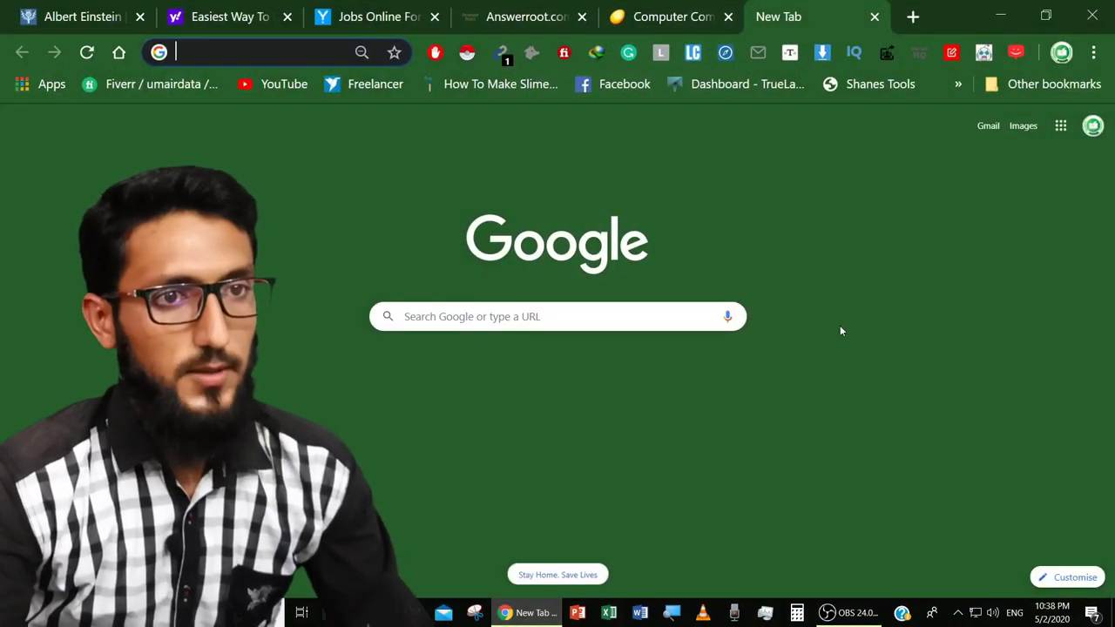
Step: Restore the Chrome window, drop the cotton-field video into the tab and skip ahead
{"action": "left_click", "coordinate": [1046, 16]}
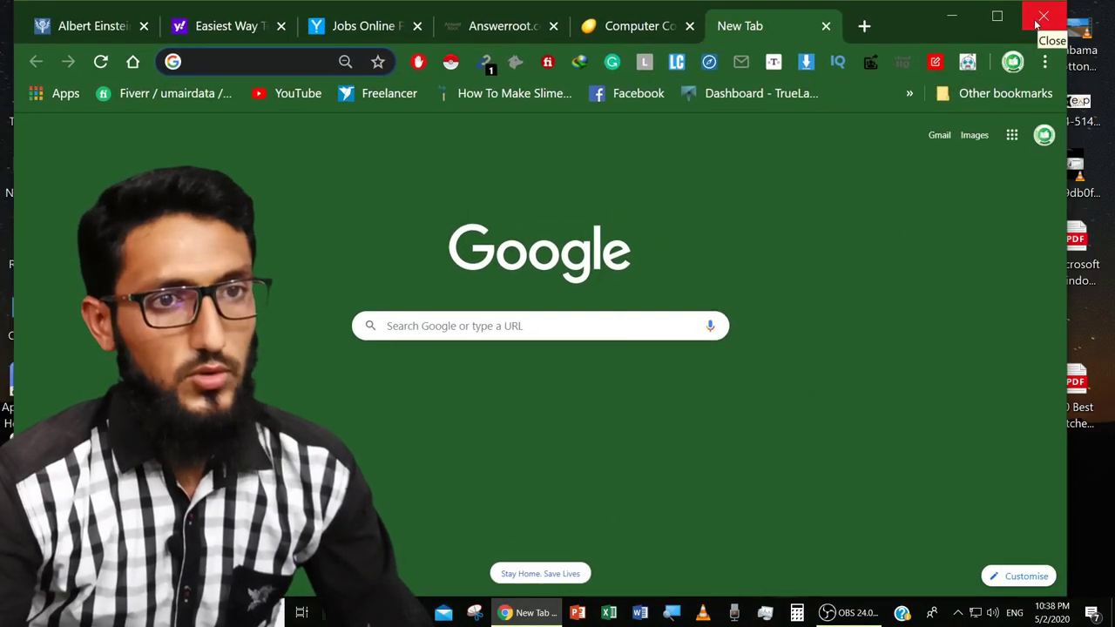
{"action": "left_click_drag", "start_coordinate": [908, 19], "coordinate": [886, 19]}
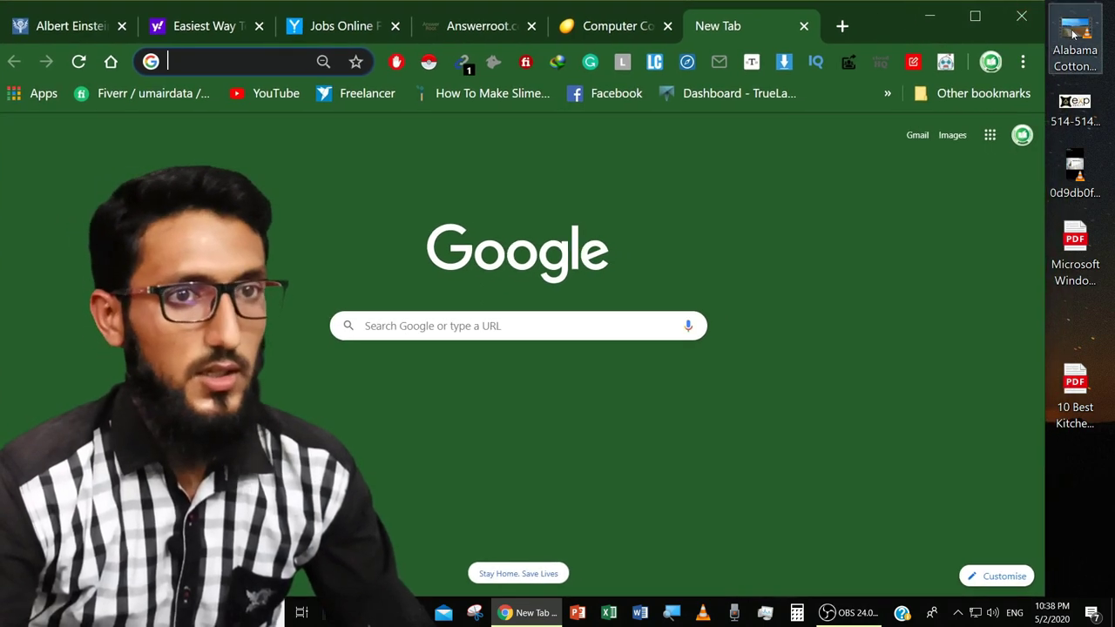
{"action": "left_click_drag", "start_coordinate": [1073, 33], "coordinate": [787, 244]}
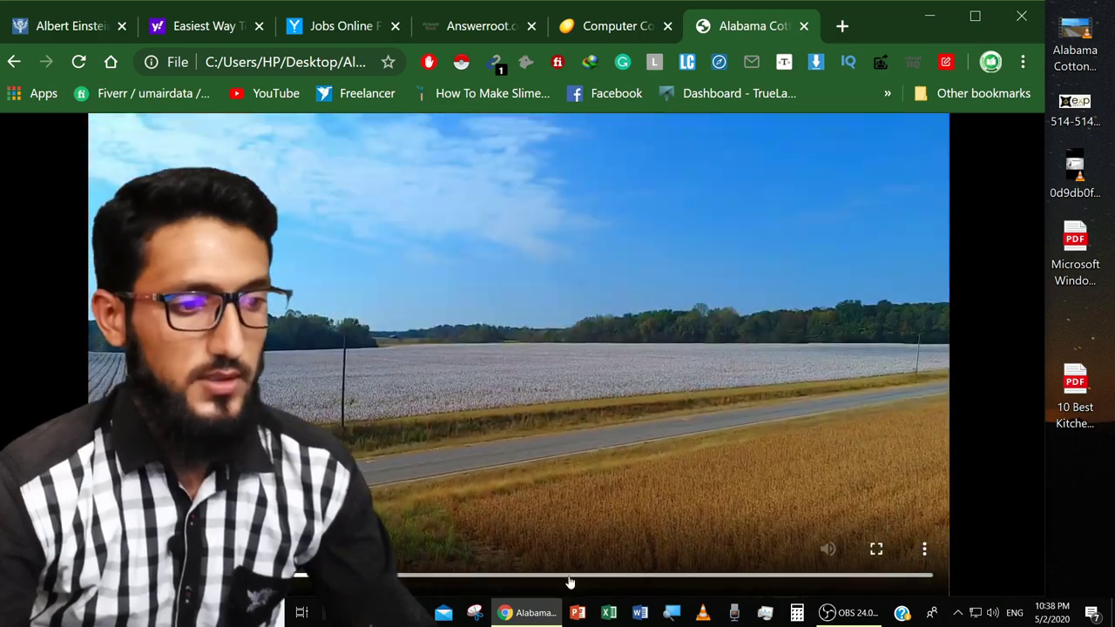
{"action": "left_click", "coordinate": [716, 580]}
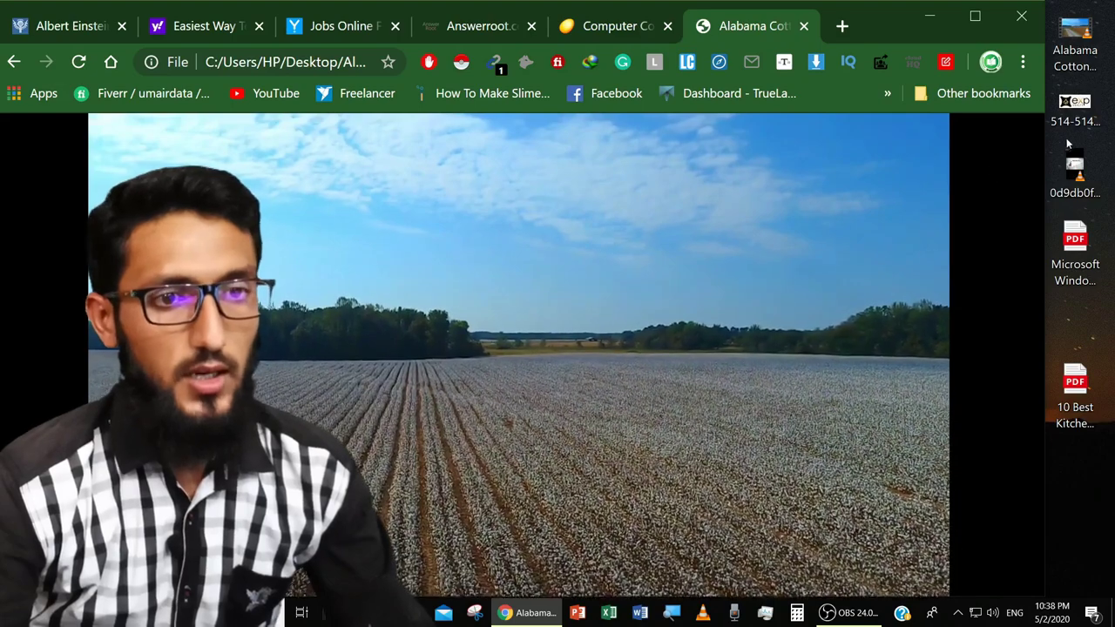
Step: Drag the eXp Realty logo image from the desktop into Chrome to display it
{"action": "left_click", "coordinate": [1077, 109]}
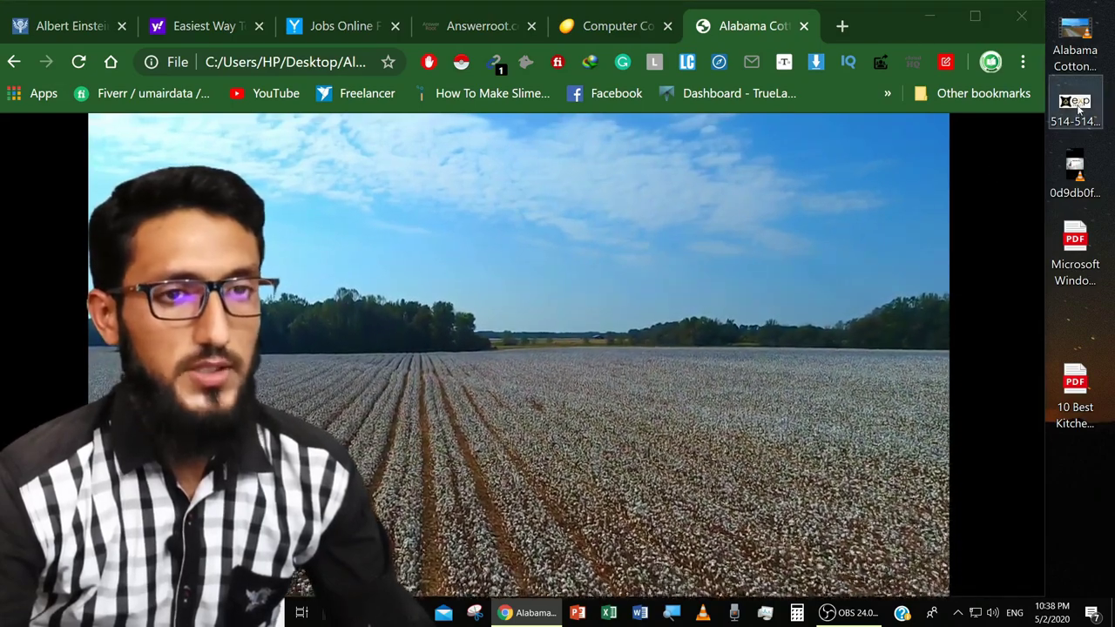
{"action": "mouse_move", "coordinate": [1077, 109]}
{"action": "left_mouse_down"}
{"action": "mouse_move", "coordinate": [1028, 146]}
{"action": "mouse_move", "coordinate": [543, 307]}
{"action": "left_mouse_up"}
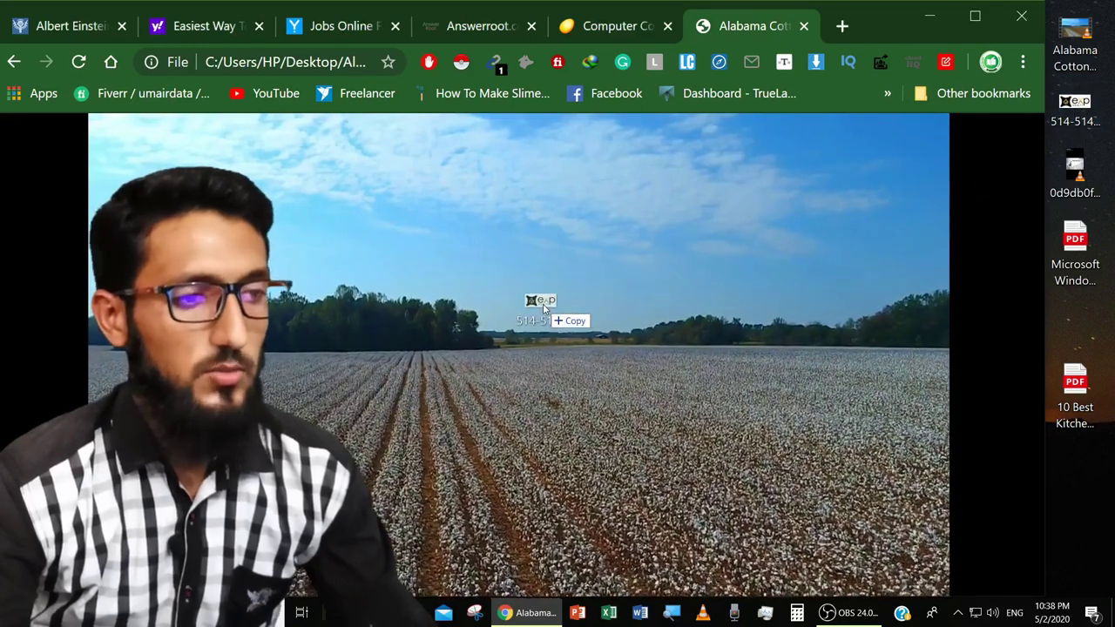
{"action": "left_click_drag", "start_coordinate": [543, 307], "coordinate": [544, 307]}
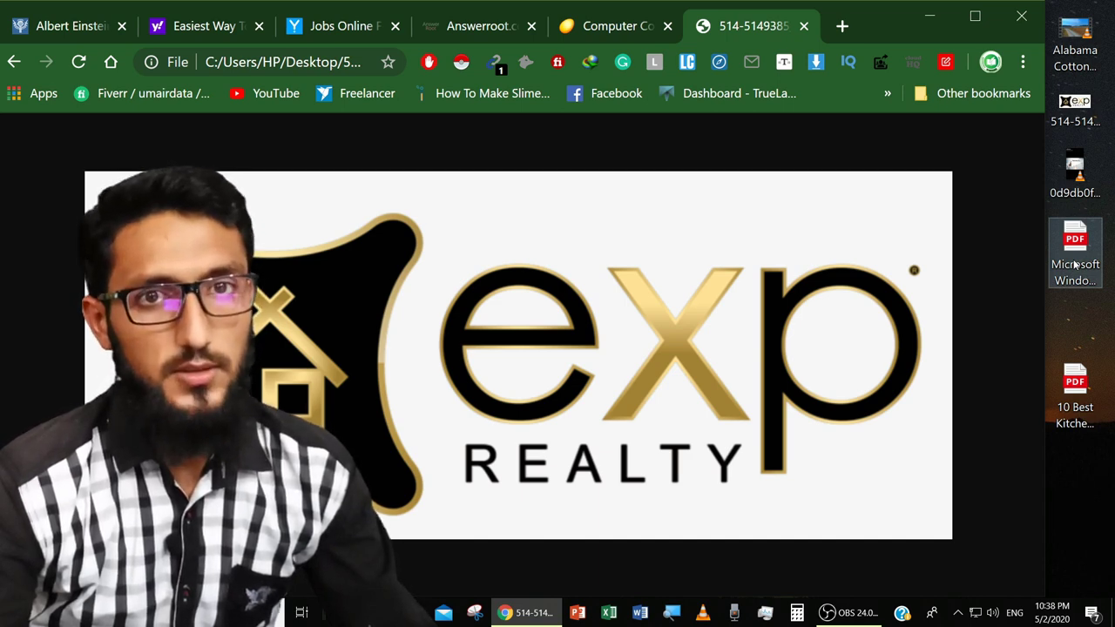
Step: Drop the Microsoft Windows shortcut keys PDF into Chrome and scroll down and back through its pages
{"action": "left_click_drag", "start_coordinate": [1075, 264], "coordinate": [601, 298]}
{"action": "scroll", "coordinate": [601, 299], "scroll_direction": "down", "scroll_amount": 5}
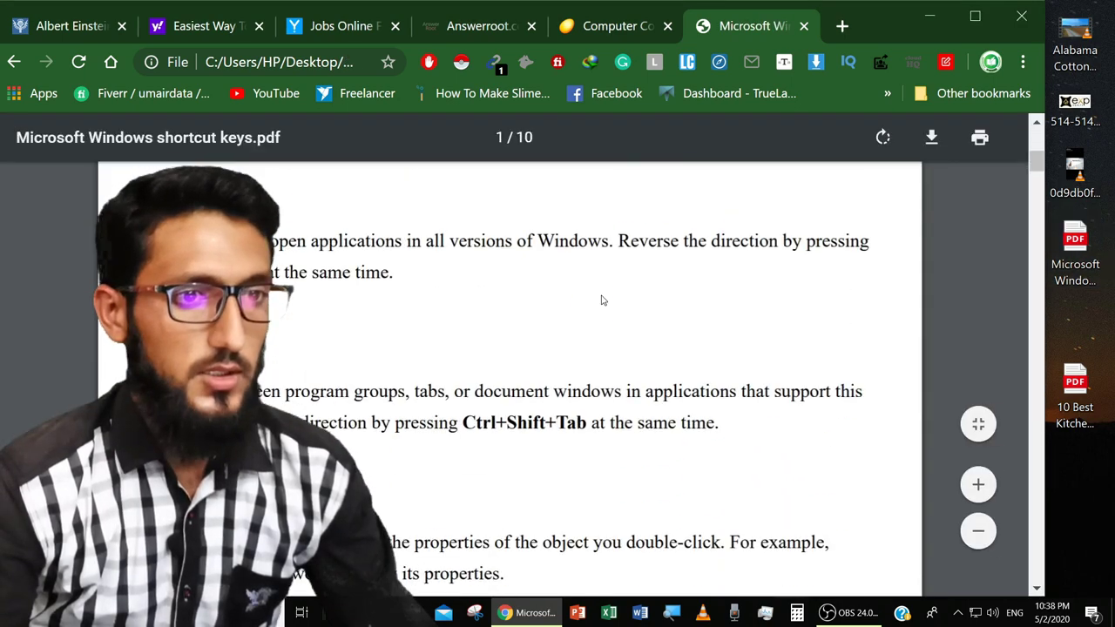
{"action": "scroll", "coordinate": [601, 299], "scroll_direction": "down", "scroll_amount": 5}
{"action": "scroll", "coordinate": [601, 299], "scroll_direction": "down", "scroll_amount": 3}
{"action": "scroll", "coordinate": [601, 299], "scroll_direction": "down", "scroll_amount": 2}
{"action": "scroll", "coordinate": [601, 299], "scroll_direction": "down", "scroll_amount": 2}
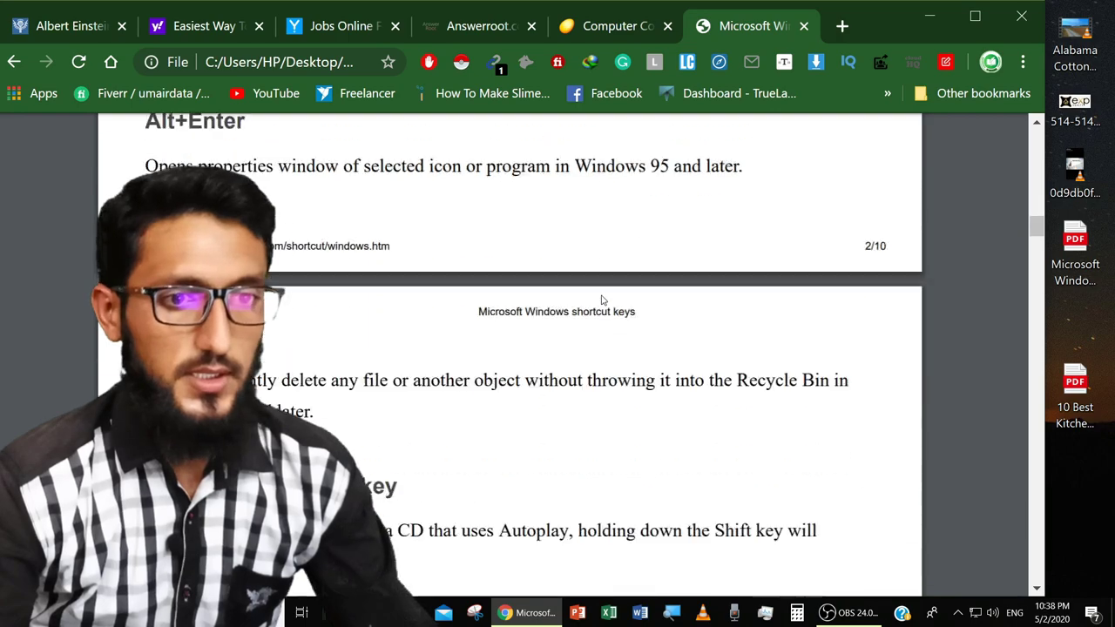
{"action": "scroll", "coordinate": [601, 300], "scroll_direction": "down", "scroll_amount": 4}
{"action": "scroll", "coordinate": [601, 299], "scroll_direction": "down", "scroll_amount": 3}
{"action": "scroll", "coordinate": [600, 299], "scroll_direction": "down", "scroll_amount": 2}
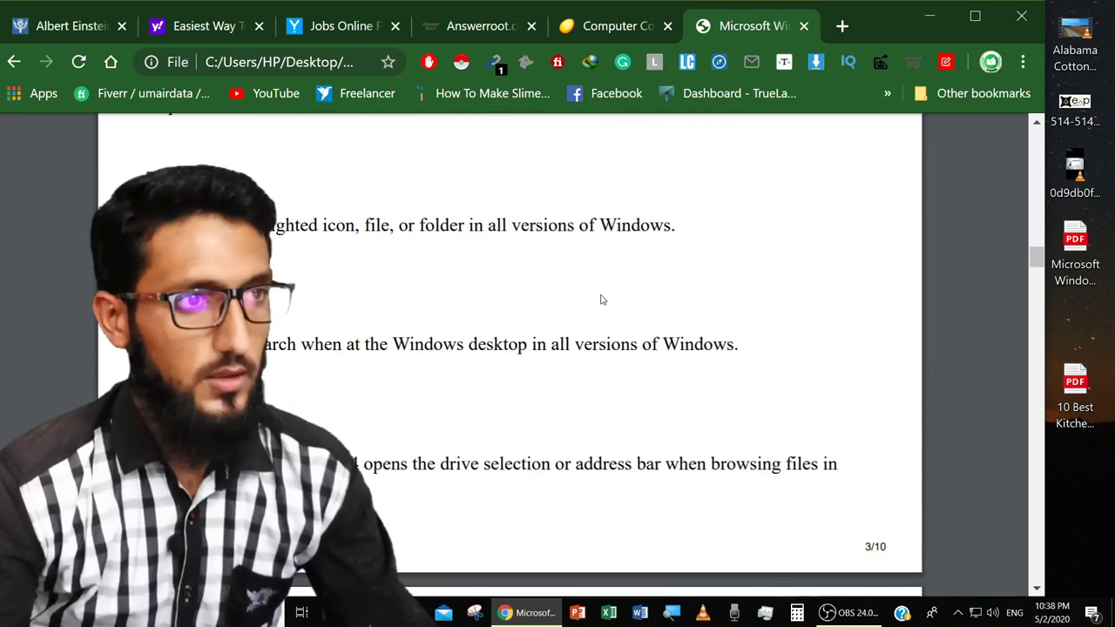
{"action": "scroll", "coordinate": [638, 231], "scroll_direction": "up", "scroll_amount": 8}
{"action": "scroll", "coordinate": [638, 232], "scroll_direction": "up", "scroll_amount": 8}
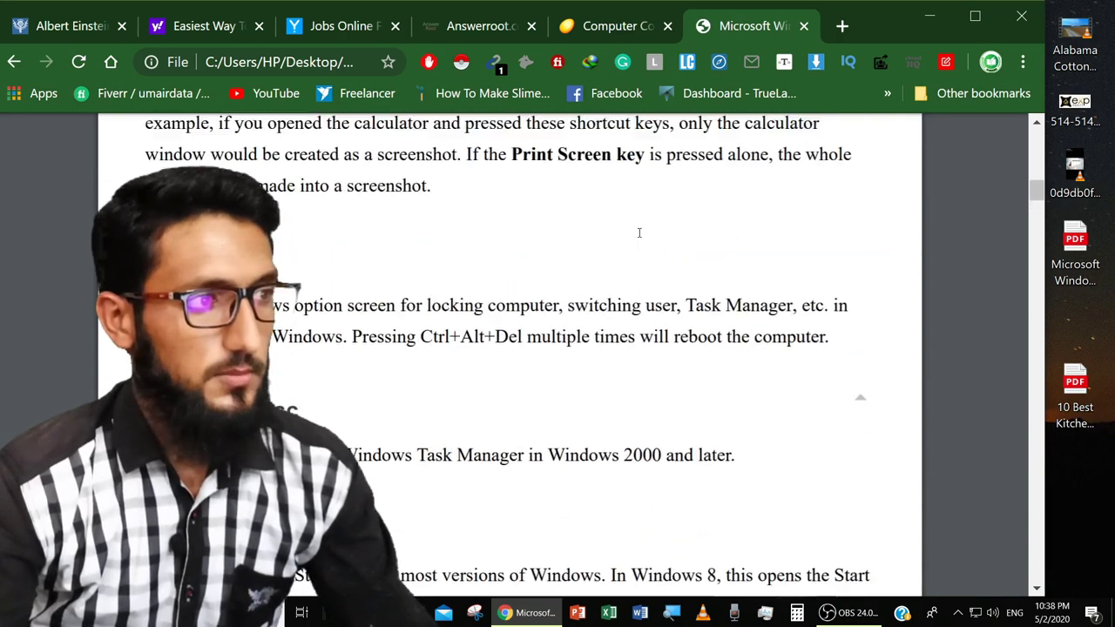
{"action": "scroll", "coordinate": [638, 232], "scroll_direction": "up", "scroll_amount": 8}
{"action": "scroll", "coordinate": [639, 231], "scroll_direction": "up", "scroll_amount": 8}
{"action": "scroll", "coordinate": [640, 225], "scroll_direction": "up", "scroll_amount": 5}
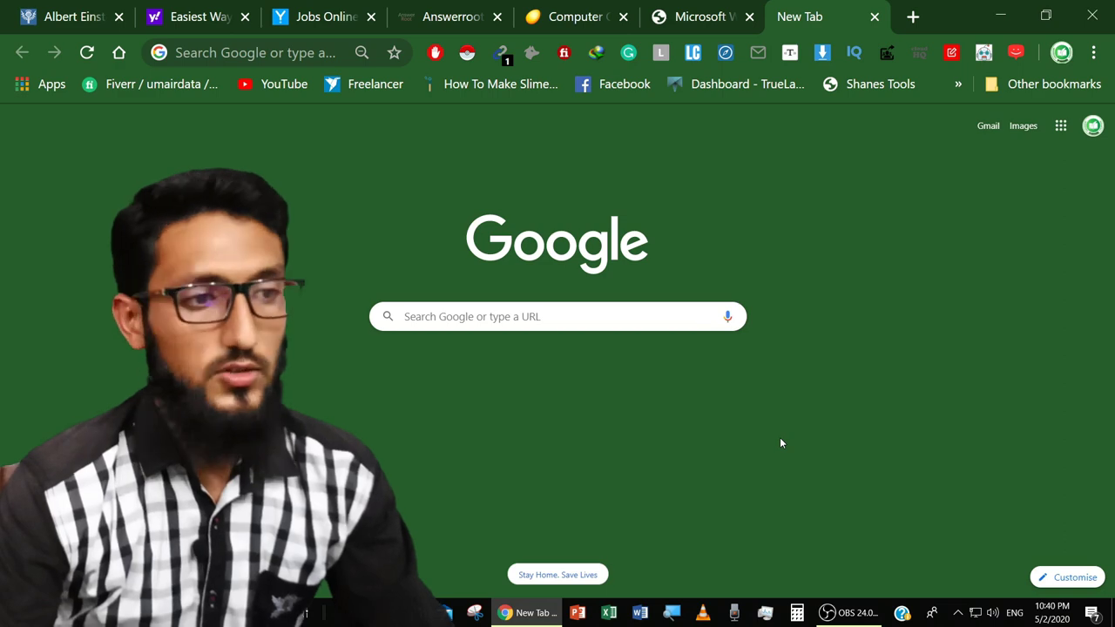
Step: Set the new tab background to the orange-and-blue image from the Geometric shapes collection
{"action": "left_click", "coordinate": [1066, 580]}
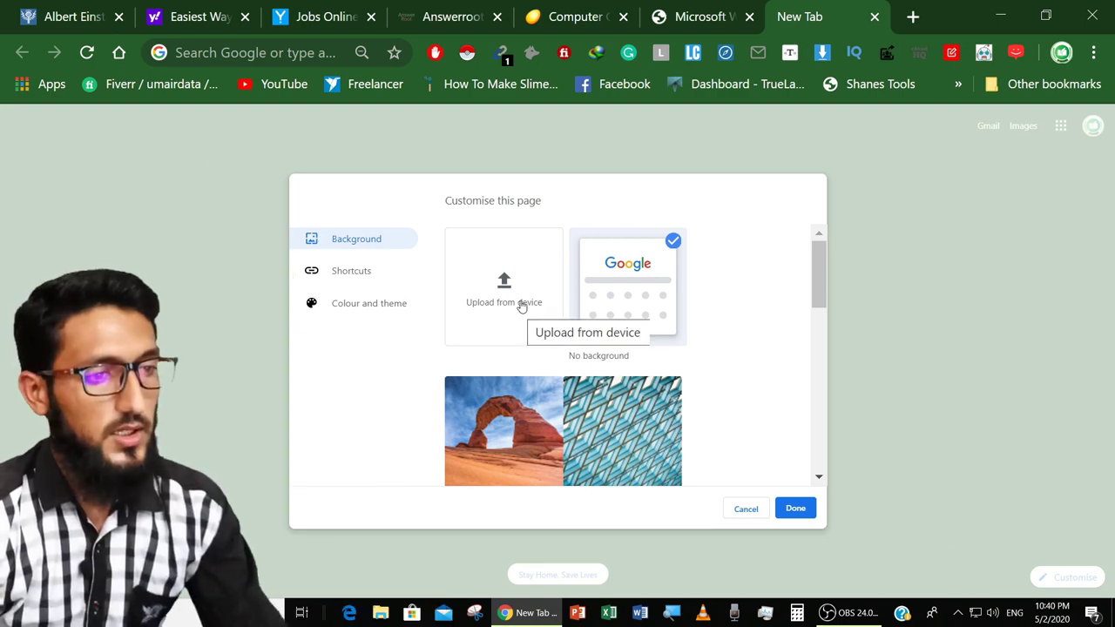
{"action": "scroll", "coordinate": [622, 425], "scroll_direction": "down", "scroll_amount": 1}
{"action": "scroll", "coordinate": [622, 424], "scroll_direction": "down", "scroll_amount": 1}
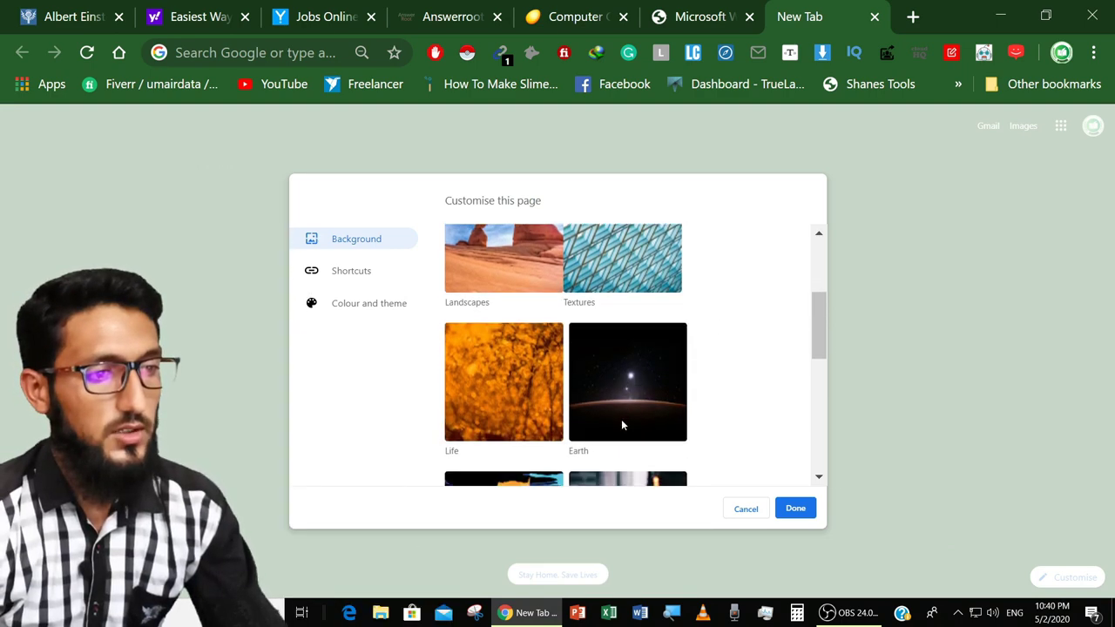
{"action": "scroll", "coordinate": [622, 424], "scroll_direction": "down", "scroll_amount": 1}
{"action": "scroll", "coordinate": [622, 424], "scroll_direction": "down", "scroll_amount": 1}
{"action": "scroll", "coordinate": [622, 424], "scroll_direction": "down", "scroll_amount": 1}
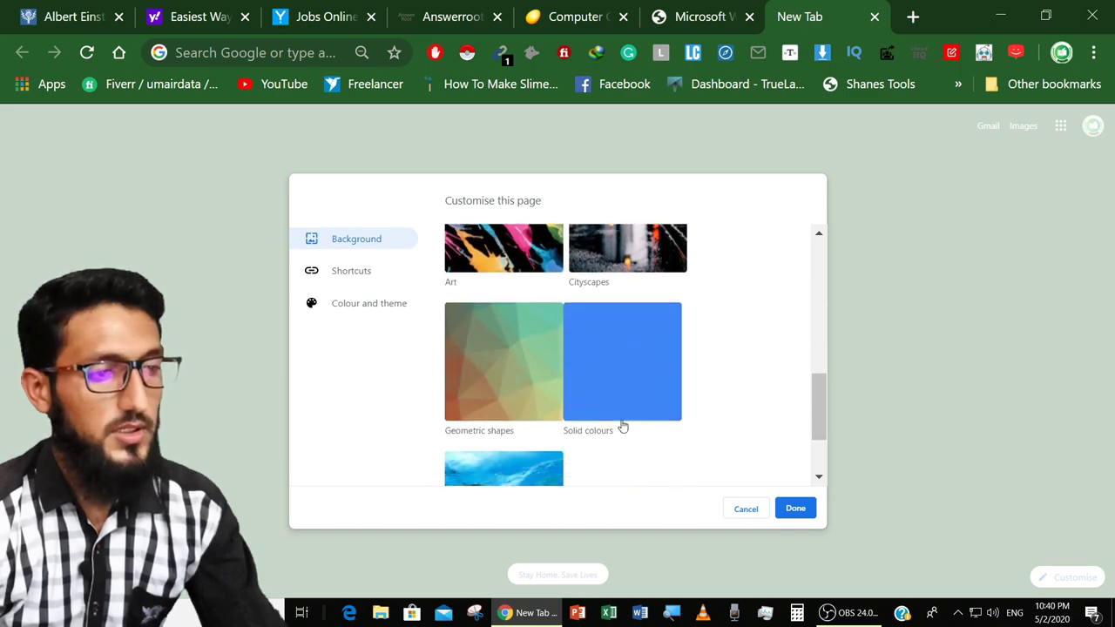
{"action": "scroll", "coordinate": [622, 424], "scroll_direction": "down", "scroll_amount": 1}
{"action": "scroll", "coordinate": [568, 420], "scroll_direction": "up", "scroll_amount": 1}
{"action": "left_click", "coordinate": [528, 412]}
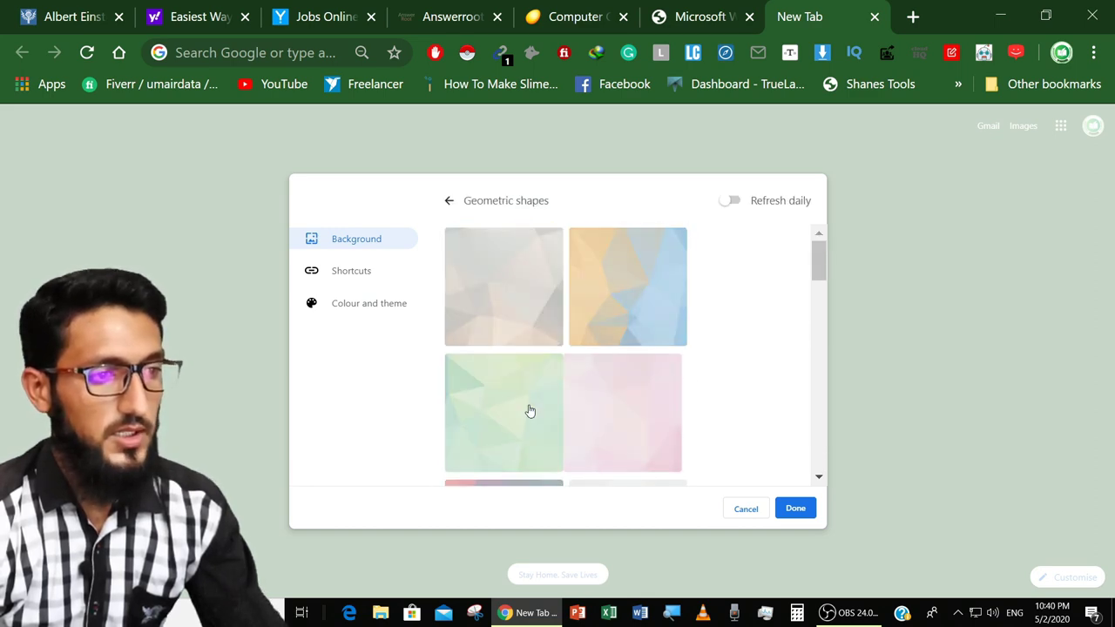
{"action": "left_click", "coordinate": [644, 311]}
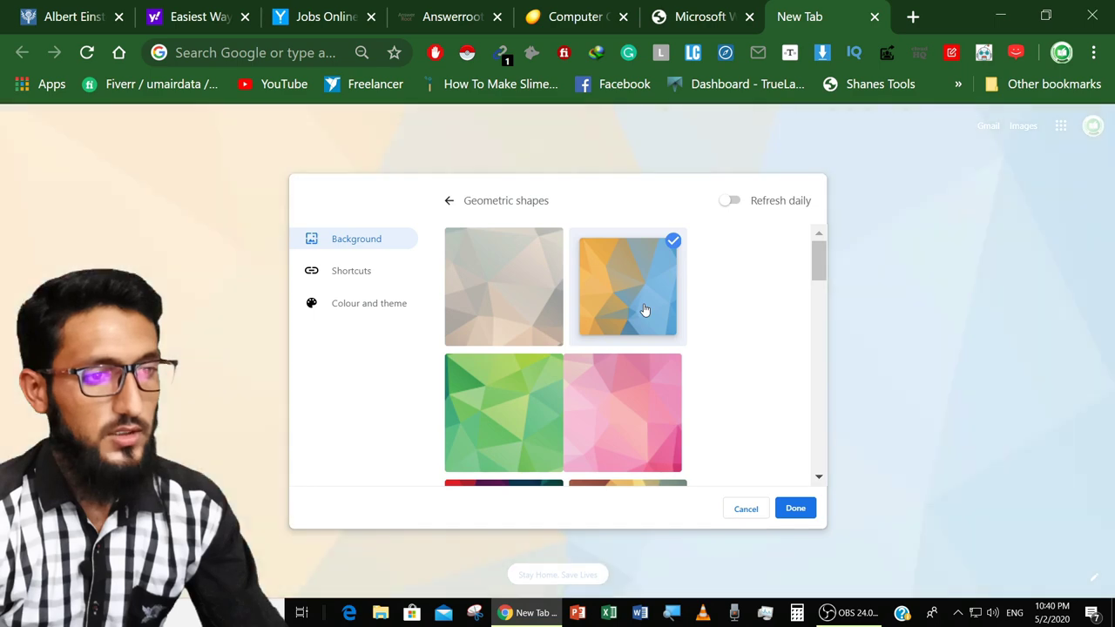
{"action": "left_click", "coordinate": [794, 510]}
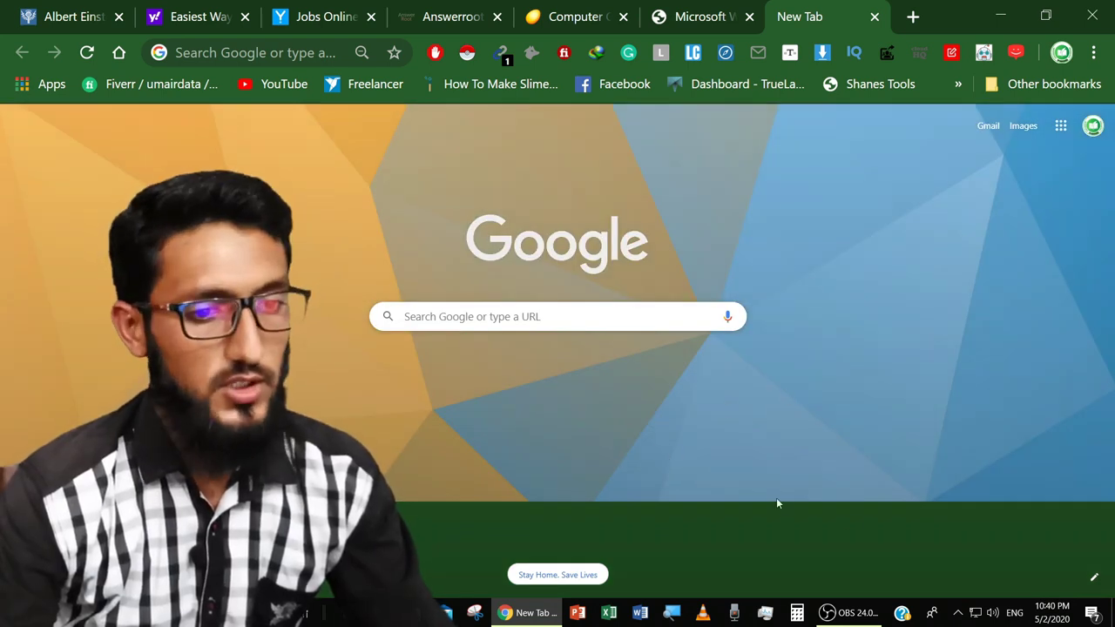
{"action": "left_click", "coordinate": [1091, 576]}
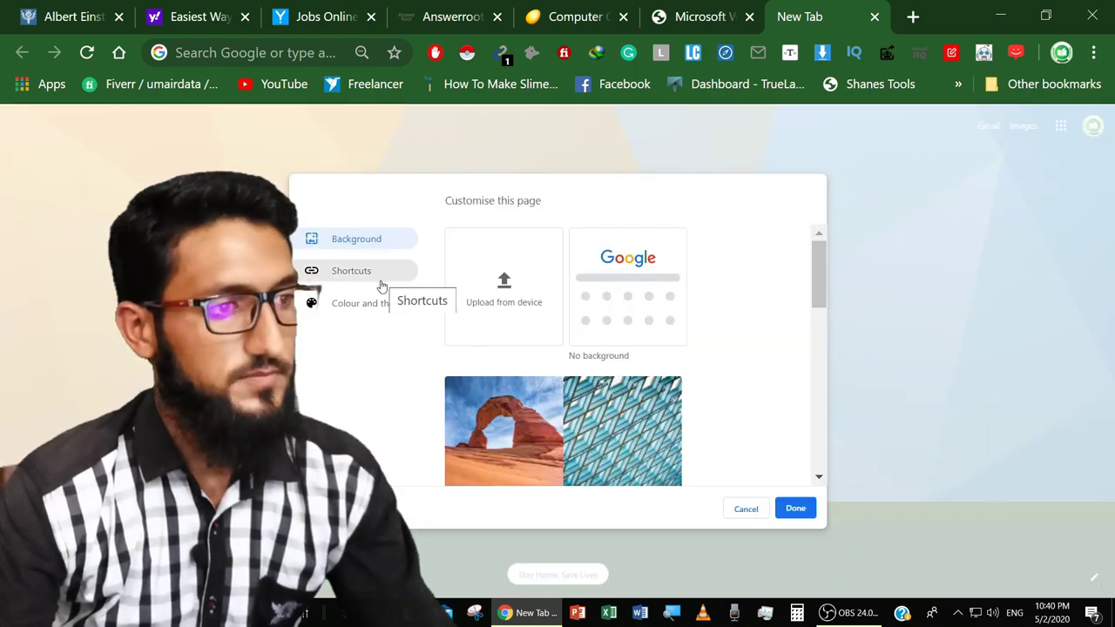
{"action": "left_click", "coordinate": [381, 313]}
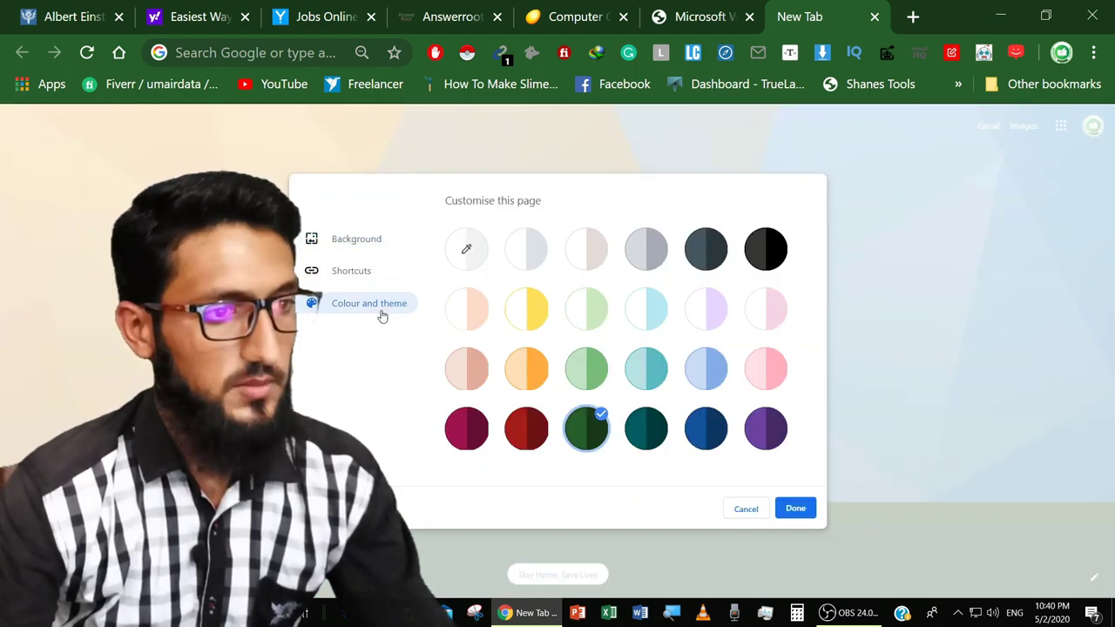
{"action": "left_click", "coordinate": [583, 376]}
{"action": "left_click", "coordinate": [654, 367]}
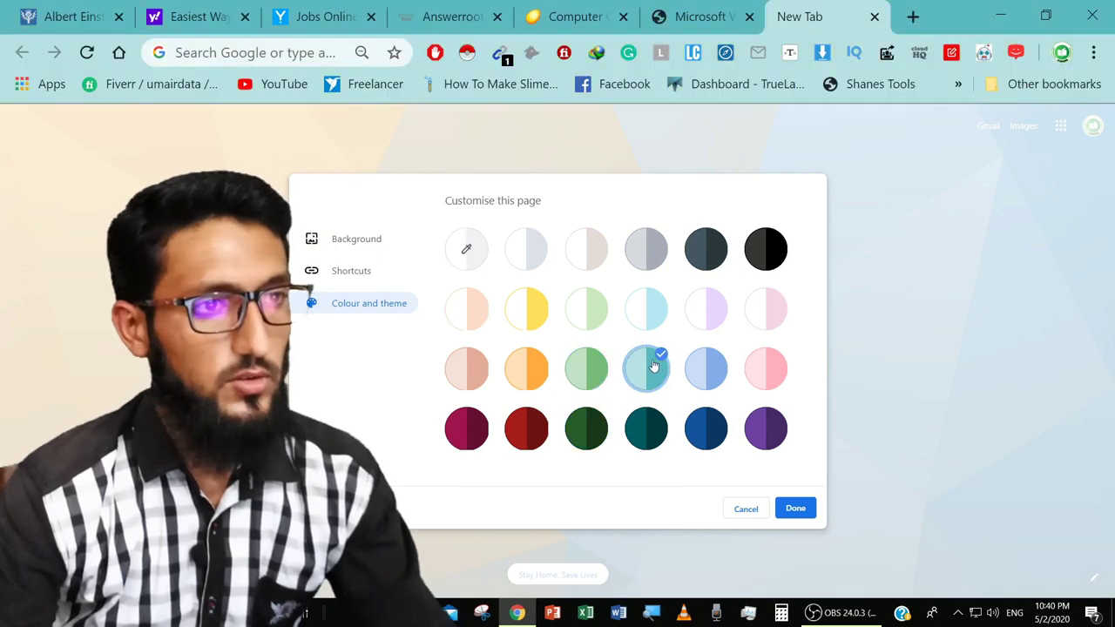
{"action": "left_click", "coordinate": [696, 318]}
{"action": "left_click", "coordinate": [702, 383]}
{"action": "left_click", "coordinate": [698, 430]}
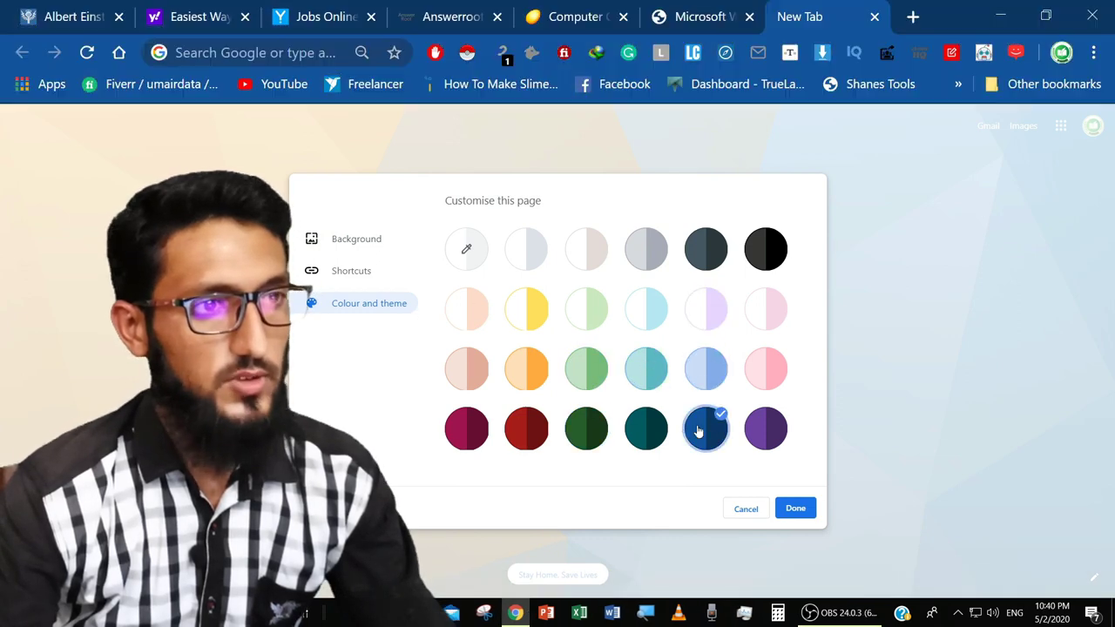
{"action": "left_click", "coordinate": [642, 434]}
{"action": "left_click", "coordinate": [590, 431]}
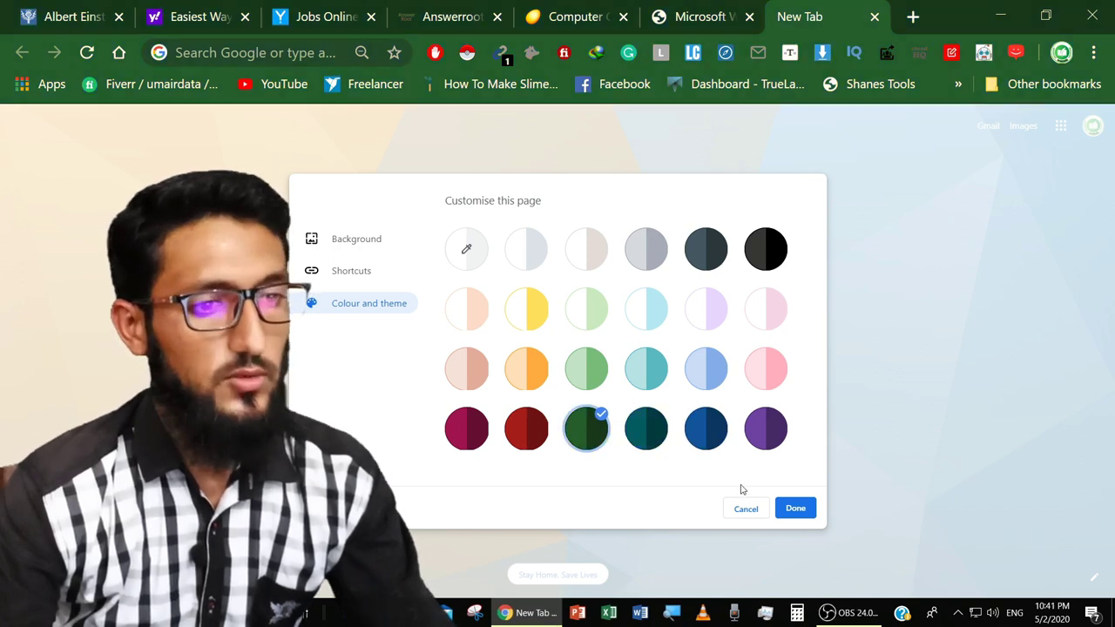
{"action": "left_click", "coordinate": [792, 507]}
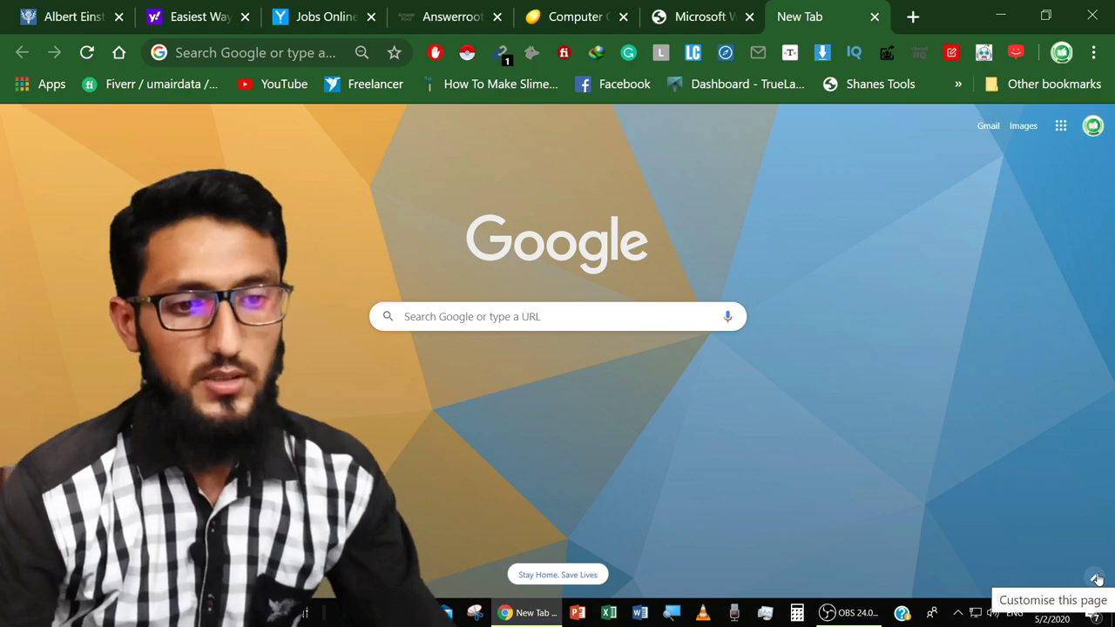
Step: Turn the New Tab page shortcuts back on through the customise options
{"action": "left_click", "coordinate": [1096, 579]}
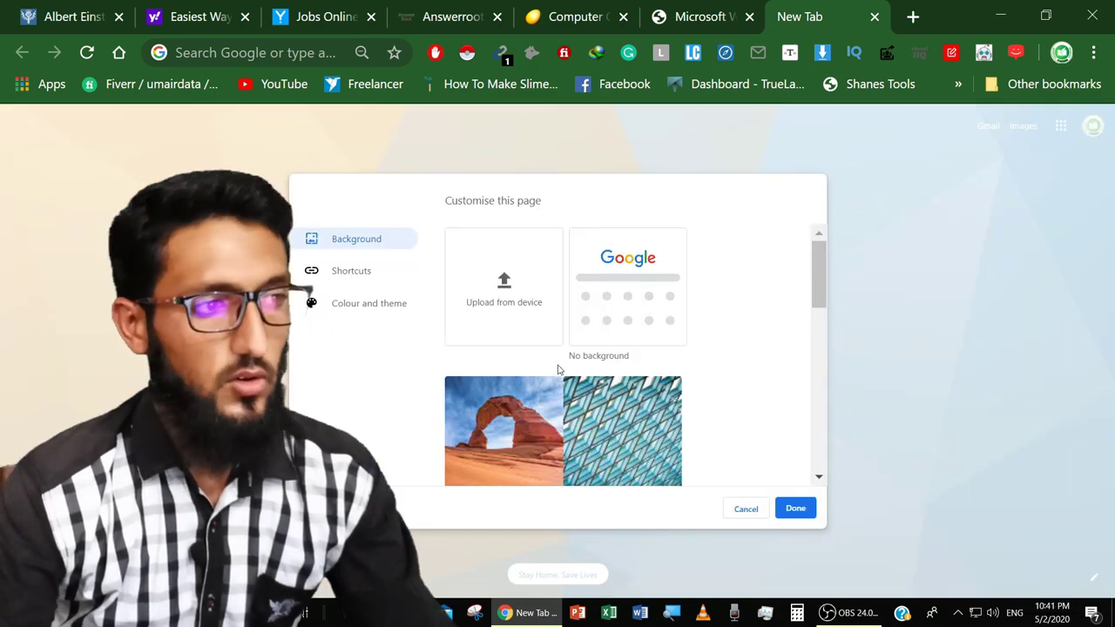
{"action": "left_click", "coordinate": [375, 286]}
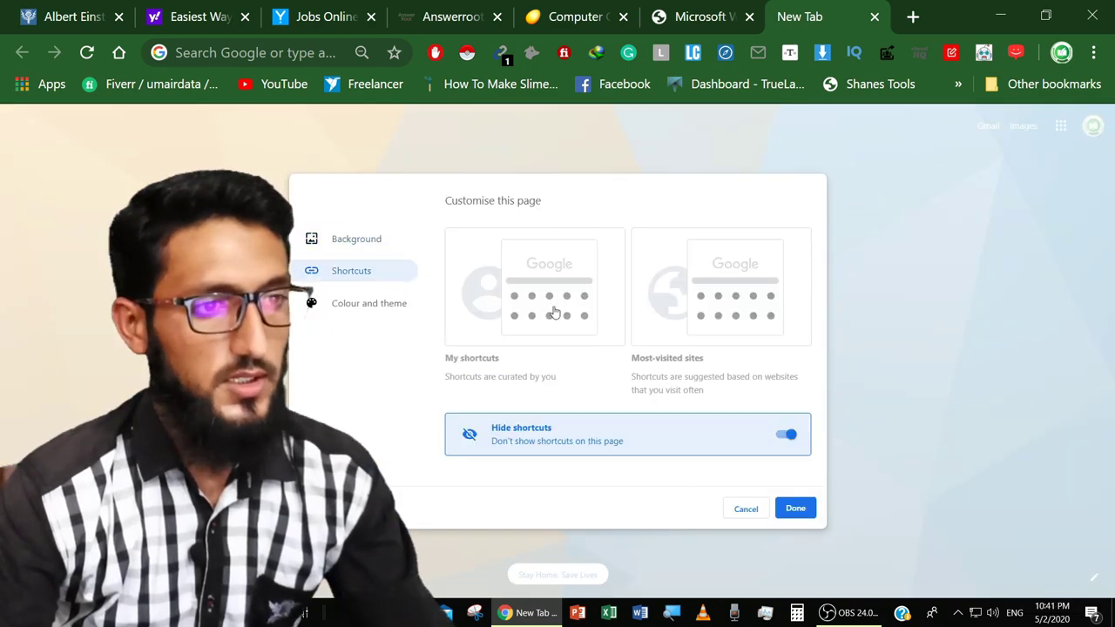
{"action": "left_click", "coordinate": [786, 435]}
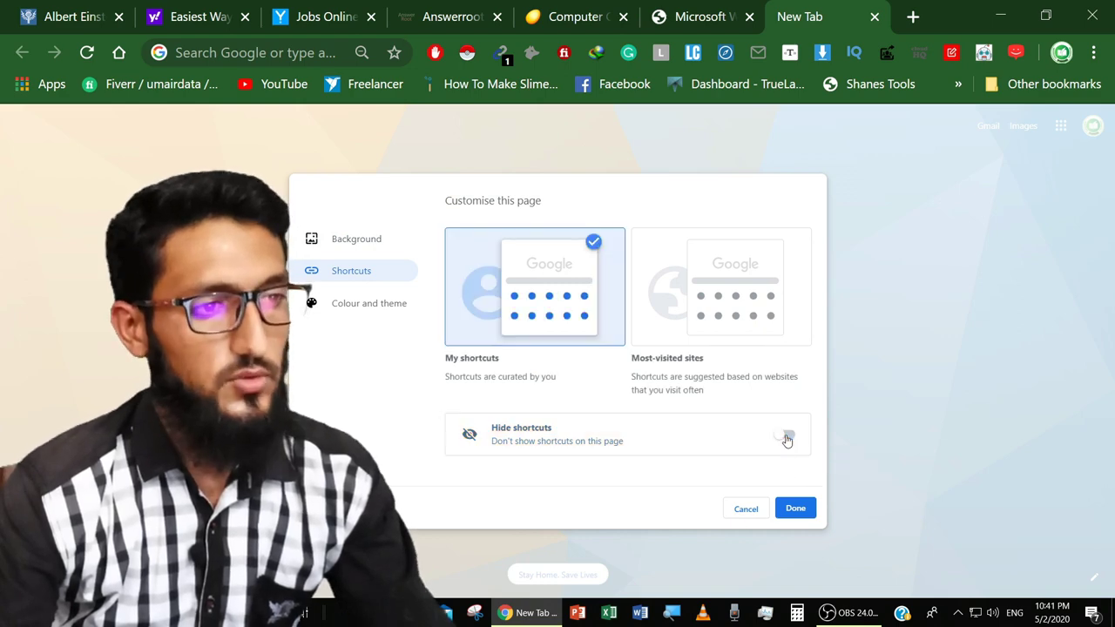
{"action": "left_click", "coordinate": [786, 508]}
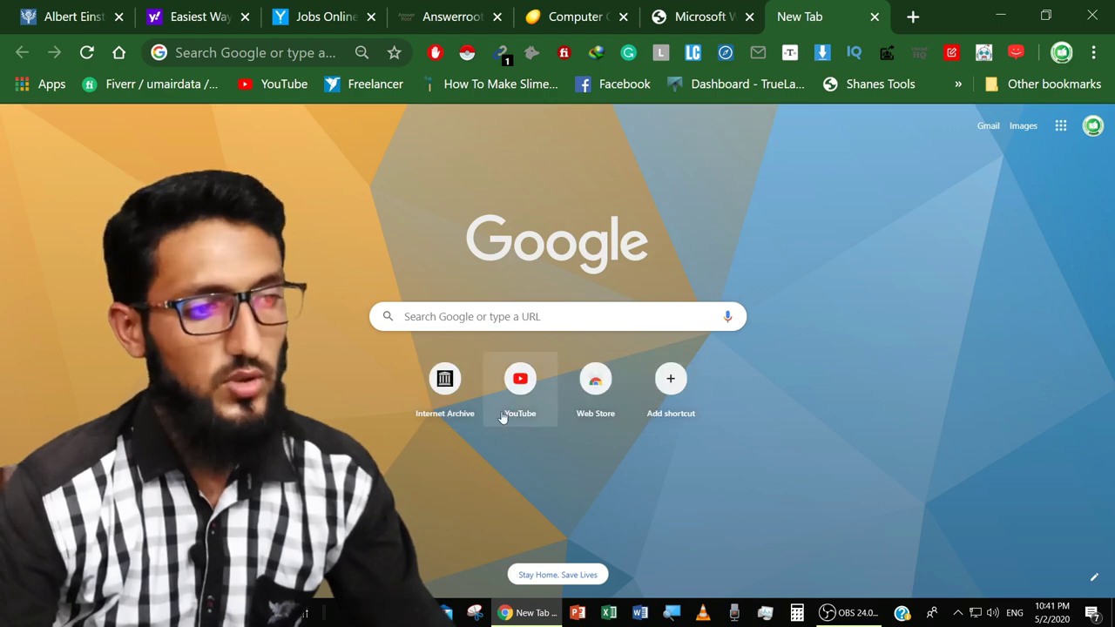
Step: Begin adding a new shortcut, then cancel without saving it
{"action": "left_click", "coordinate": [670, 398]}
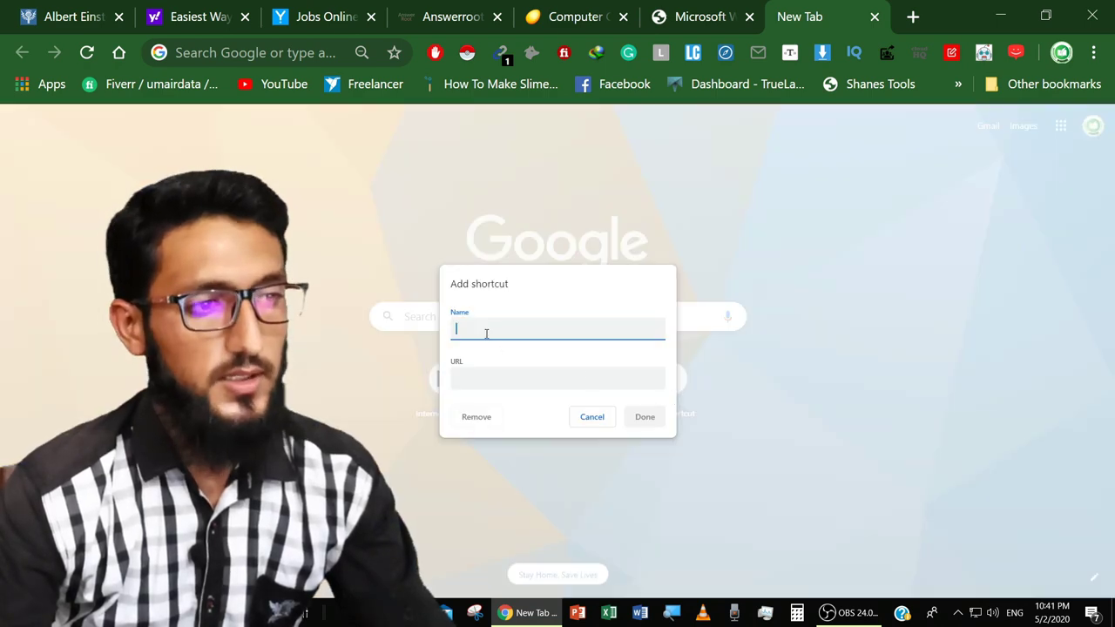
{"action": "left_click", "coordinate": [499, 377]}
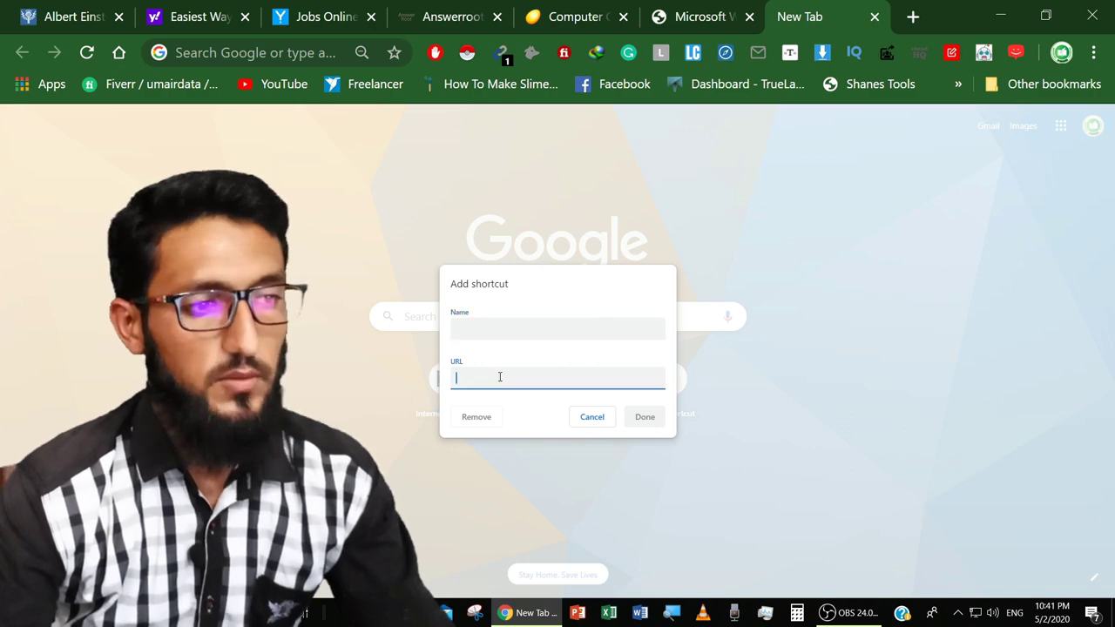
{"action": "left_click", "coordinate": [596, 420]}
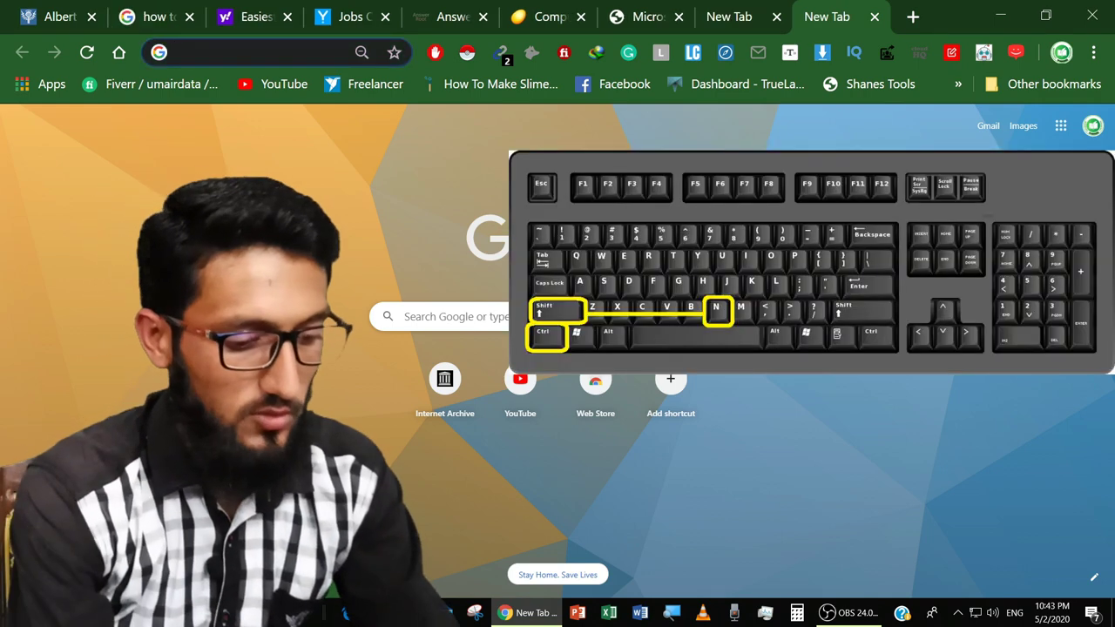
{"action": "key", "text": "ctrl+shift+n"}
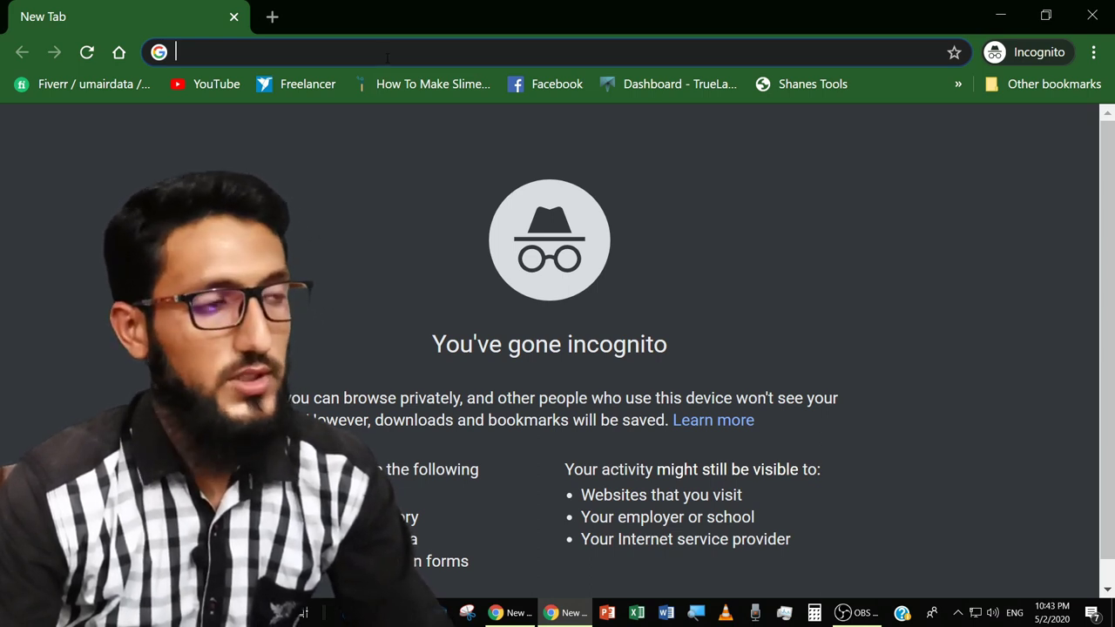
{"action": "left_click", "coordinate": [1024, 54]}
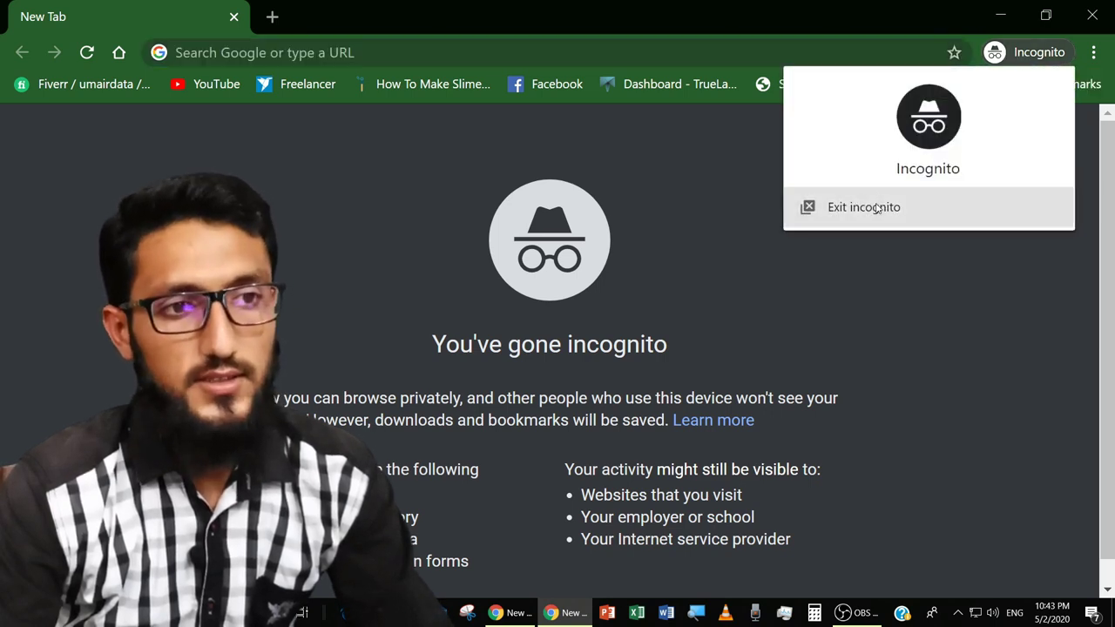
{"action": "left_click", "coordinate": [1051, 55]}
{"action": "left_click", "coordinate": [1044, 56]}
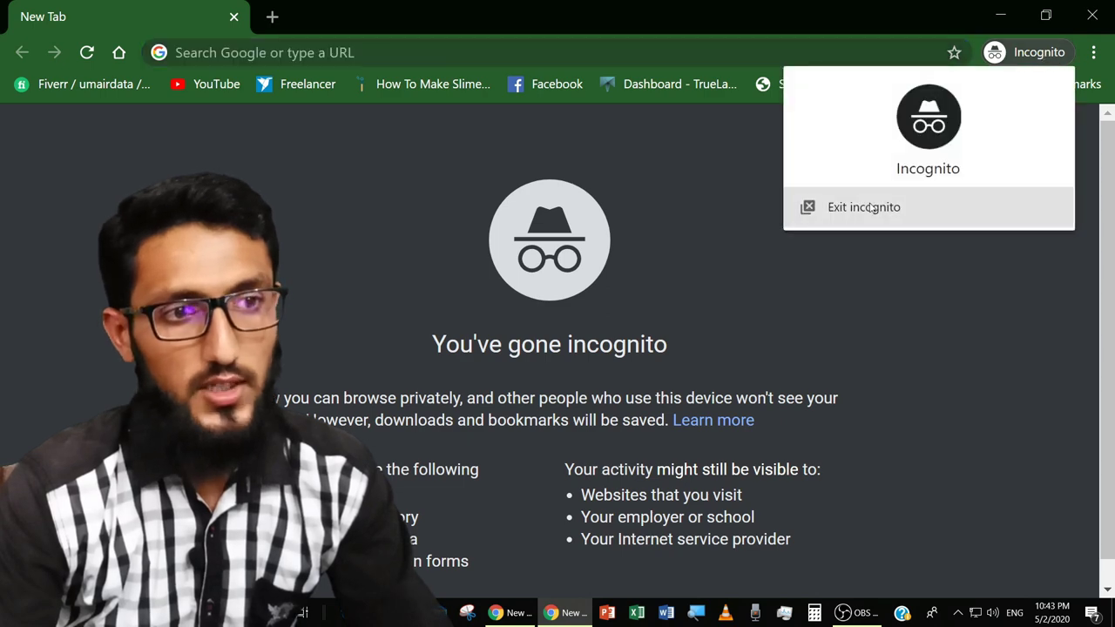
{"action": "left_click", "coordinate": [871, 209]}
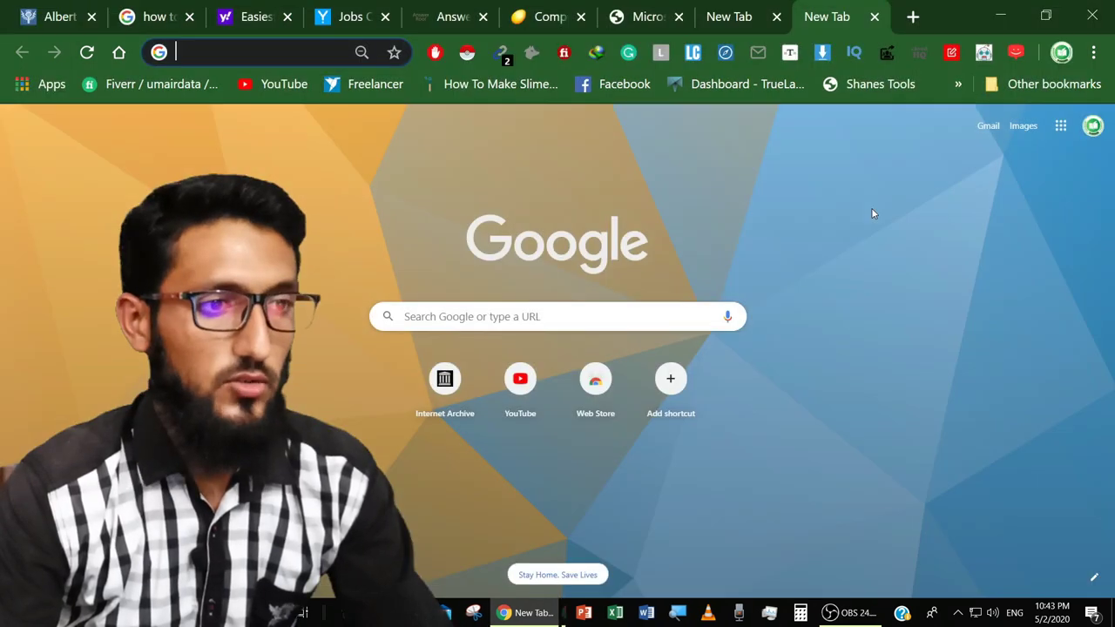
{"action": "key", "text": "ctrl+6"}
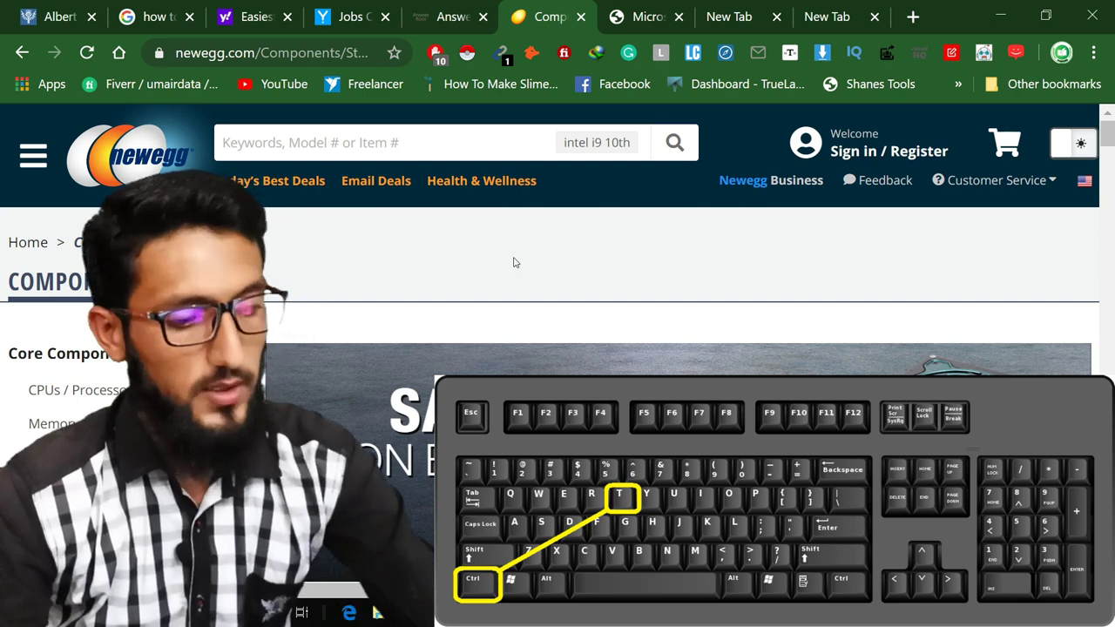
{"action": "key", "text": "ctrl+t"}
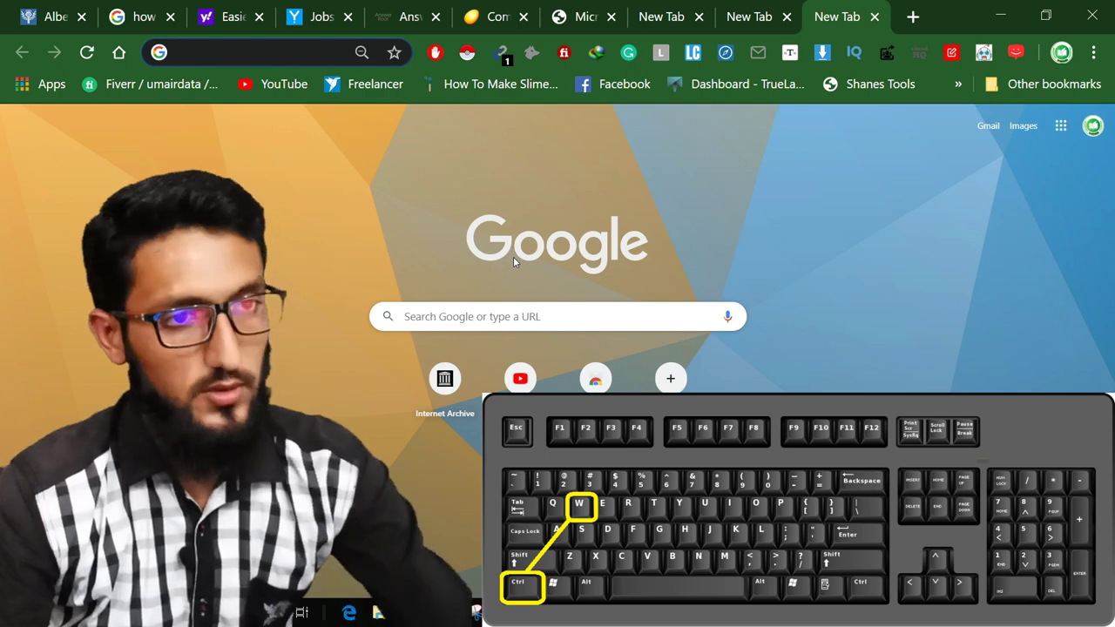
{"action": "key", "text": "ctrl+w"}
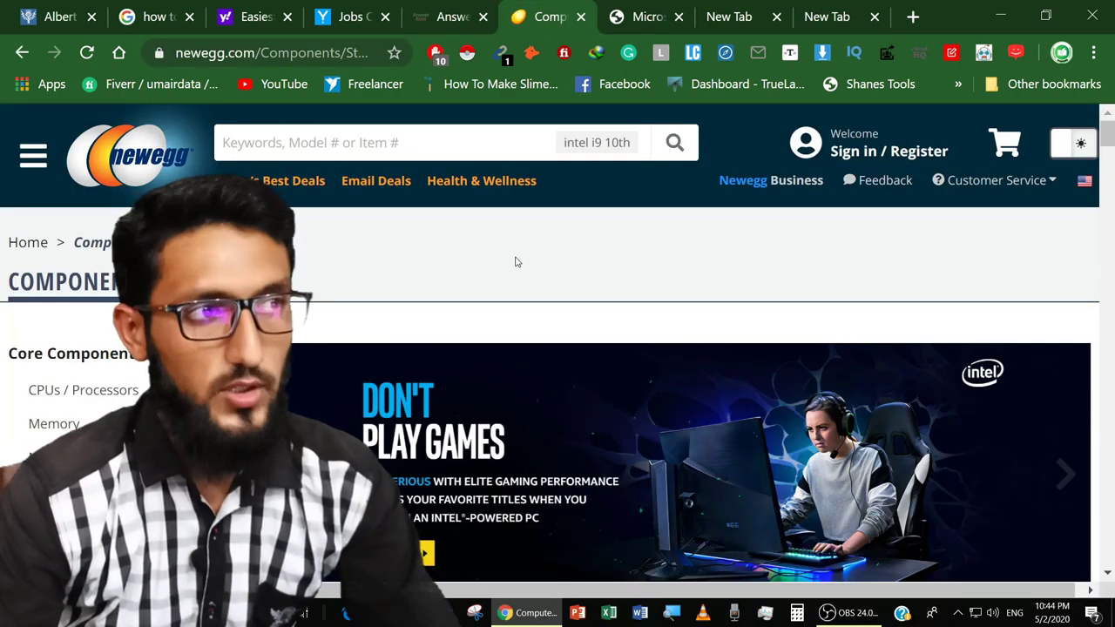
{"action": "left_click", "coordinate": [825, 19]}
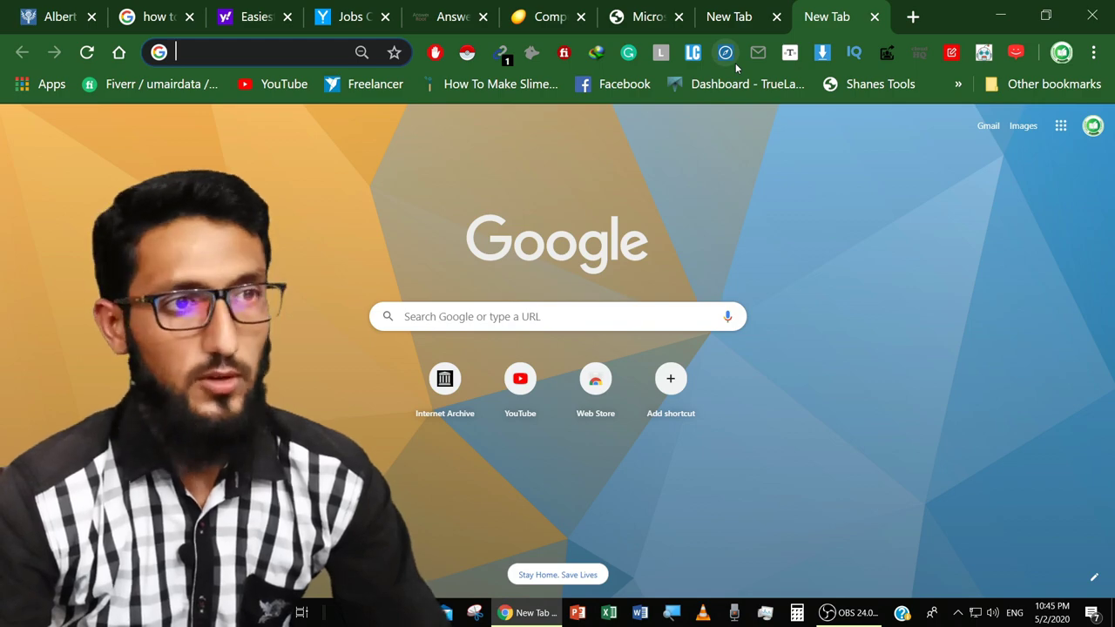
Step: Close the Newegg Computer Components tab and restore it with Ctrl+Shift+T
{"action": "left_click", "coordinate": [639, 16]}
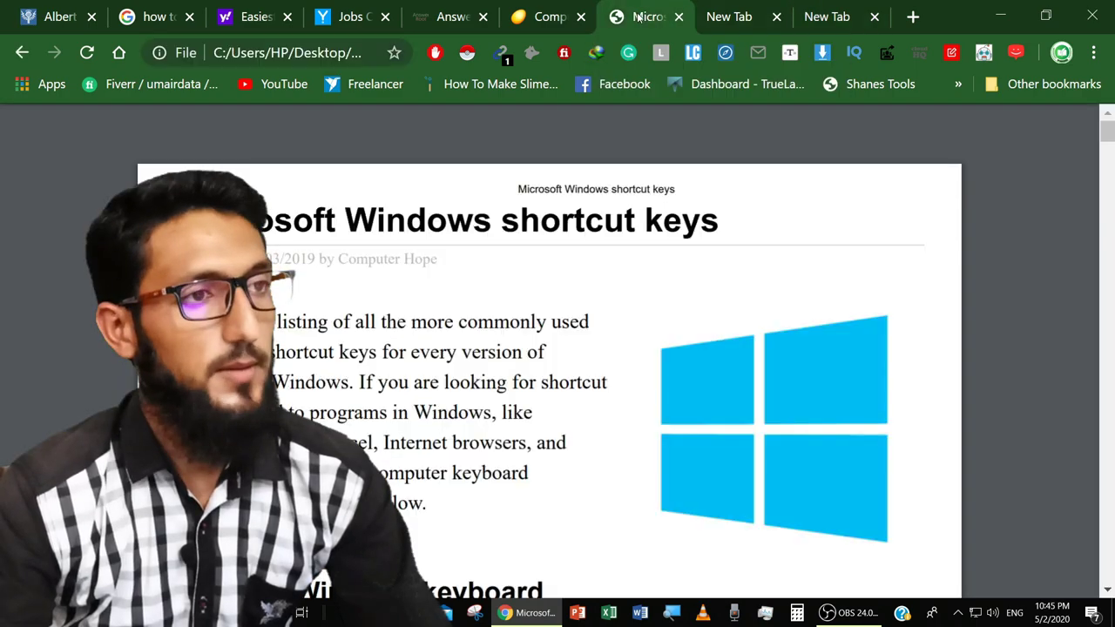
{"action": "left_click", "coordinate": [547, 16]}
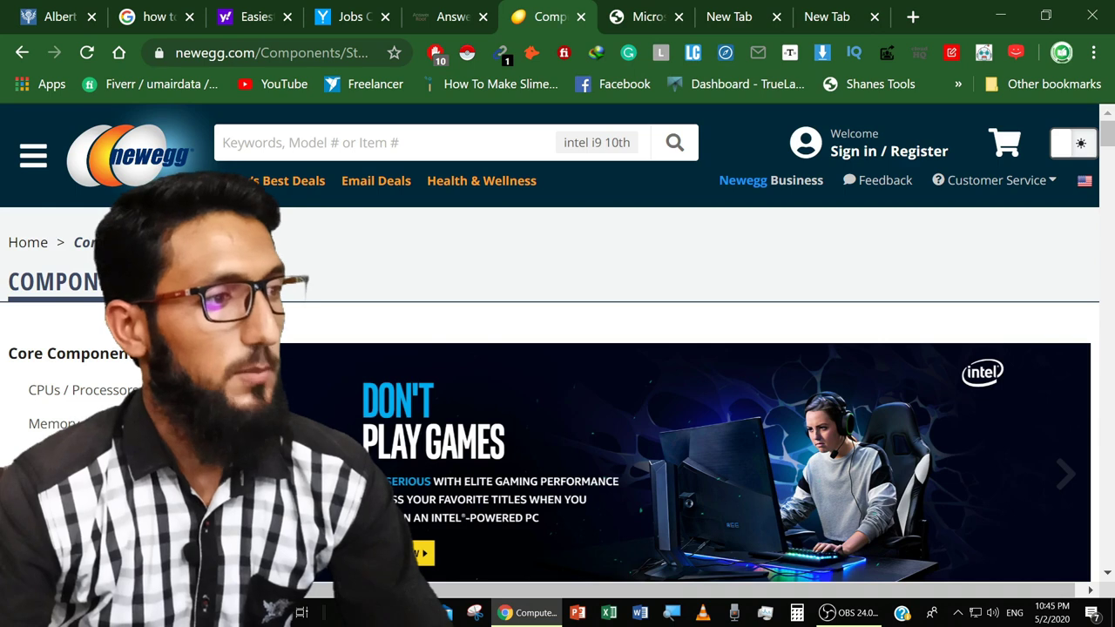
{"action": "left_click", "coordinate": [580, 18]}
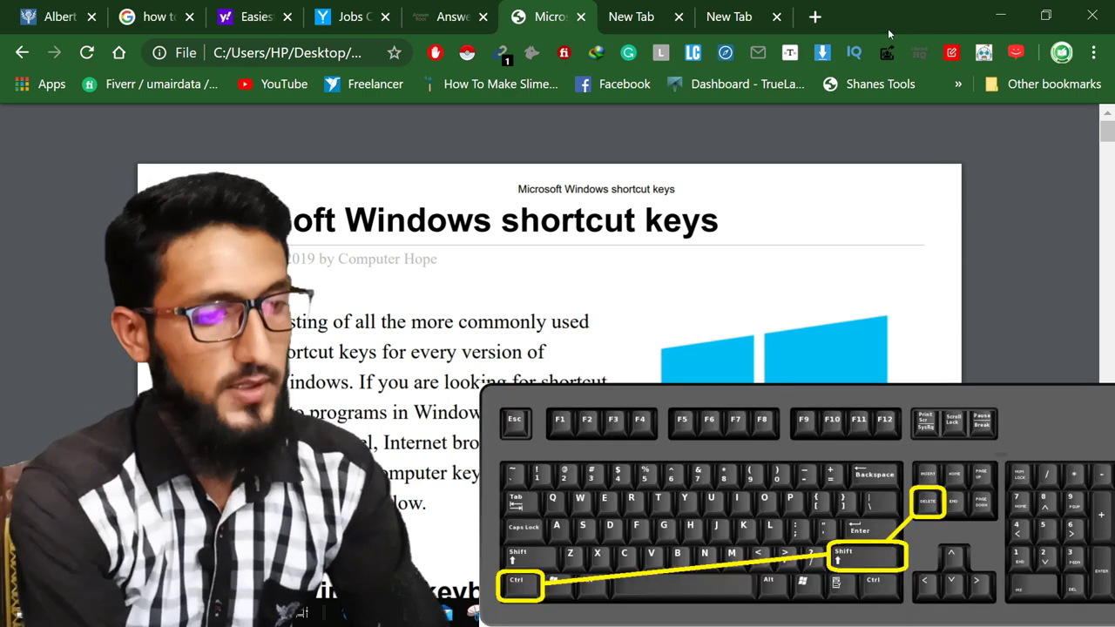
{"action": "key", "text": "ctrl+shift+t"}
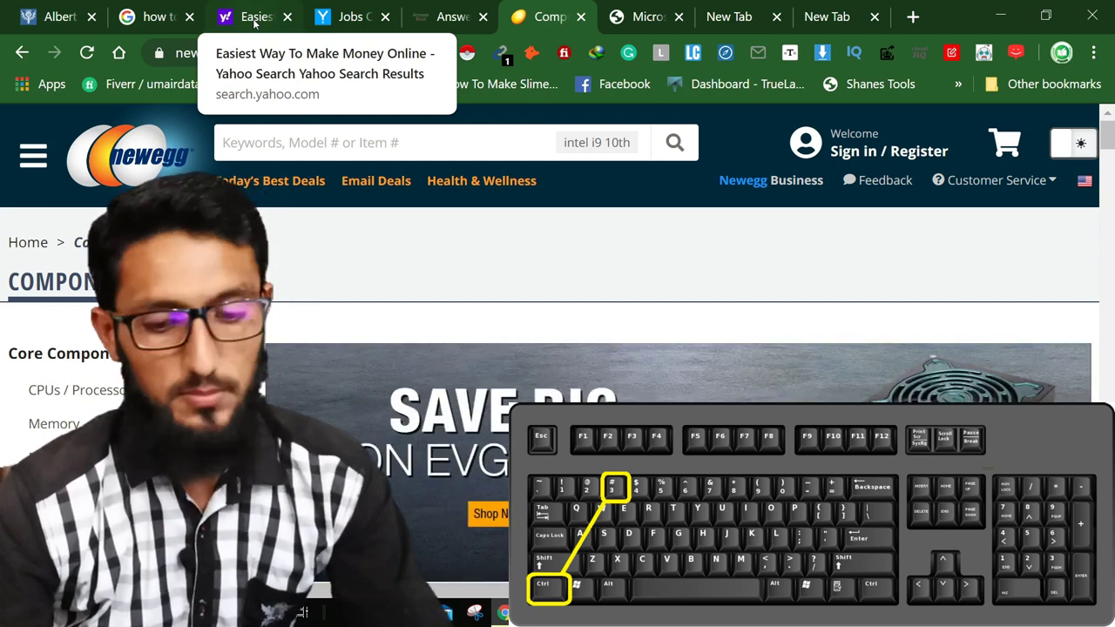
Step: Jump between tabs with Ctrl+3, the Jobs tab, Ctrl+1 and Ctrl+9, ending on the Britannica tab
{"action": "key", "text": "ctrl+3"}
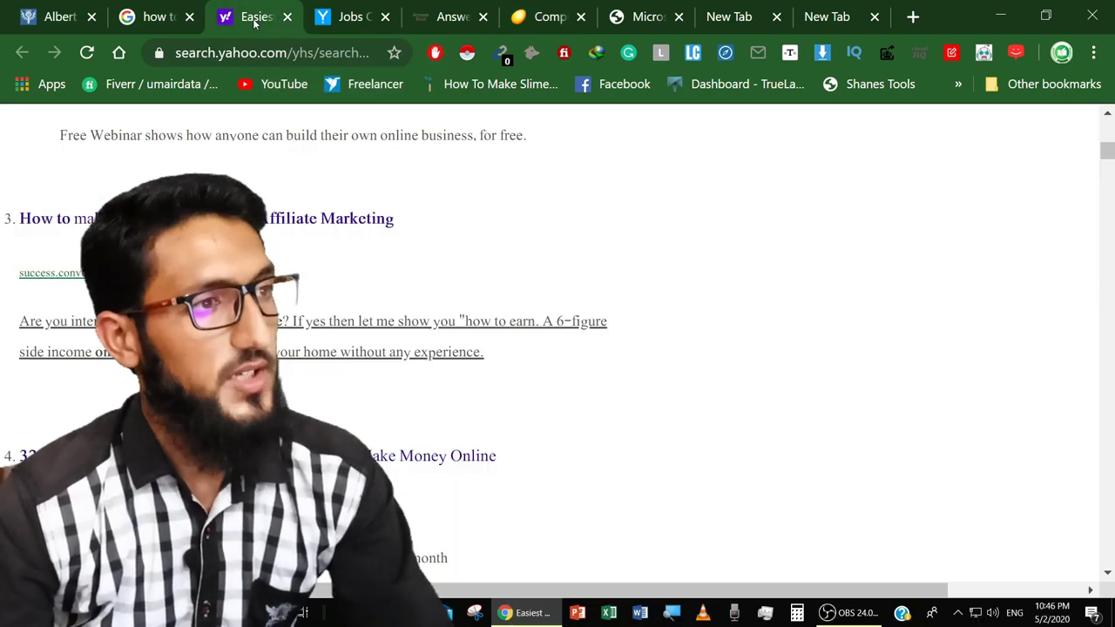
{"action": "left_click", "coordinate": [369, 26]}
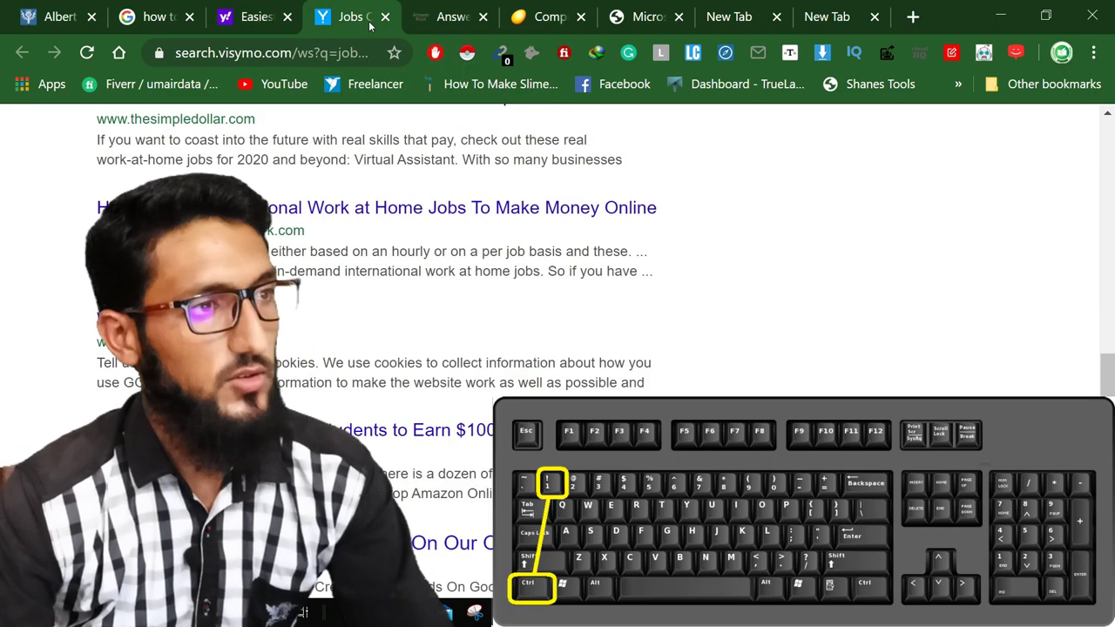
{"action": "key", "text": "ctrl+1"}
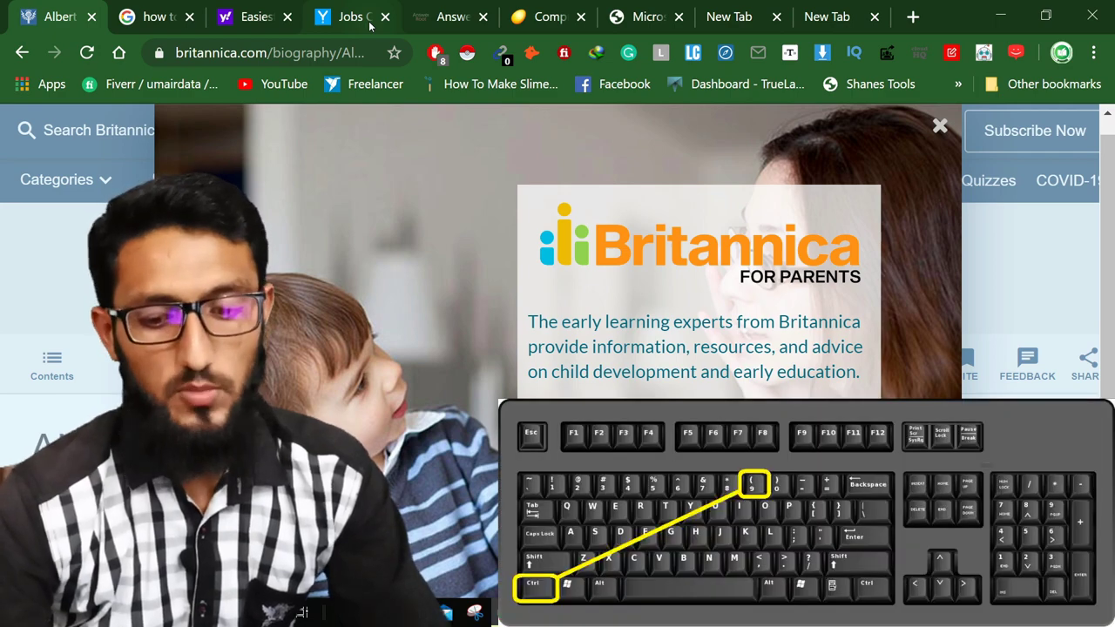
{"action": "key", "text": "ctrl+9"}
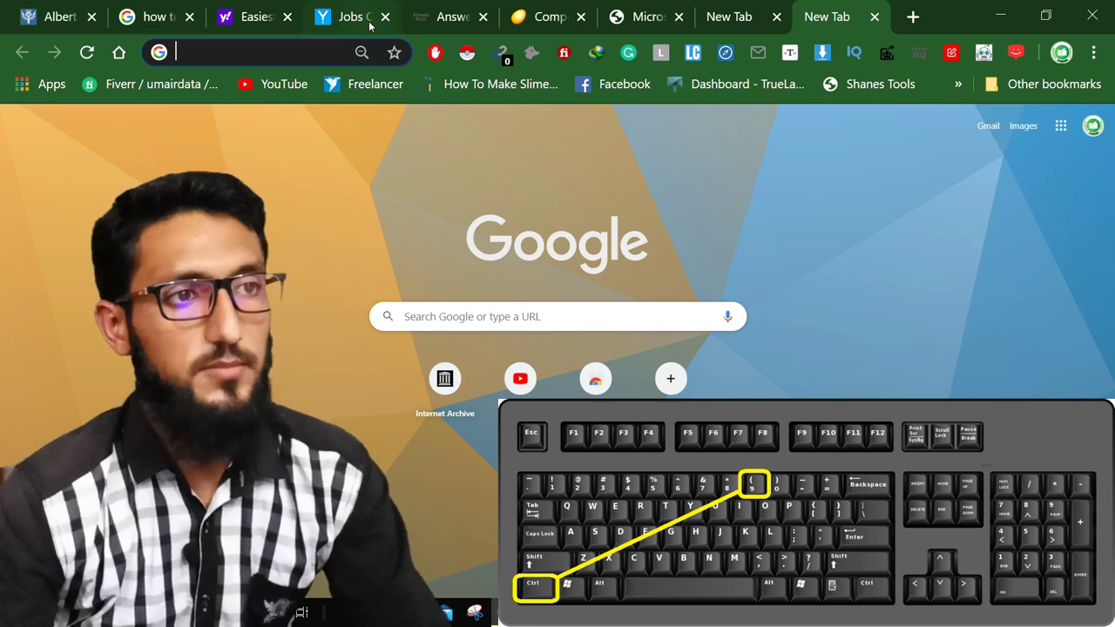
{"action": "key", "text": "ctrl+1"}
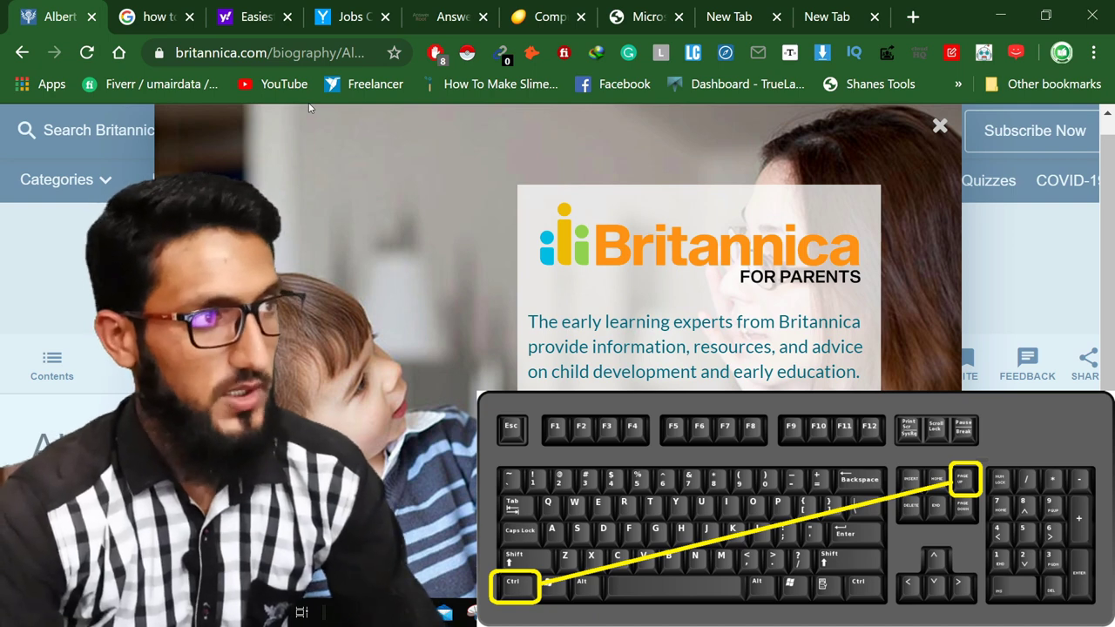
{"action": "key", "text": "ctrl+Page_Up"}
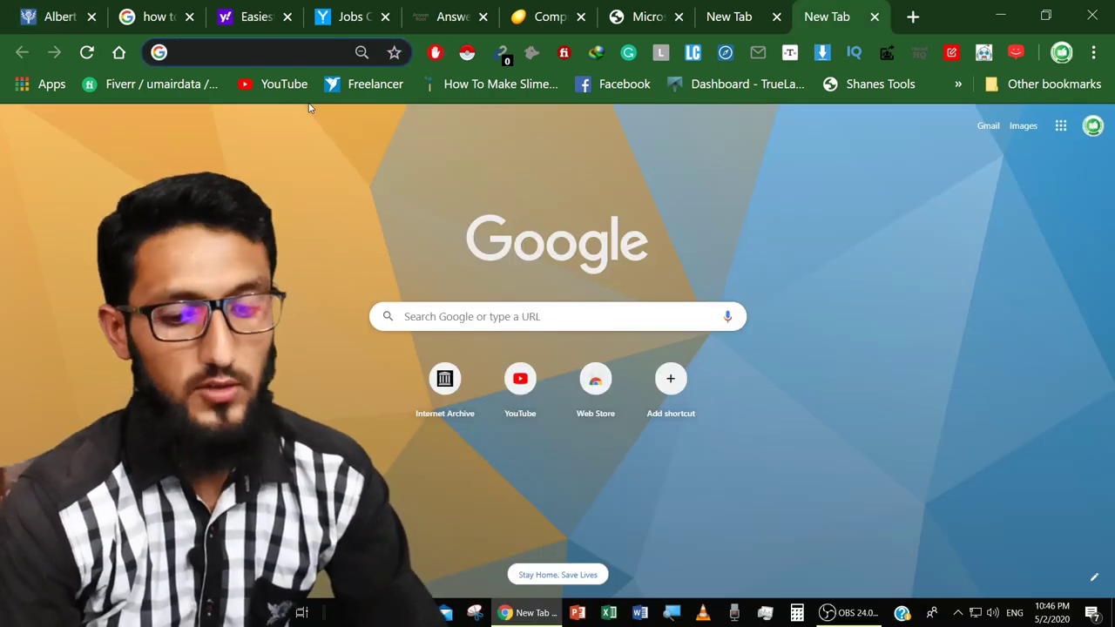
{"action": "key", "text": "ctrl+Page_Up"}
{"action": "key", "text": "ctrl+Page_Up"}
{"action": "key", "text": "ctrl+Page_Up"}
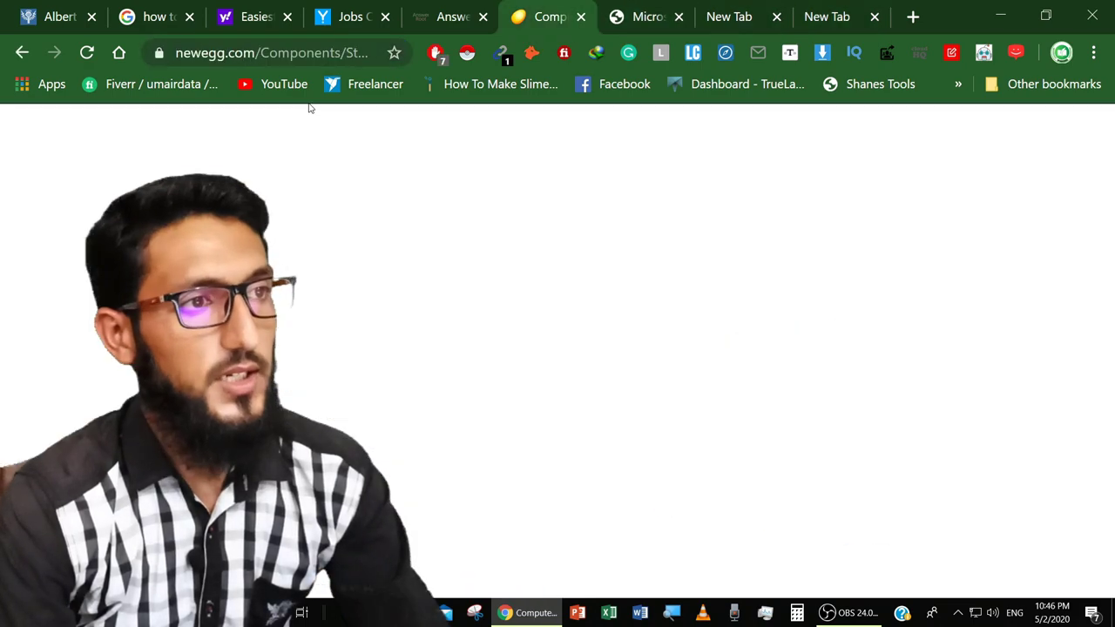
{"action": "key", "text": "ctrl+Page_Up"}
{"action": "key", "text": "ctrl+Page_Up"}
{"action": "key", "text": "ctrl+Page_Up"}
{"action": "key", "text": "ctrl+Page_Up"}
{"action": "key", "text": "ctrl+Page_Up"}
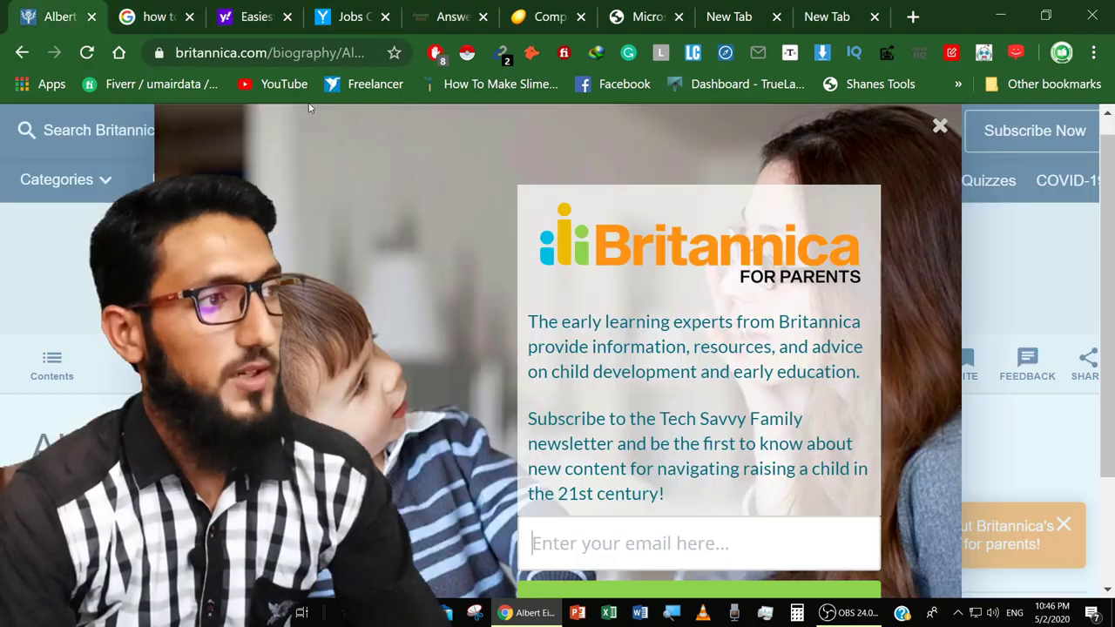
{"action": "key", "text": "ctrl+Page_Down"}
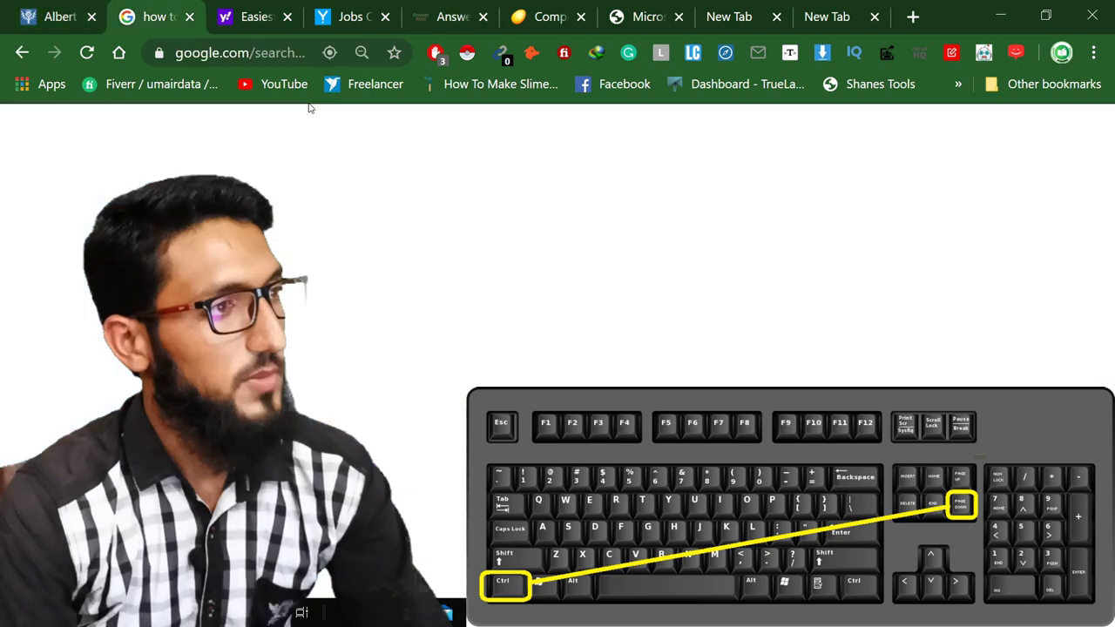
{"action": "key", "text": "ctrl+Page_Down"}
{"action": "key", "text": "ctrl+Page_Down"}
{"action": "key", "text": "ctrl+Page_Down"}
{"action": "key", "text": "ctrl+Page_Down"}
{"action": "key", "text": "ctrl+Page_Down"}
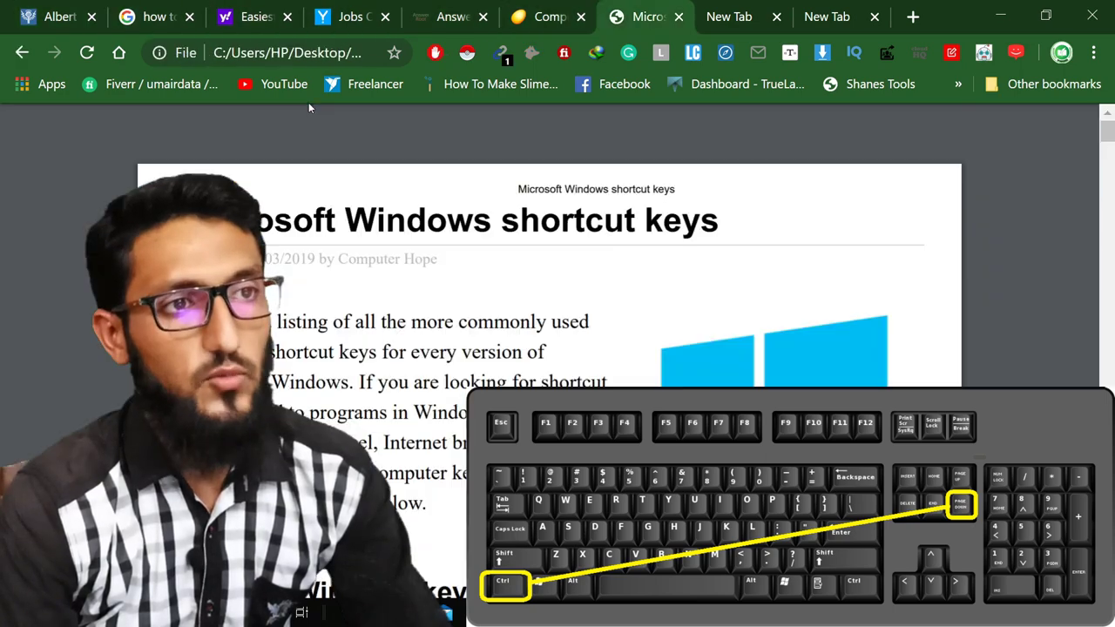
{"action": "key", "text": "ctrl+Page_Down"}
{"action": "key", "text": "ctrl+Page_Down"}
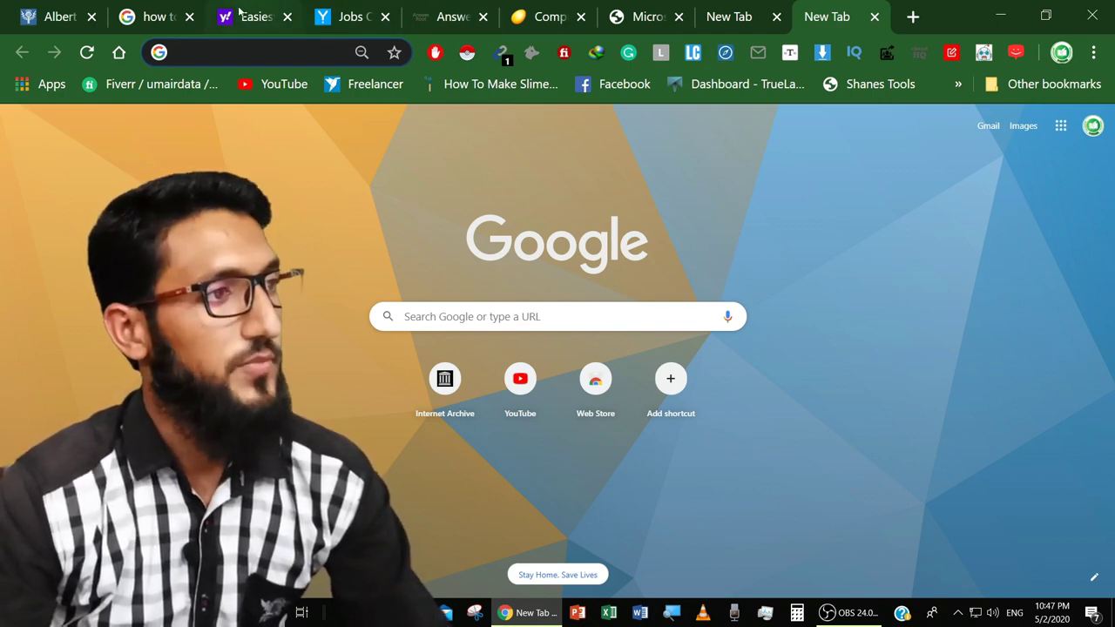
{"action": "left_click", "coordinate": [51, 16]}
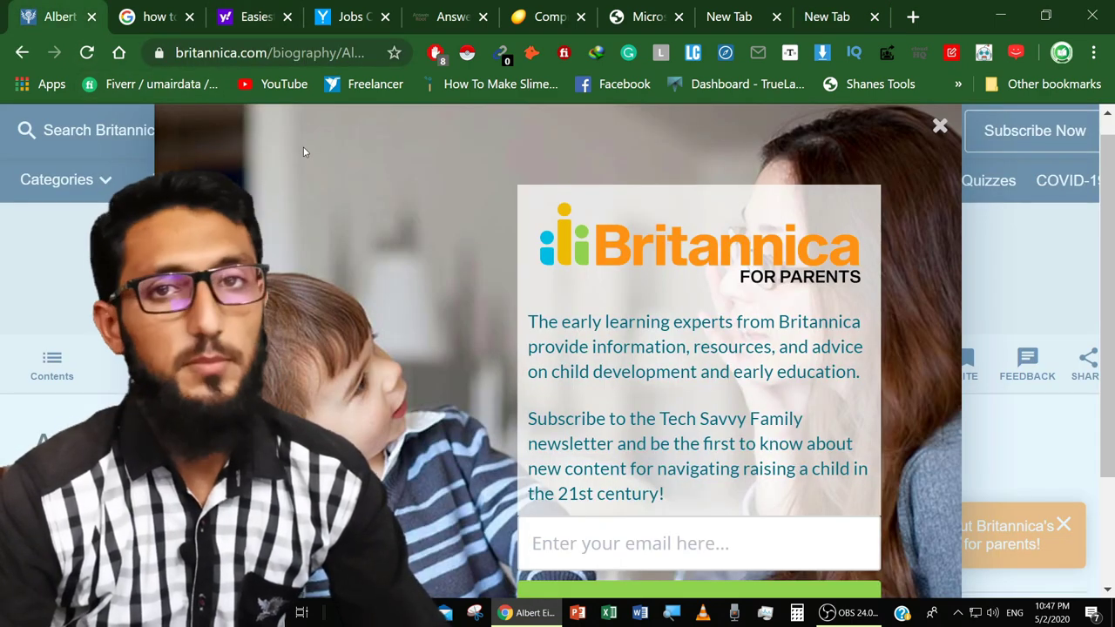
Step: Bookmark the Albert Einstein Britannica page with Ctrl+D, keeping the Bookmarks bar folder
{"action": "key", "text": "ctrl+d"}
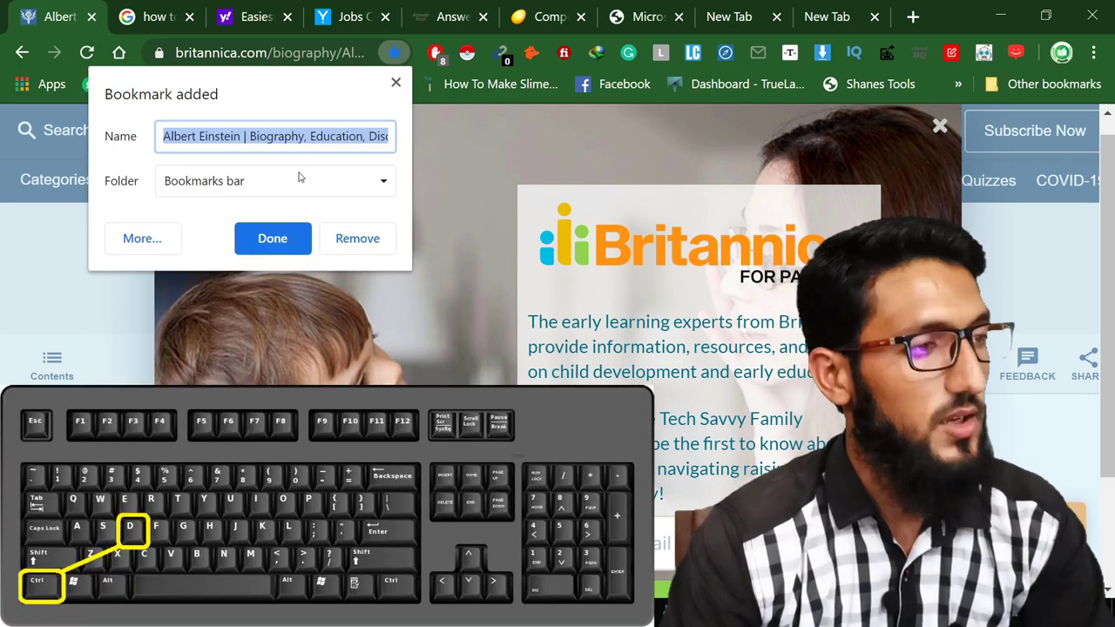
{"action": "left_click", "coordinate": [318, 180]}
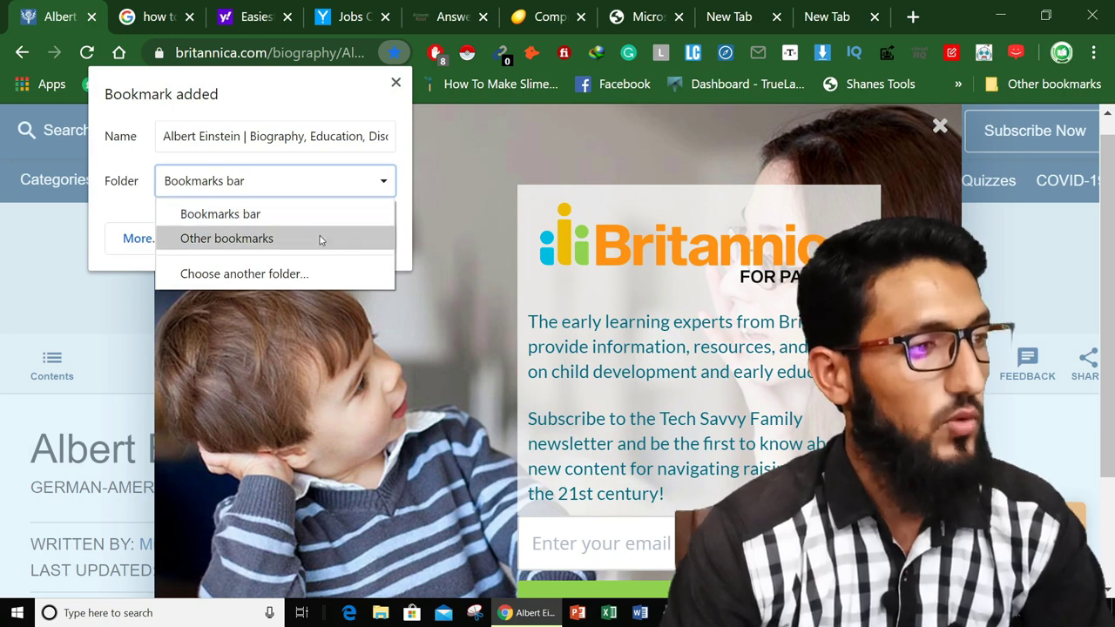
{"action": "left_click", "coordinate": [353, 214]}
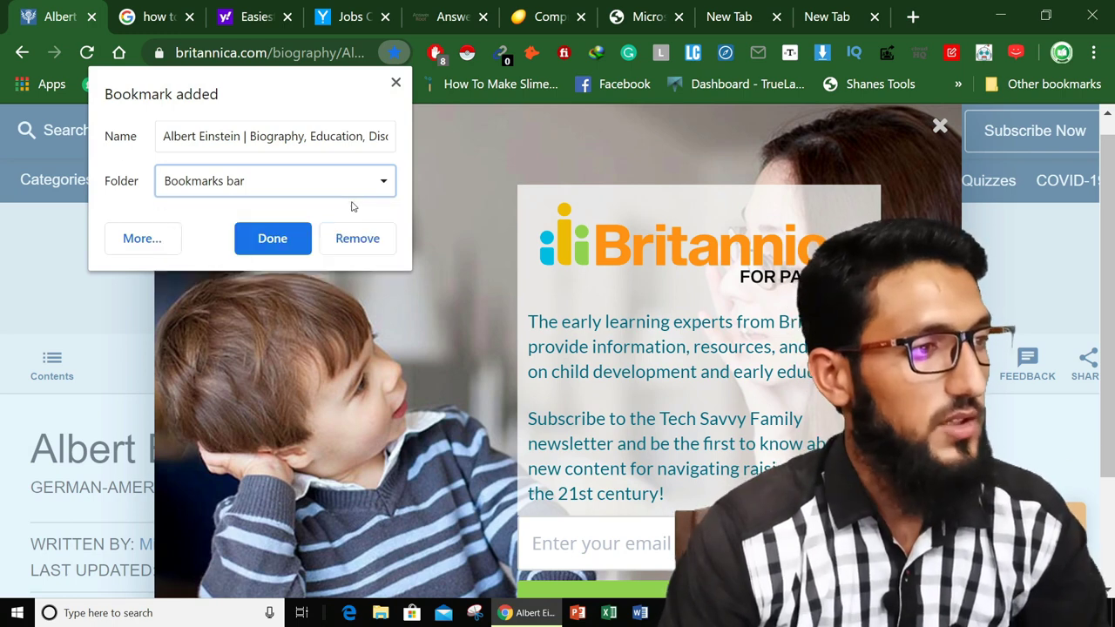
{"action": "left_click", "coordinate": [288, 238]}
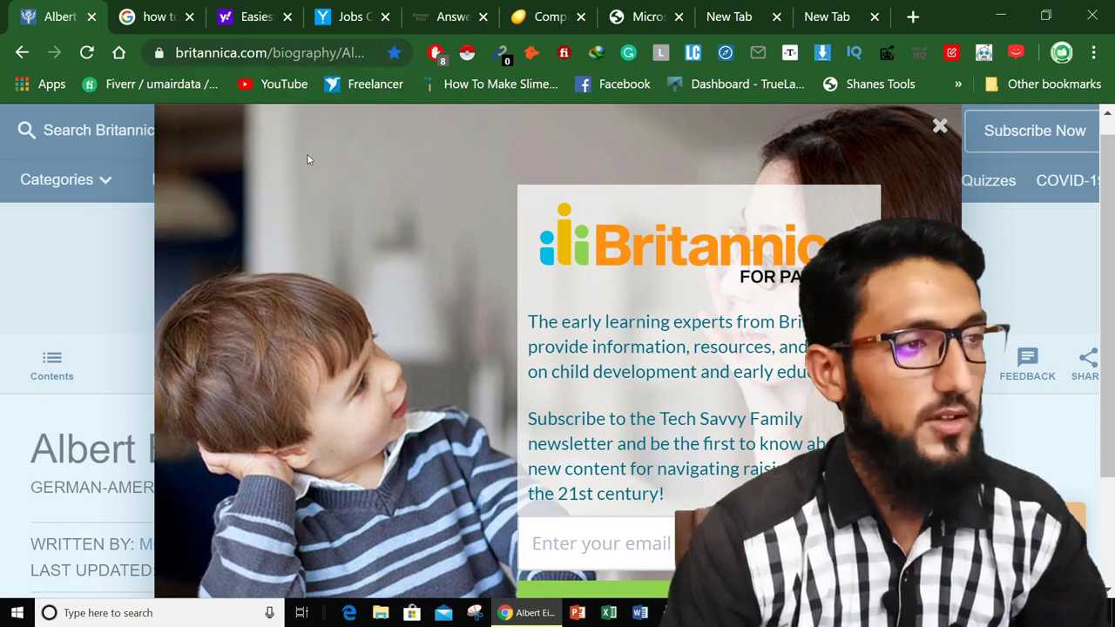
Step: Drag the Albert Einstein bookmark from the » overflow list onto the bar after YouTube
{"action": "left_click", "coordinate": [959, 85]}
{"action": "scroll", "coordinate": [811, 258], "scroll_direction": "down", "scroll_amount": 2}
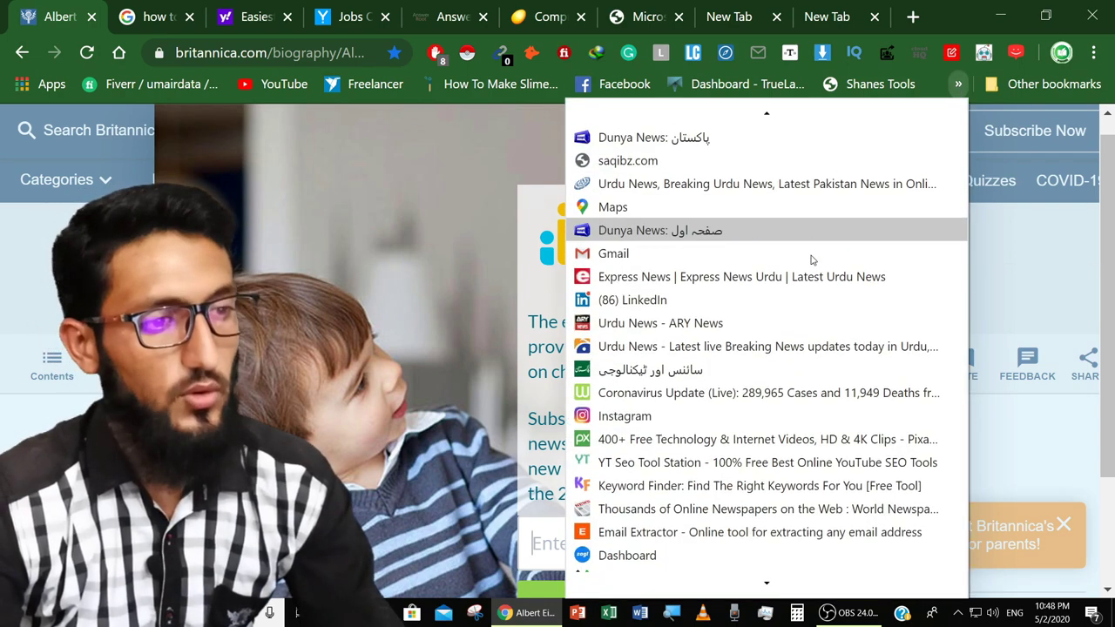
{"action": "scroll", "coordinate": [811, 259], "scroll_direction": "down", "scroll_amount": 3}
{"action": "scroll", "coordinate": [811, 259], "scroll_direction": "down", "scroll_amount": 2}
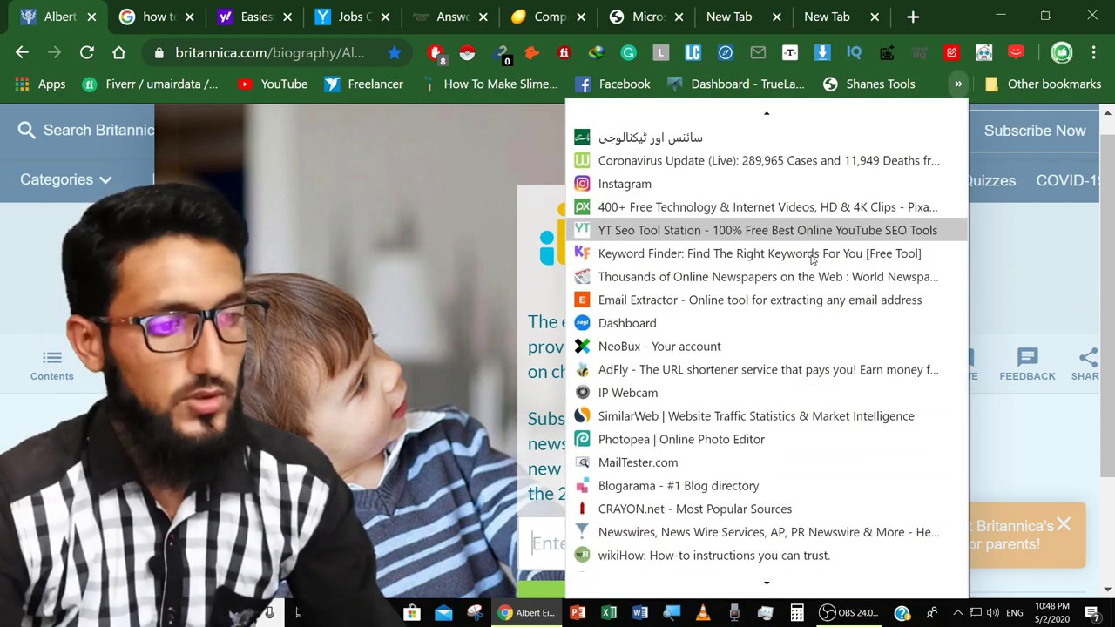
{"action": "scroll", "coordinate": [811, 259], "scroll_direction": "down", "scroll_amount": 3}
{"action": "scroll", "coordinate": [811, 262], "scroll_direction": "down", "scroll_amount": 3}
{"action": "scroll", "coordinate": [811, 263], "scroll_direction": "down", "scroll_amount": 1}
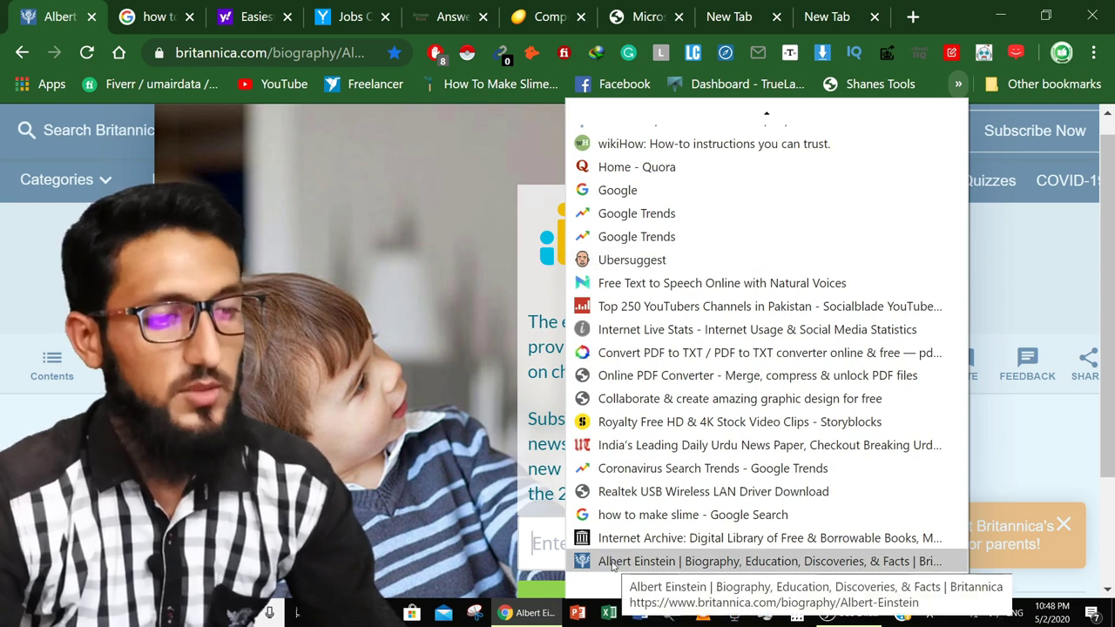
{"action": "left_click_drag", "start_coordinate": [612, 564], "coordinate": [533, 124]}
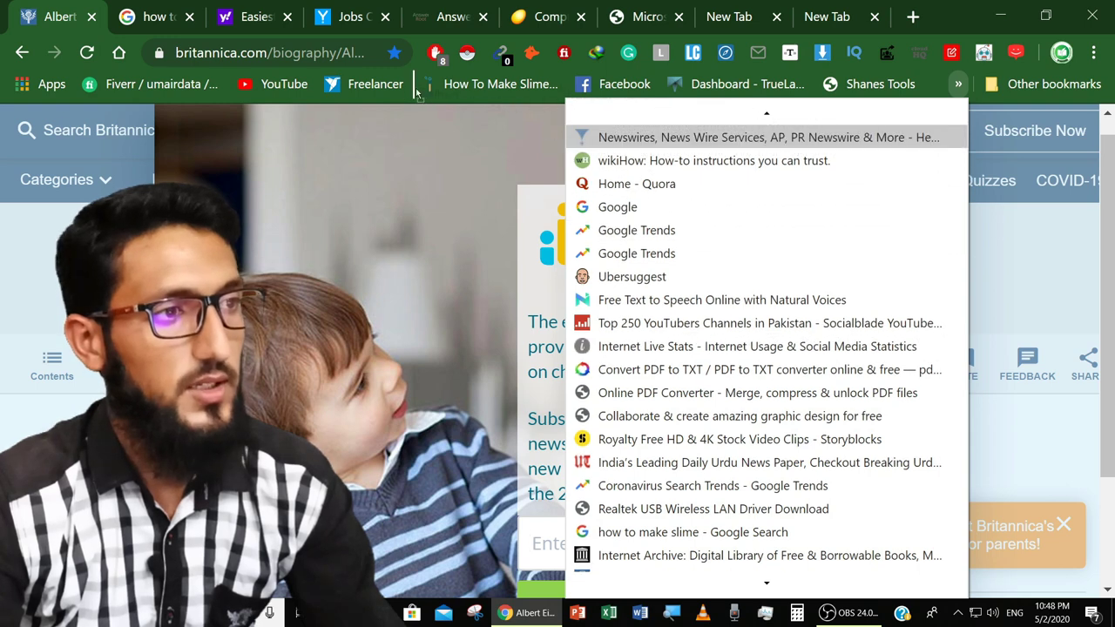
{"action": "left_click_drag", "start_coordinate": [533, 123], "coordinate": [331, 87]}
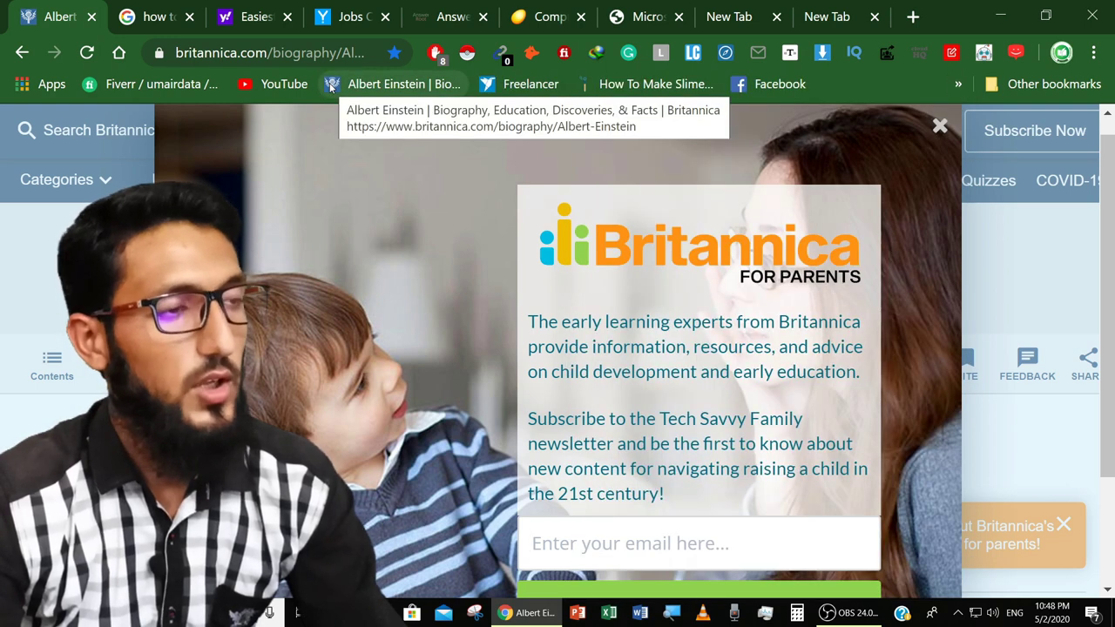
Step: Load the Albert Einstein bookmark in the last New Tab
{"action": "left_click", "coordinate": [859, 21]}
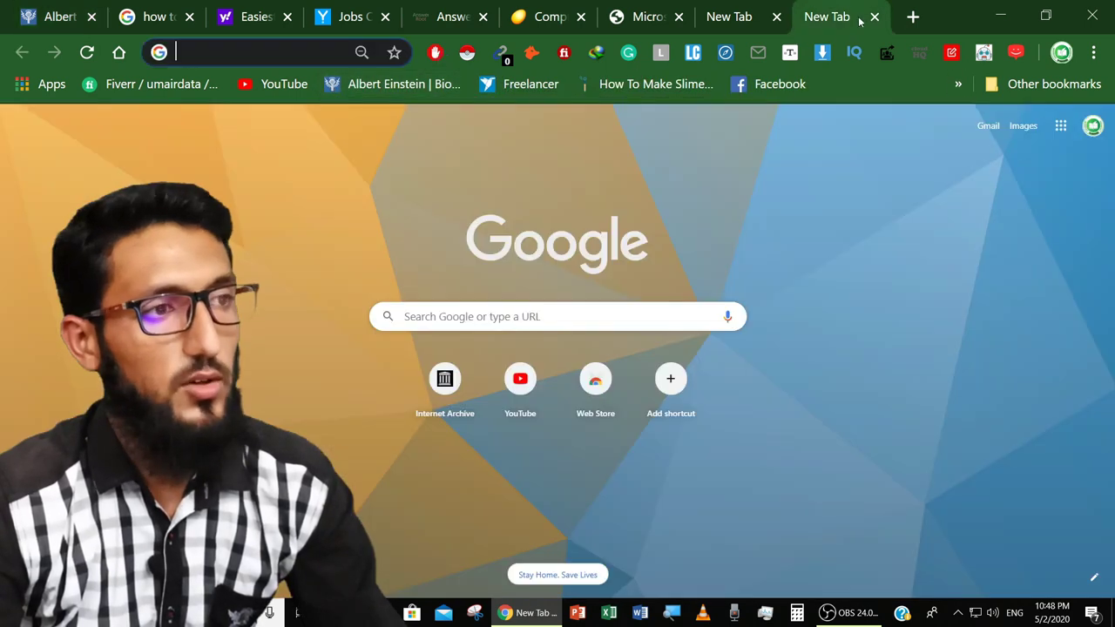
{"action": "left_click", "coordinate": [355, 88]}
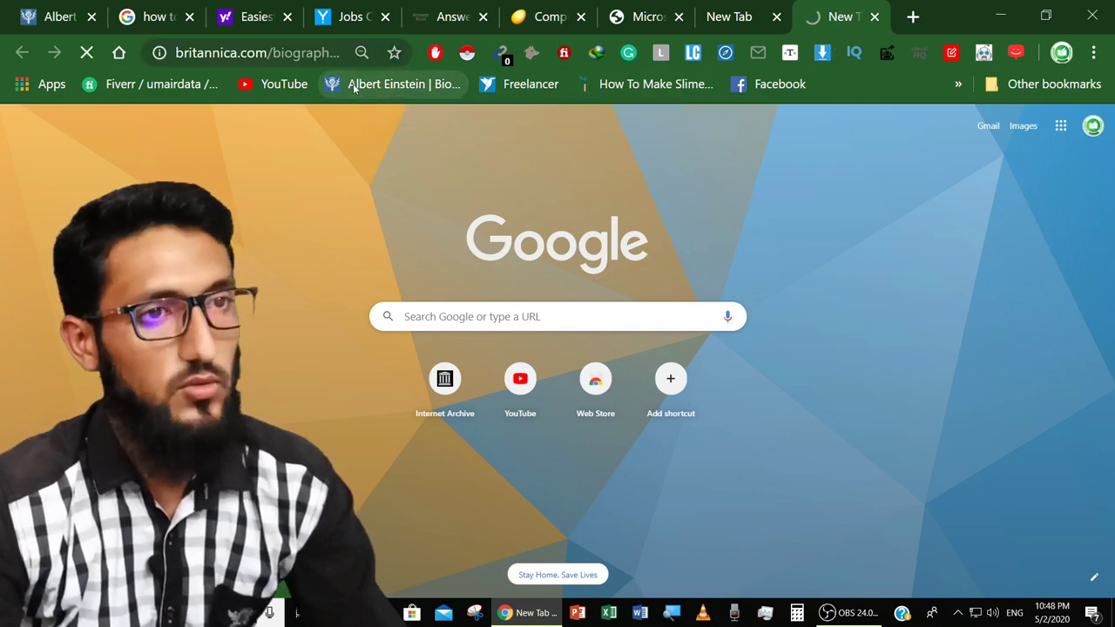
{"action": "scroll", "coordinate": [329, 259], "scroll_direction": "down", "scroll_amount": 4}
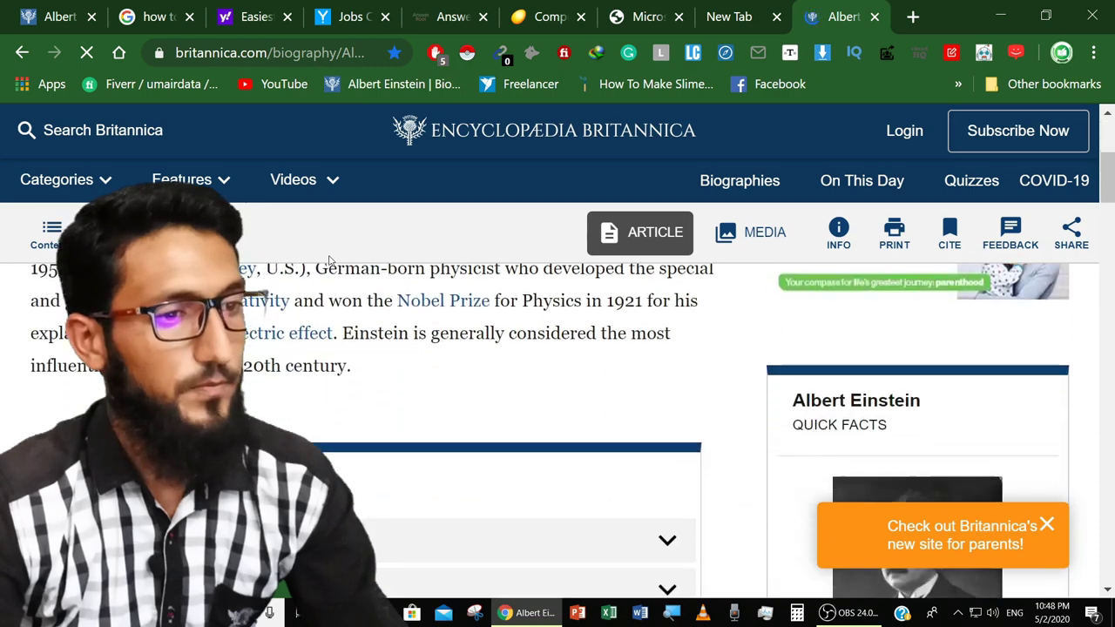
{"action": "scroll", "coordinate": [374, 261], "scroll_direction": "down", "scroll_amount": 1}
{"action": "scroll", "coordinate": [374, 262], "scroll_direction": "up", "scroll_amount": 5}
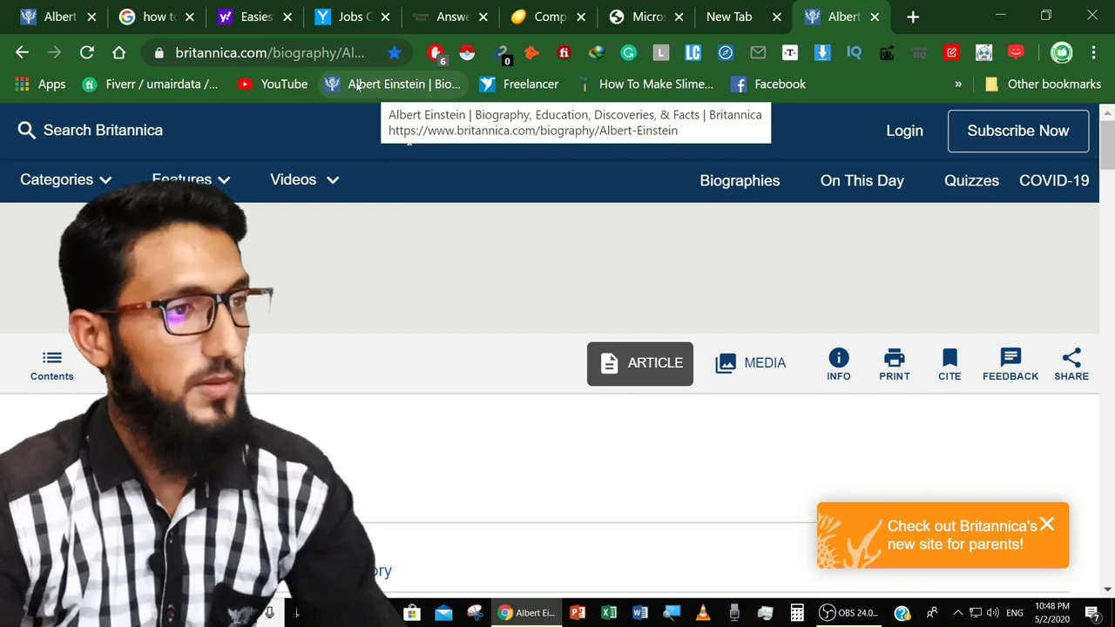
Step: Delete the Albert Einstein bookmark from the bar and open a new tab with Ctrl+T
{"action": "right_click", "coordinate": [356, 85]}
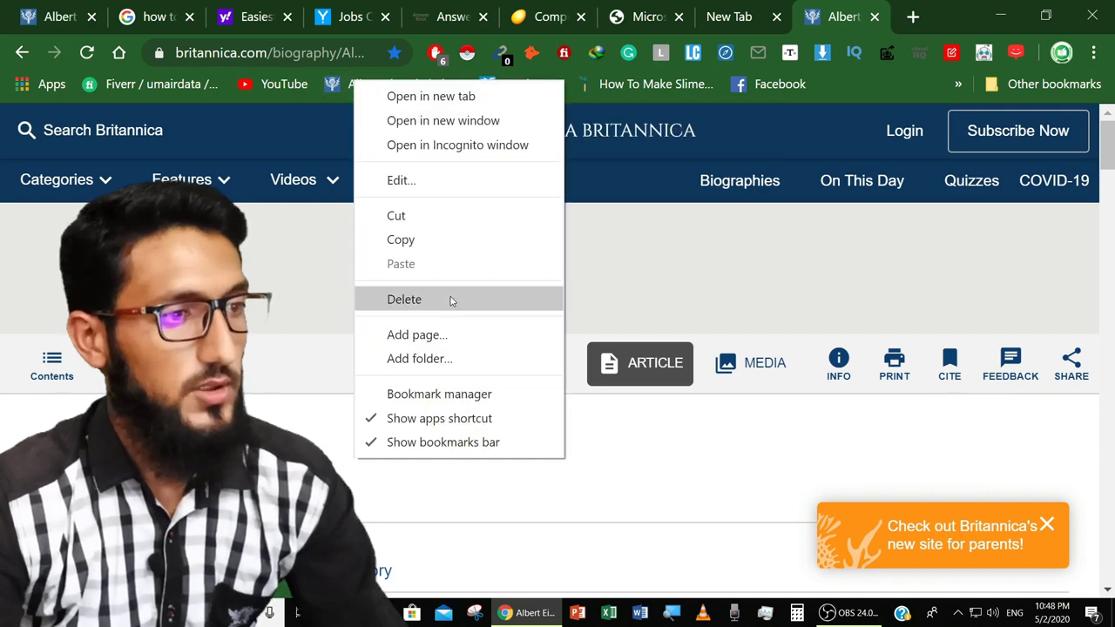
{"action": "left_click", "coordinate": [404, 299]}
{"action": "key", "text": "ctrl+t"}
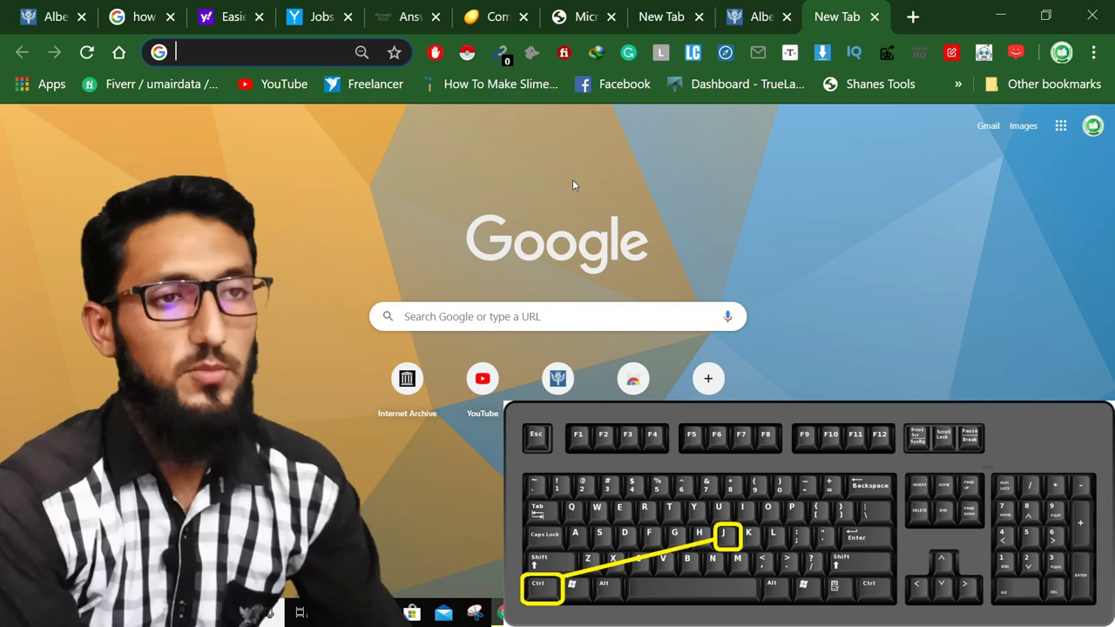
Step: Open Downloads with Ctrl+J and show the icon PNG file in its Desktop folder
{"action": "key", "text": "ctrl+j"}
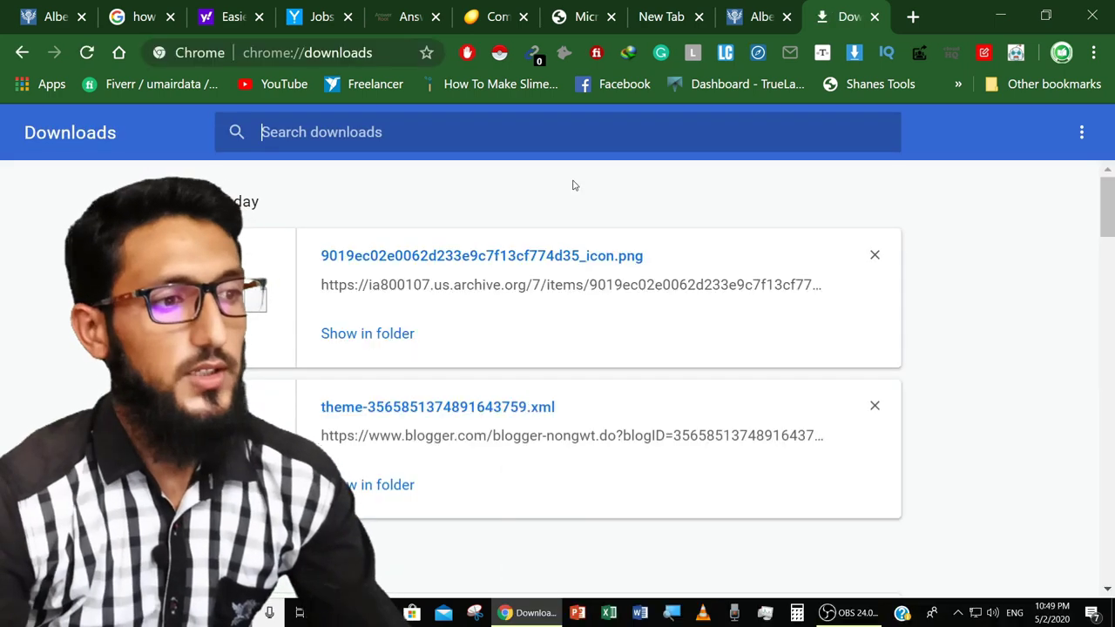
{"action": "scroll", "coordinate": [518, 253], "scroll_direction": "down", "scroll_amount": 2}
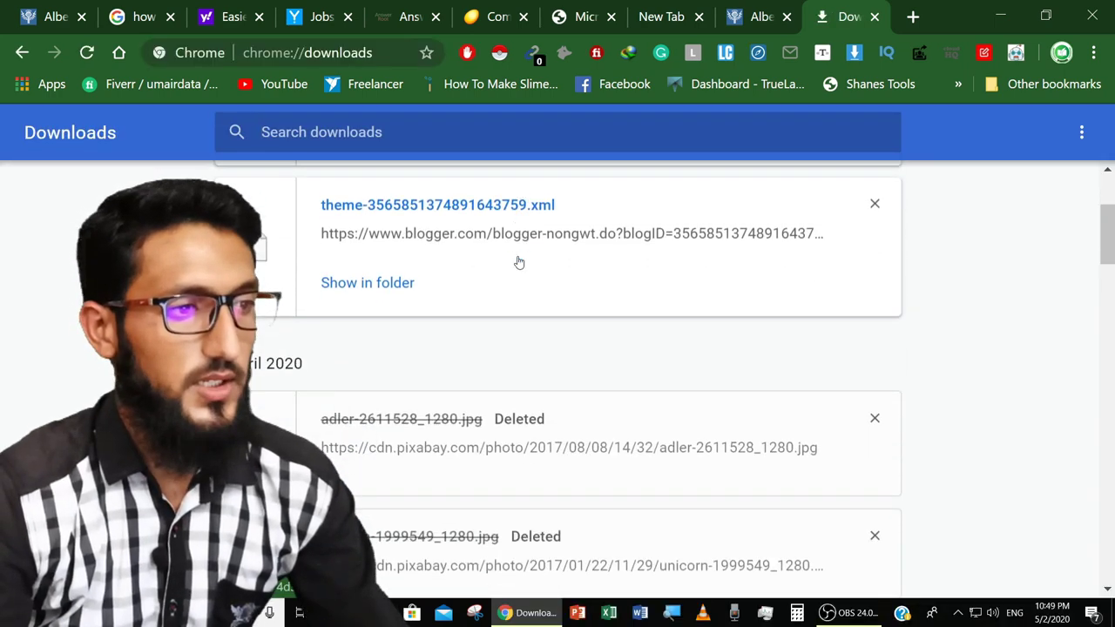
{"action": "scroll", "coordinate": [515, 258], "scroll_direction": "up", "scroll_amount": 2}
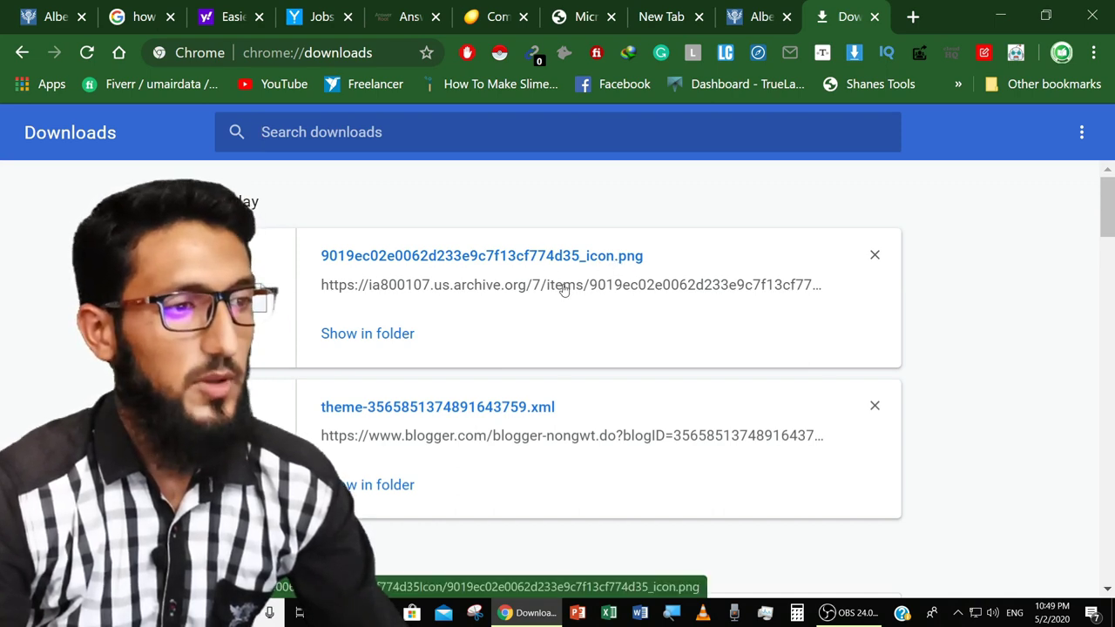
{"action": "left_click", "coordinate": [372, 338]}
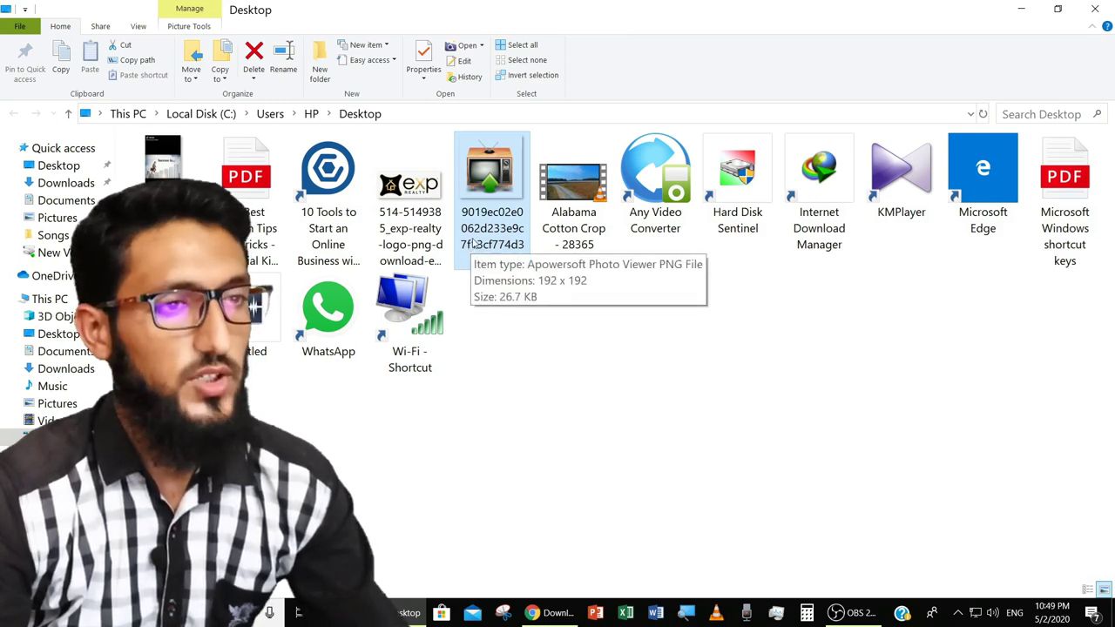
Step: Close Desktop, view the theme XML download in D:\downloads, close it, then return to the Einstein tab
{"action": "left_click", "coordinate": [1095, 8]}
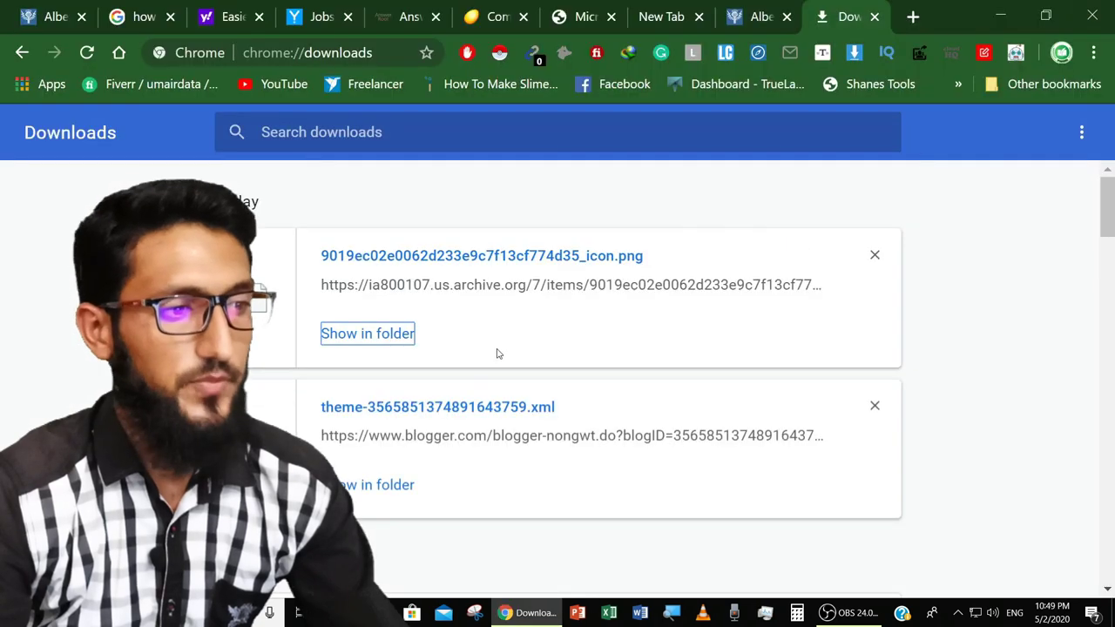
{"action": "left_click", "coordinate": [385, 487]}
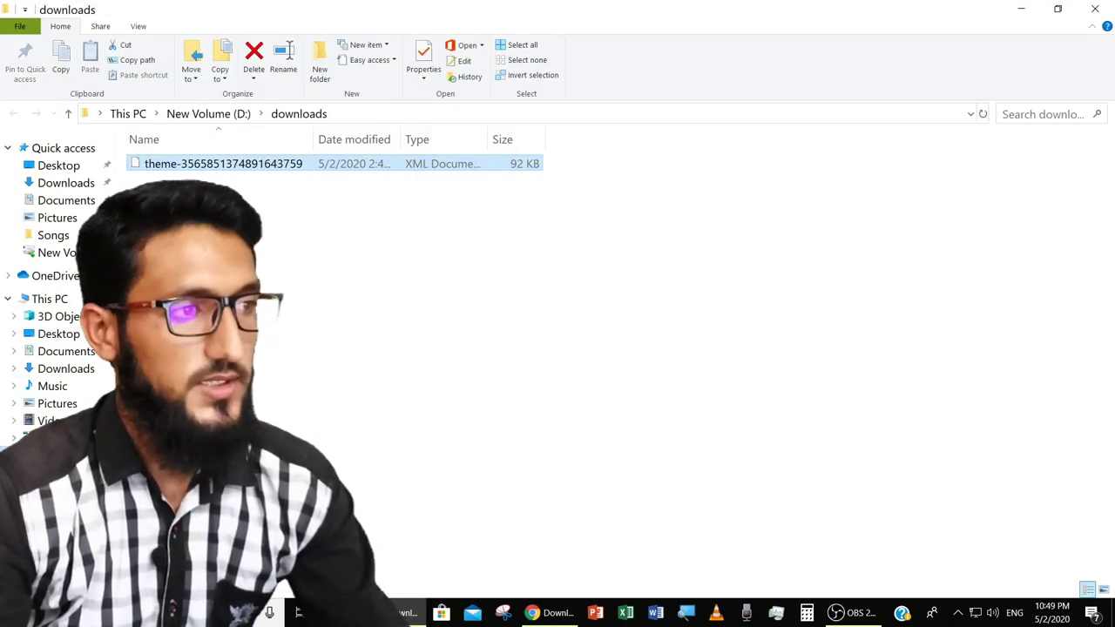
{"action": "left_click", "coordinate": [1095, 8]}
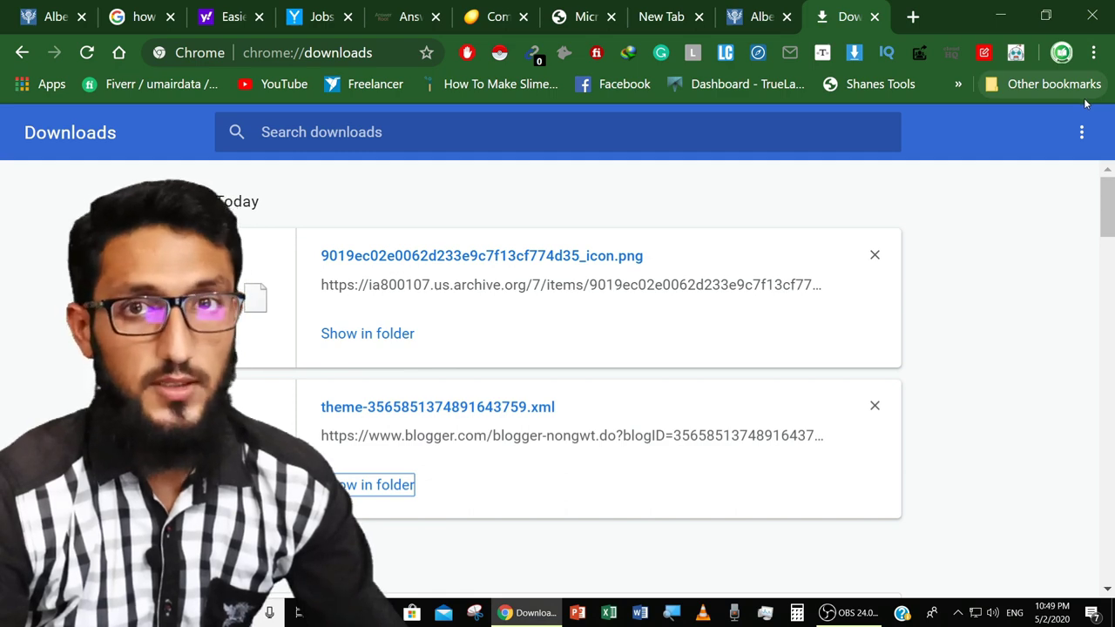
{"action": "left_click", "coordinate": [770, 24]}
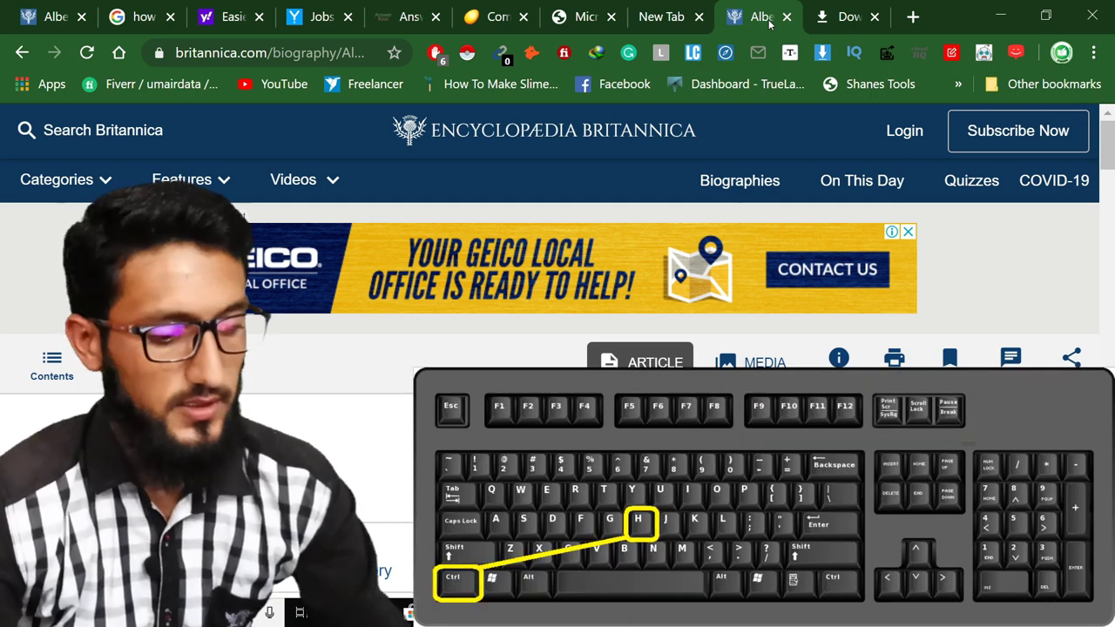
Step: Reopen 'Computer Components - Hardware, PC Parts | Newegg.com' from the Ctrl+H history list
{"action": "key", "text": "ctrl+h"}
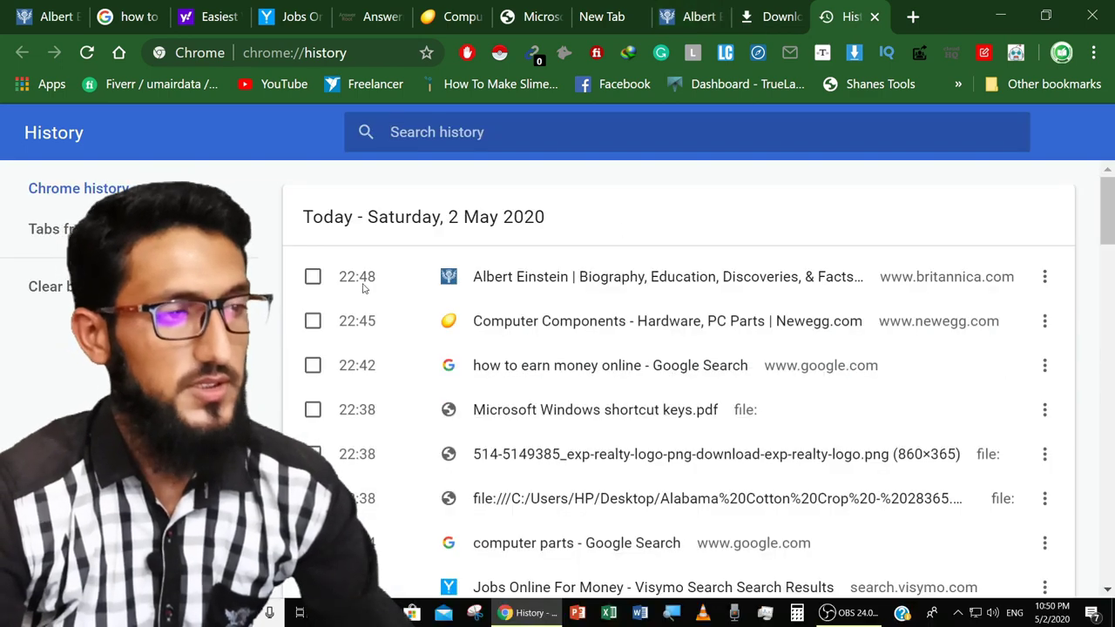
{"action": "scroll", "coordinate": [416, 250], "scroll_direction": "down", "scroll_amount": 3}
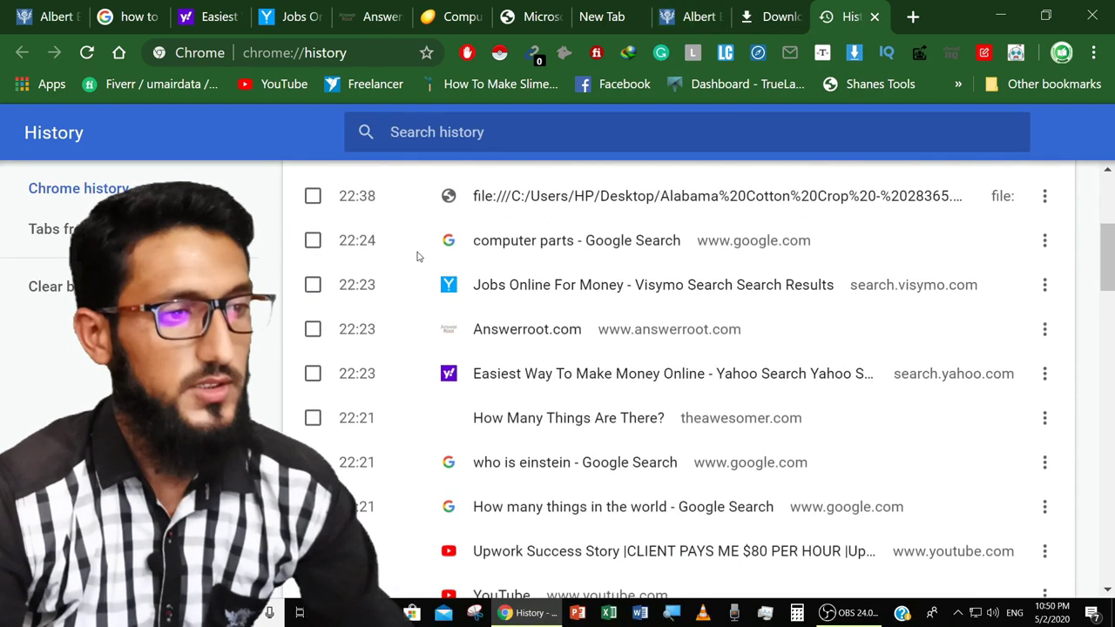
{"action": "scroll", "coordinate": [416, 257], "scroll_direction": "down", "scroll_amount": 2}
{"action": "scroll", "coordinate": [459, 287], "scroll_direction": "down", "scroll_amount": 1}
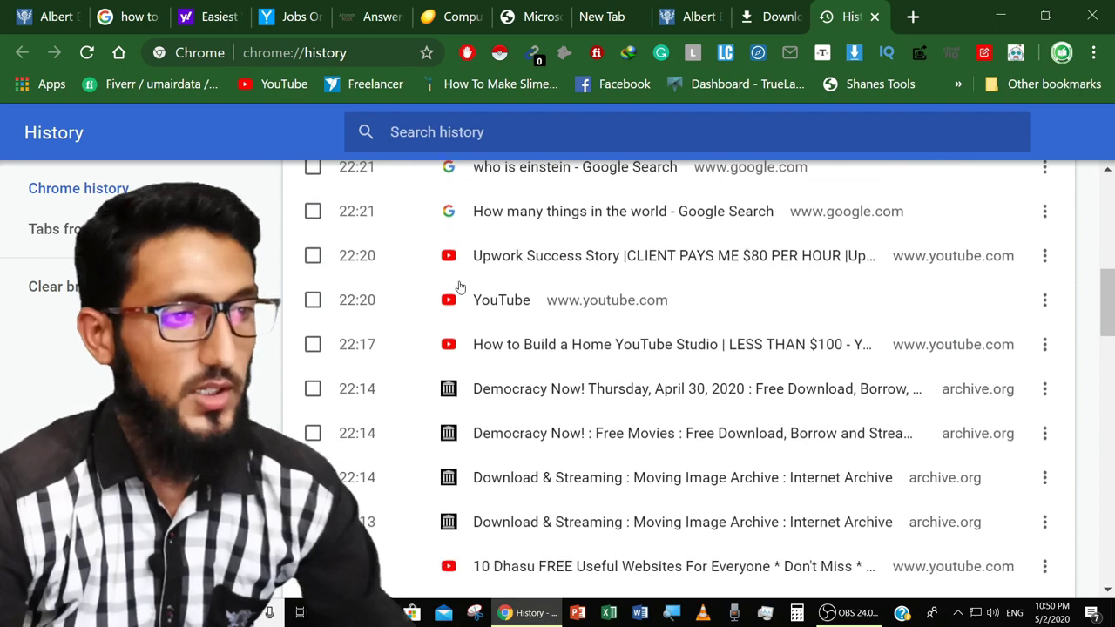
{"action": "scroll", "coordinate": [460, 287], "scroll_direction": "up", "scroll_amount": 4}
{"action": "scroll", "coordinate": [460, 286], "scroll_direction": "up", "scroll_amount": 2}
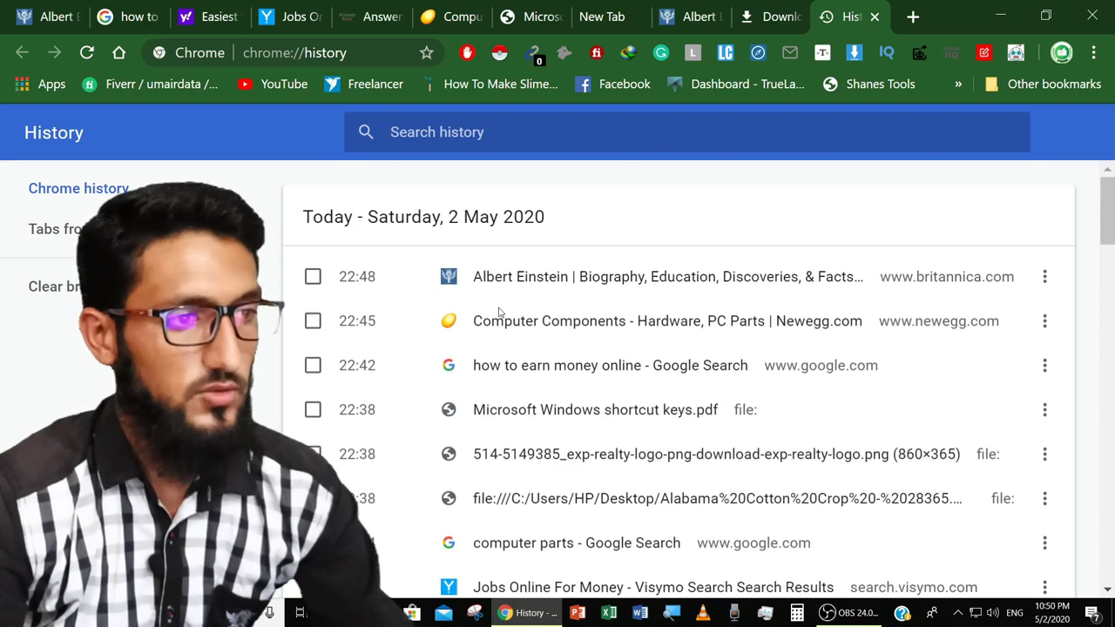
{"action": "left_click", "coordinate": [512, 321]}
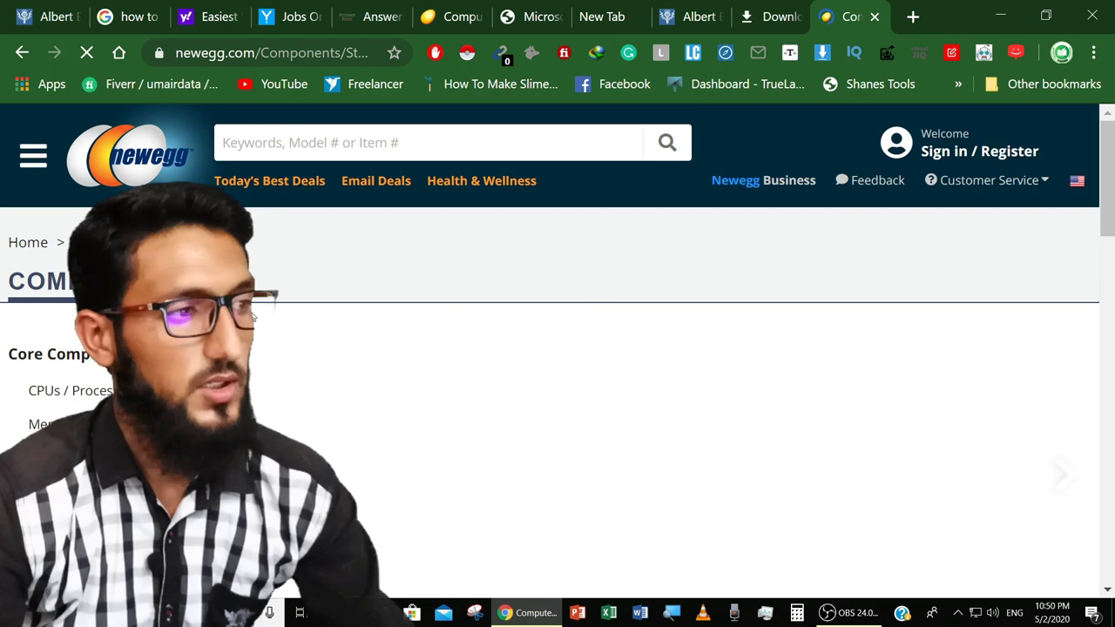
Step: Scroll through the Newegg components page, then jump to the New Tab tab with Ctrl+8
{"action": "scroll", "coordinate": [557, 349], "scroll_direction": "down", "scroll_amount": 4}
{"action": "scroll", "coordinate": [557, 349], "scroll_direction": "down", "scroll_amount": 1}
{"action": "scroll", "coordinate": [558, 348], "scroll_direction": "down", "scroll_amount": 2}
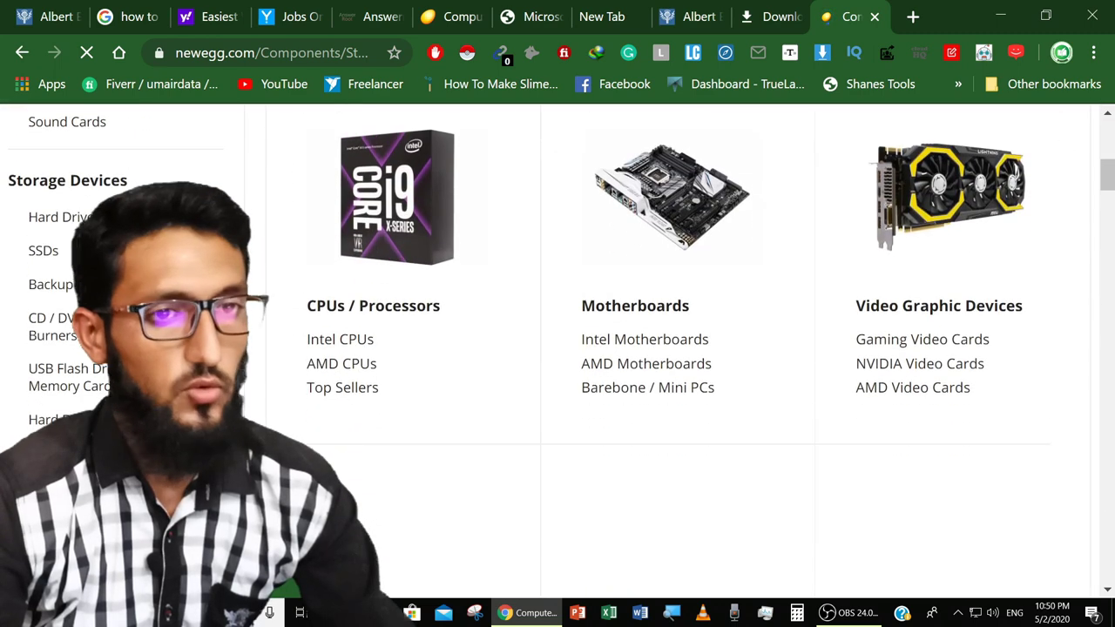
{"action": "scroll", "coordinate": [557, 349], "scroll_direction": "up", "scroll_amount": 7}
{"action": "key", "text": "ctrl+8"}
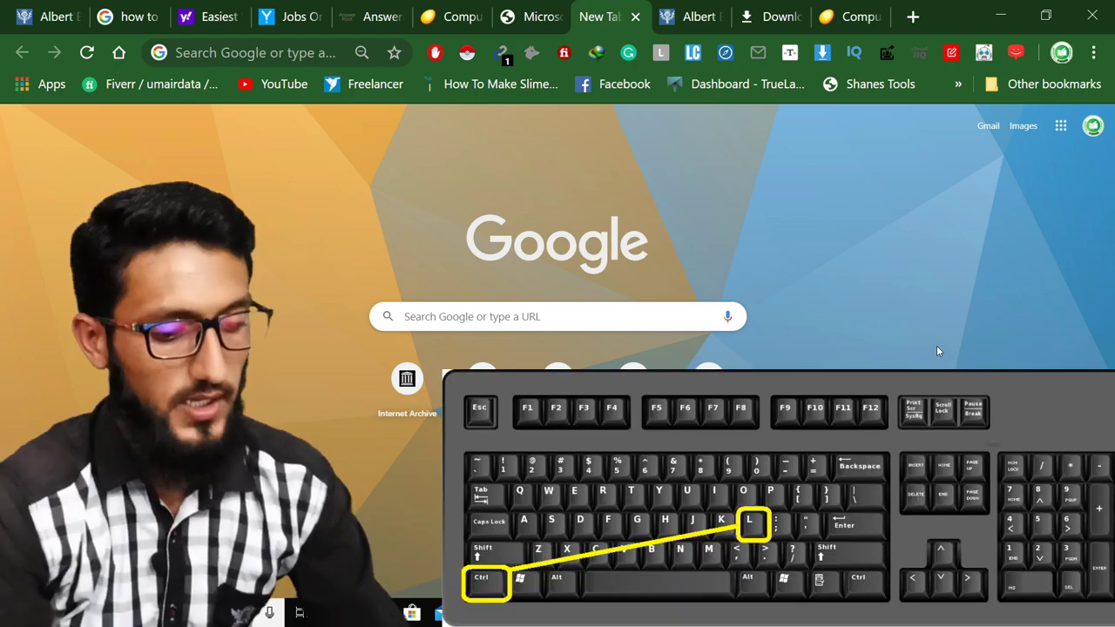
Step: Focus the address bar with Ctrl+L, enter the test text 'flksdjkfj', and erase part of it
{"action": "key", "text": "ctrl+l"}
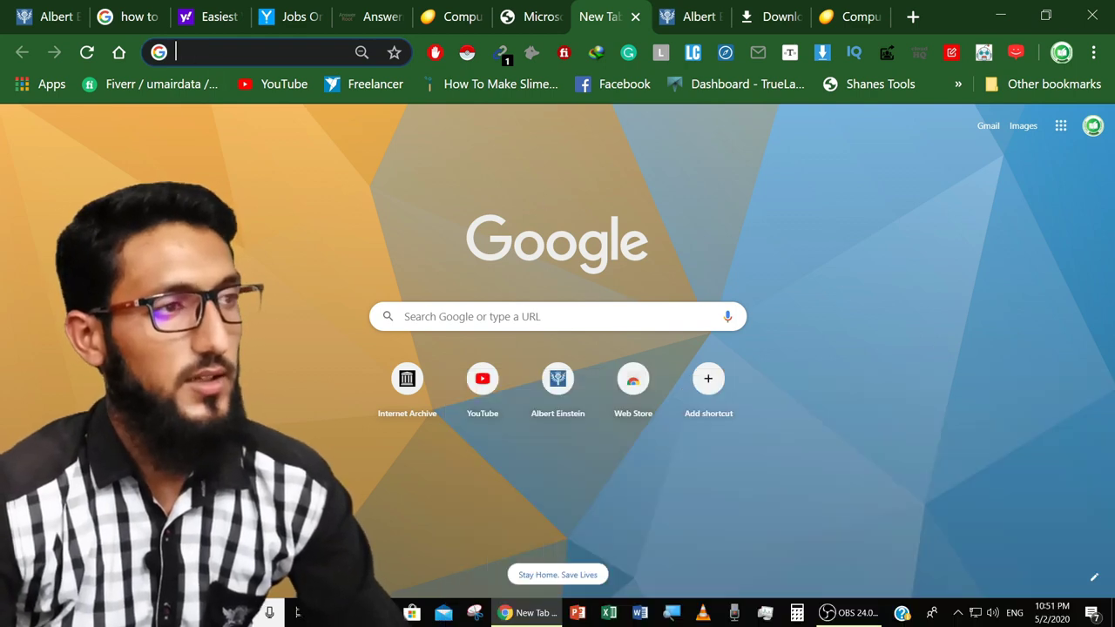
{"action": "left_click", "coordinate": [206, 116]}
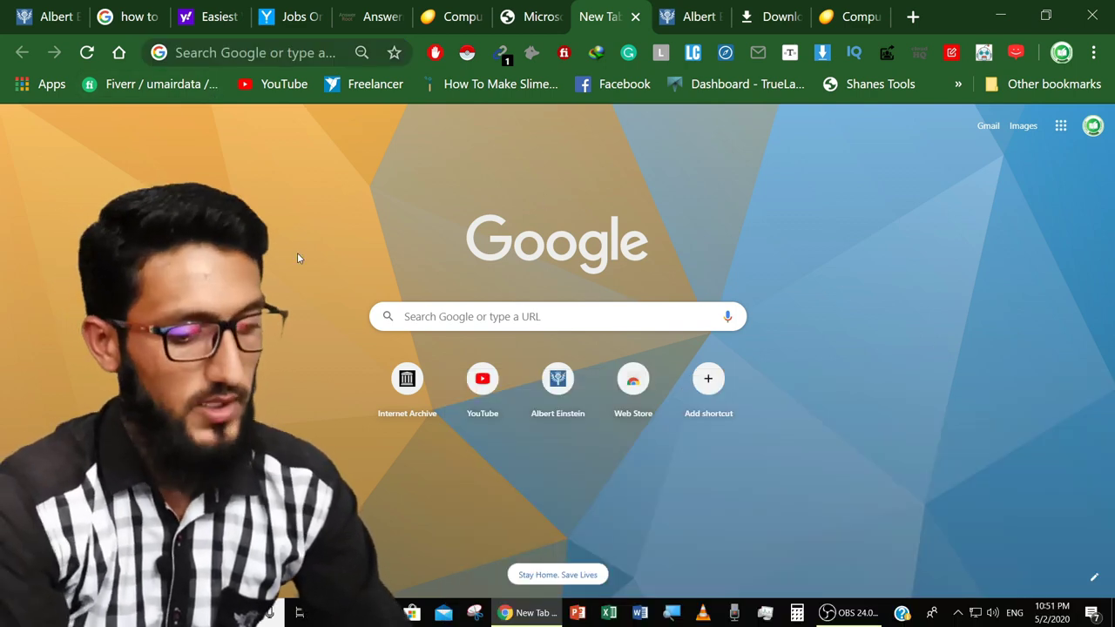
{"action": "key", "text": "ctrl+l"}
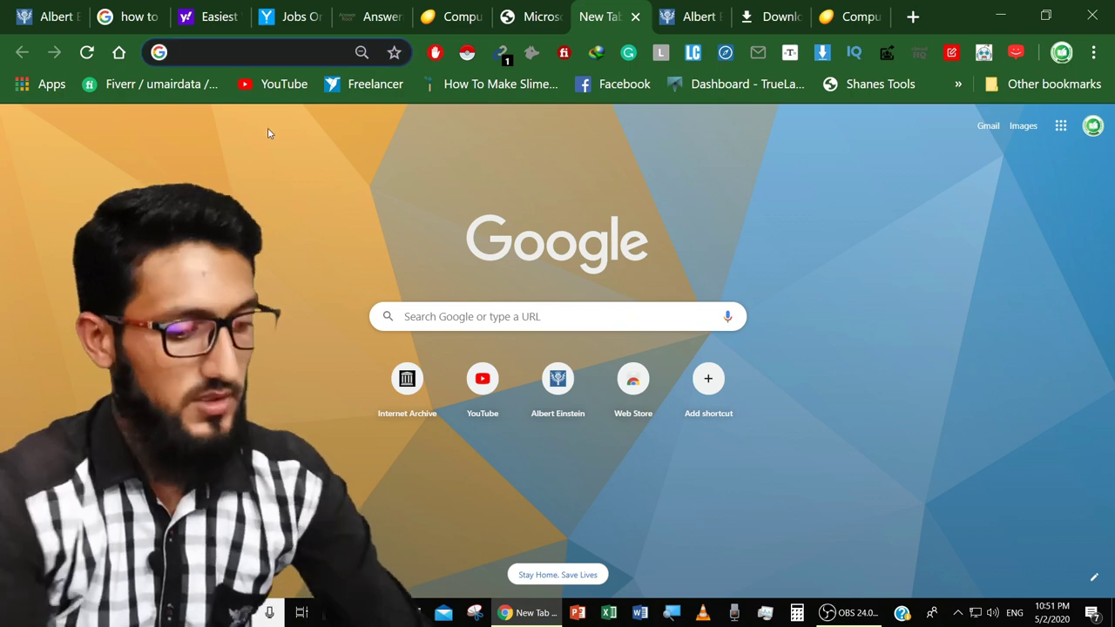
{"action": "type", "text": "flksdjkfj"}
{"action": "key", "text": "BackSpace"}
{"action": "key", "text": "BackSpace"}
{"action": "key", "text": "BackSpace"}
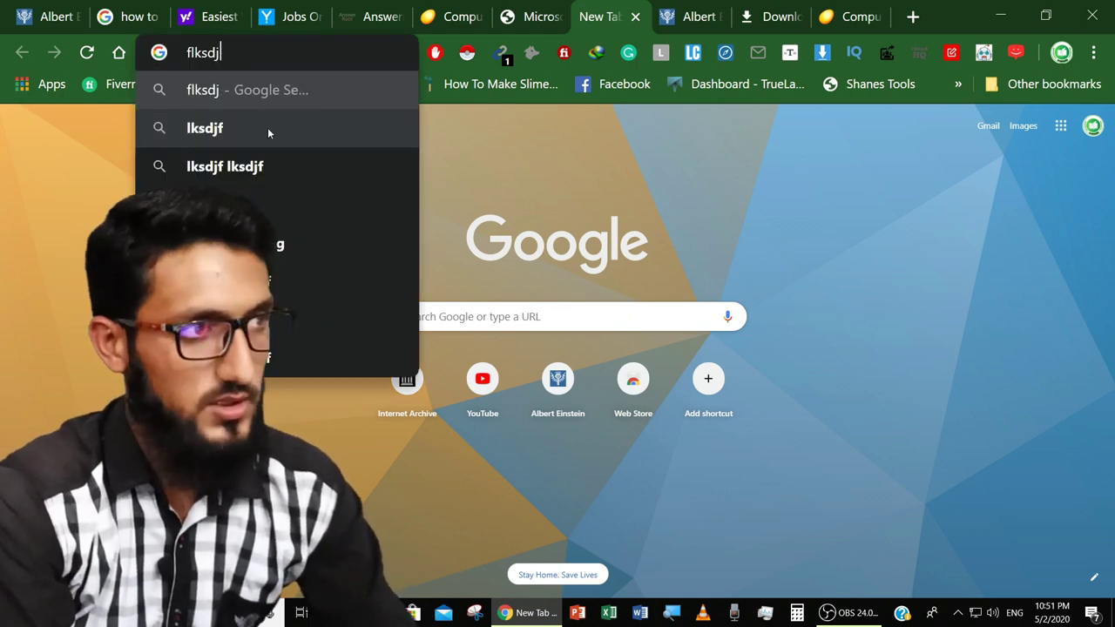
{"action": "key", "text": "BackSpace"}
{"action": "key", "text": "BackSpace"}
{"action": "key", "text": "BackSpace"}
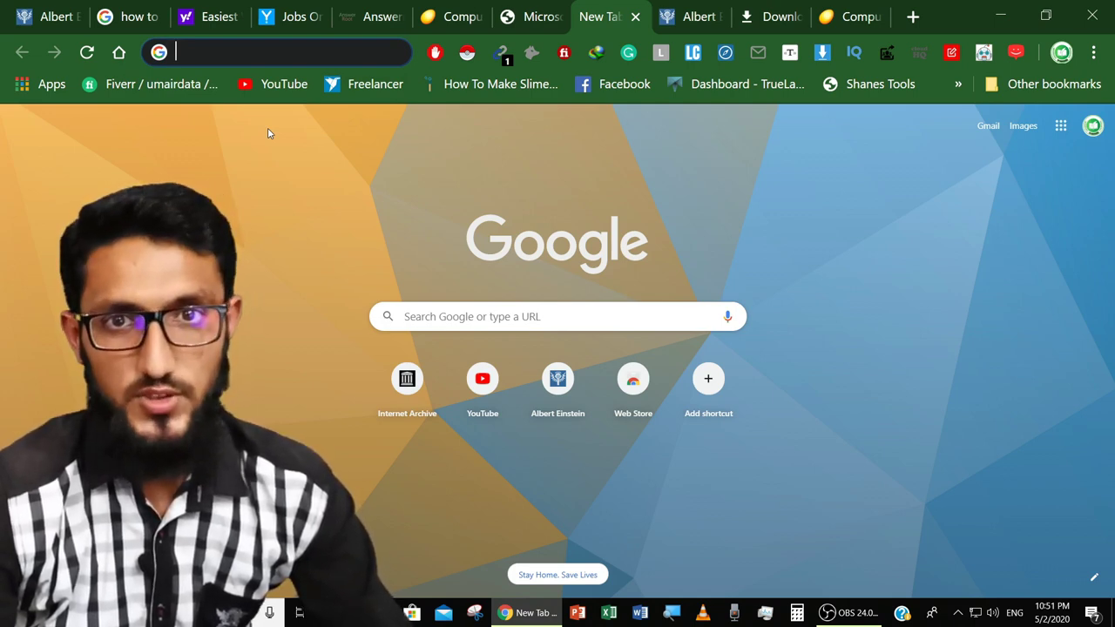
Step: Bring up the Downloads page with Ctrl+J, then return to the blank new tab
{"action": "key", "text": "ctrl+j"}
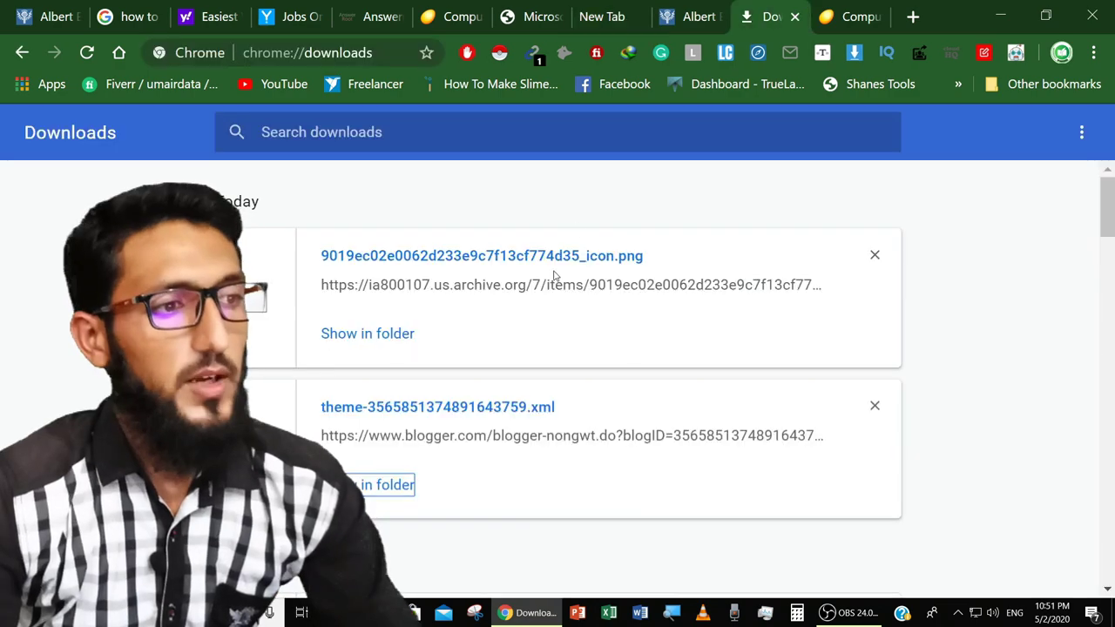
{"action": "key", "text": "ctrl+shift+Tab"}
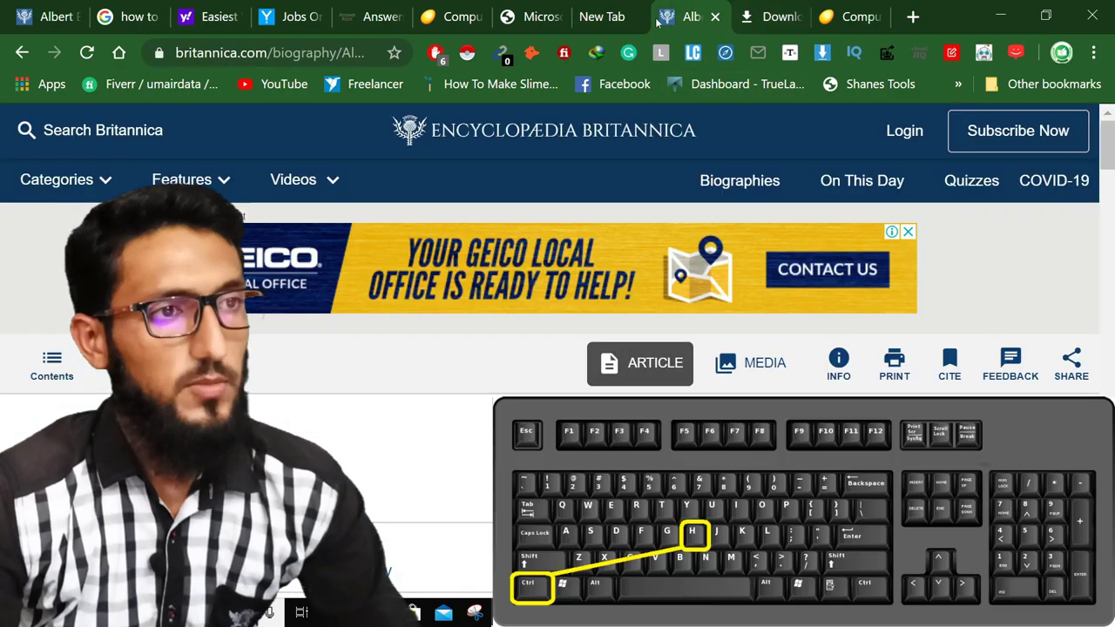
{"action": "key", "text": "ctrl+shift+Tab"}
Step: Browse today's visited pages in History, then open a fresh new tab
{"action": "key", "text": "ctrl+h"}
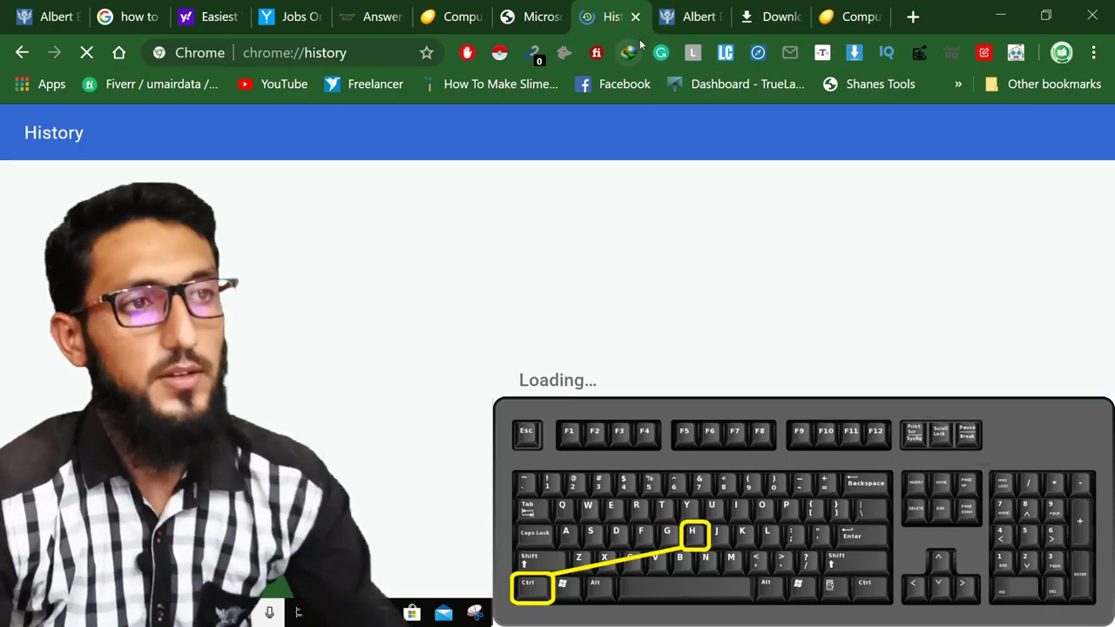
{"action": "scroll", "coordinate": [617, 303], "scroll_direction": "down", "scroll_amount": 3}
{"action": "scroll", "coordinate": [616, 303], "scroll_direction": "down", "scroll_amount": 5}
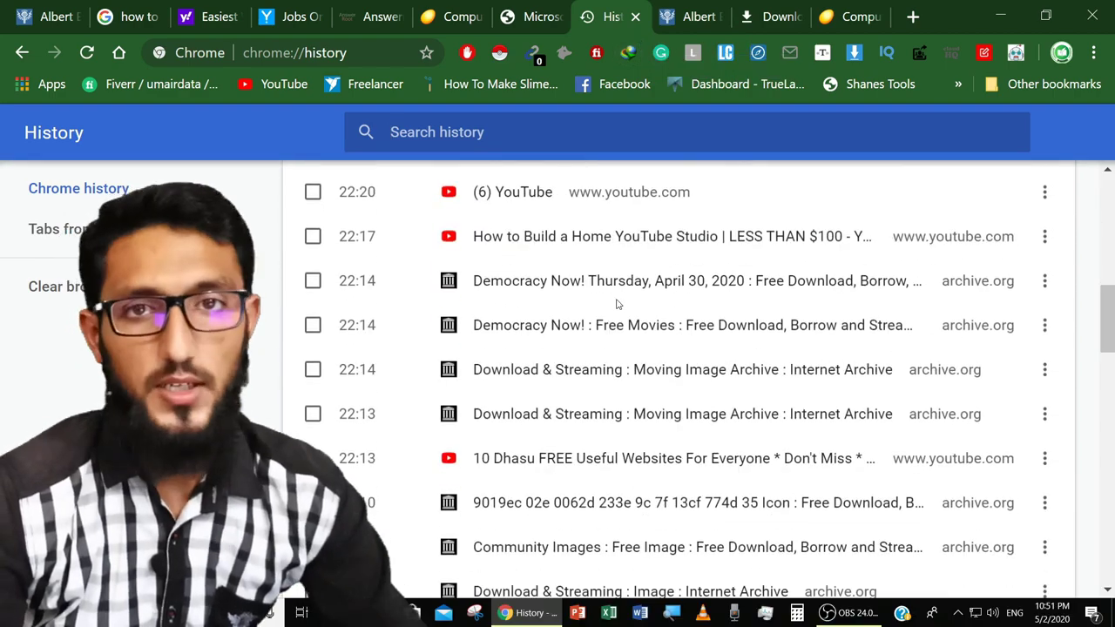
{"action": "scroll", "coordinate": [617, 303], "scroll_direction": "down", "scroll_amount": 5}
{"action": "scroll", "coordinate": [617, 303], "scroll_direction": "down", "scroll_amount": 2}
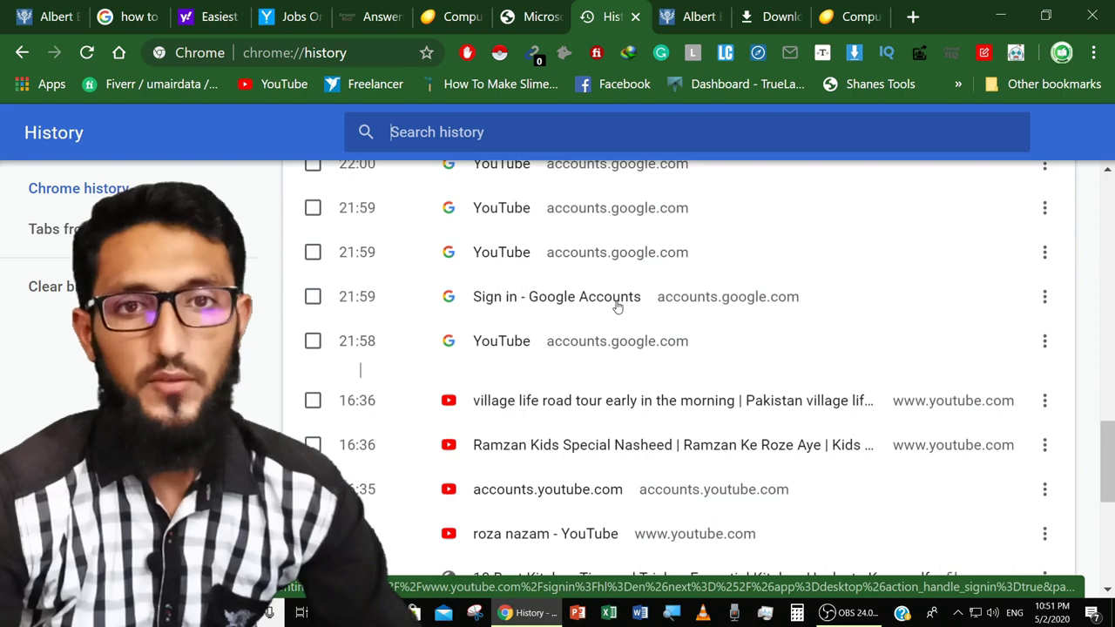
{"action": "scroll", "coordinate": [620, 308], "scroll_direction": "up", "scroll_amount": 5}
{"action": "scroll", "coordinate": [620, 309], "scroll_direction": "up", "scroll_amount": 5}
{"action": "scroll", "coordinate": [621, 307], "scroll_direction": "up", "scroll_amount": 5}
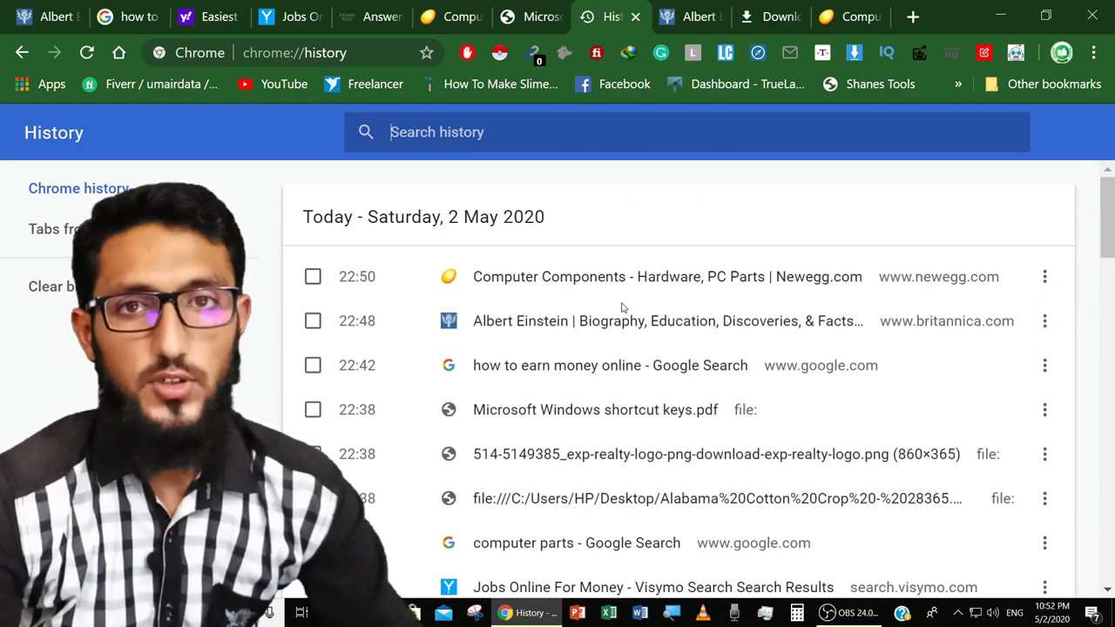
{"action": "key", "text": "ctrl+t"}
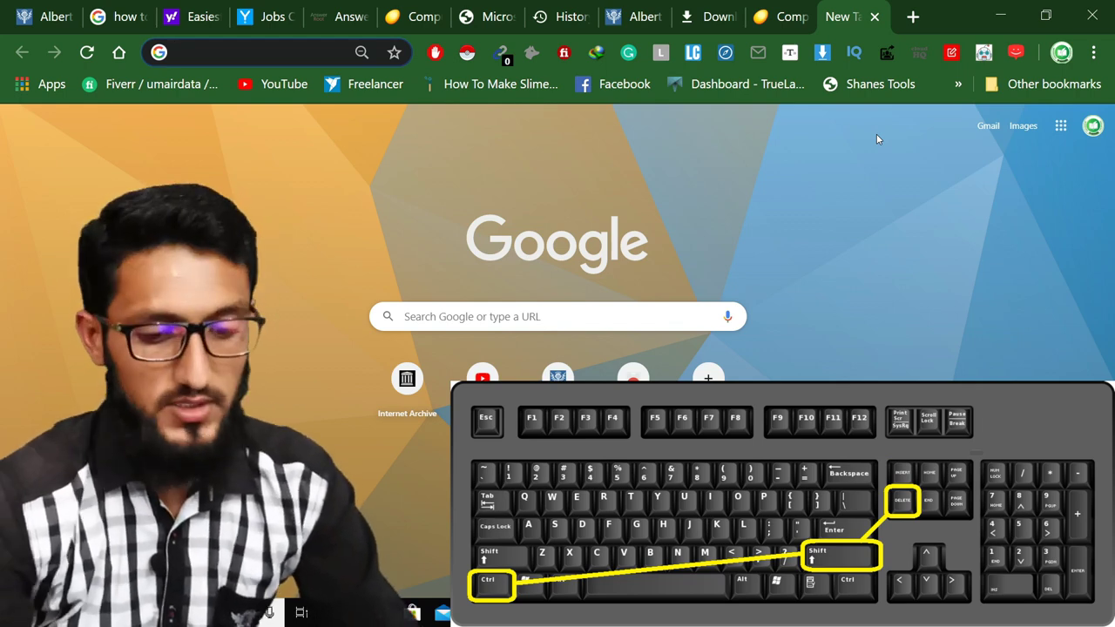
Step: Clear all-time history and cached files, confirm History is empty, then return to the Jobs tab
{"action": "key", "text": "ctrl+shift+Delete"}
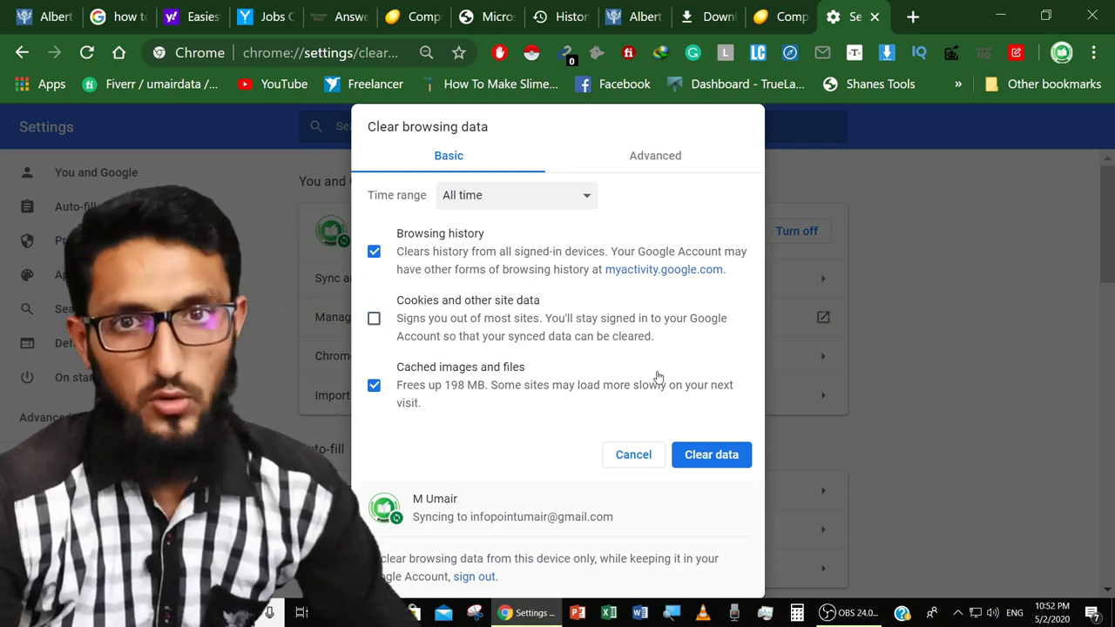
{"action": "left_click", "coordinate": [702, 456]}
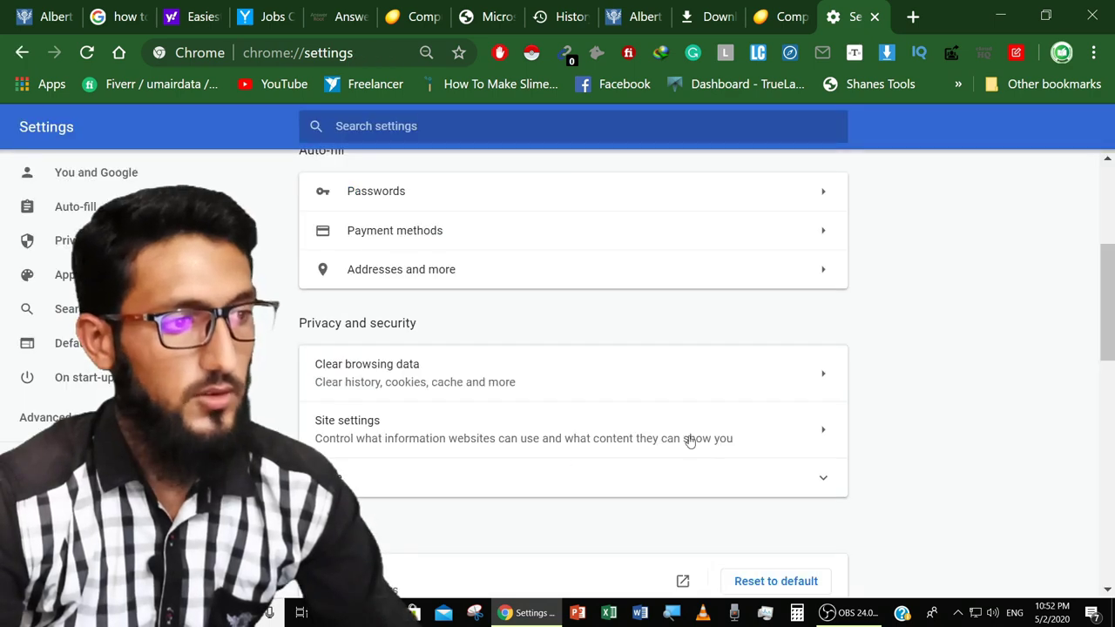
{"action": "scroll", "coordinate": [624, 348], "scroll_direction": "down", "scroll_amount": 5}
{"action": "scroll", "coordinate": [620, 305], "scroll_direction": "up", "scroll_amount": 8}
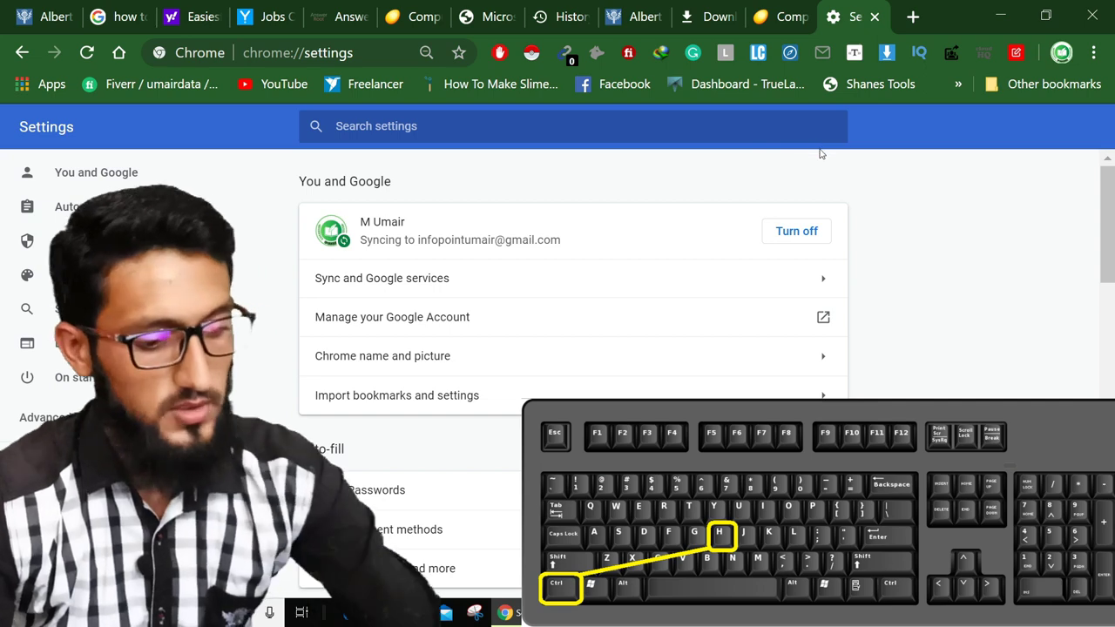
{"action": "key", "text": "ctrl+h"}
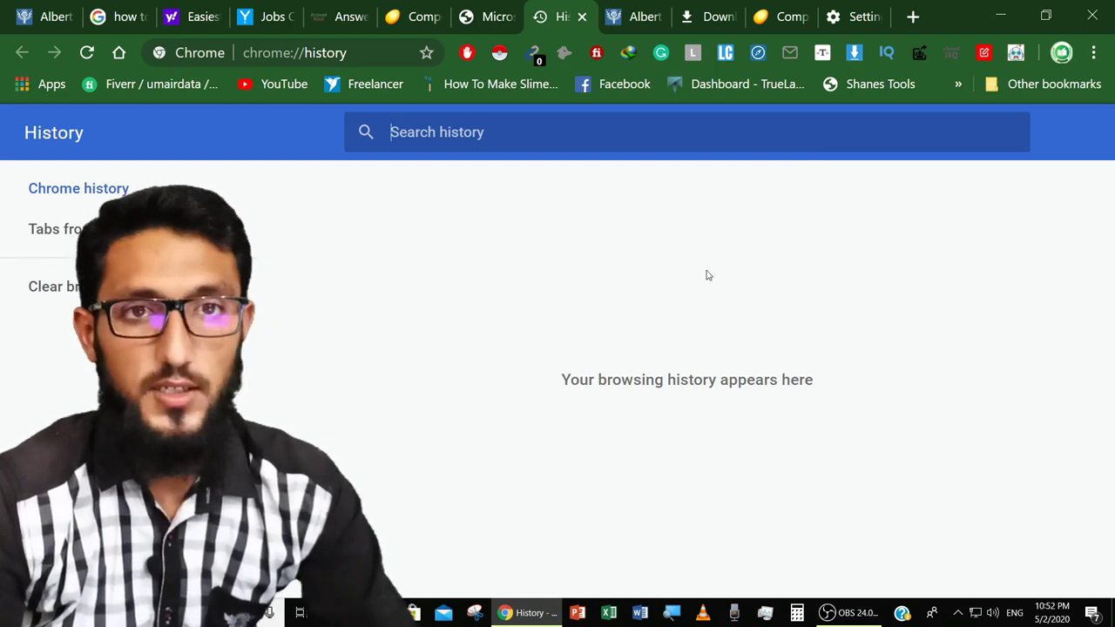
{"action": "key", "text": "ctrl+4"}
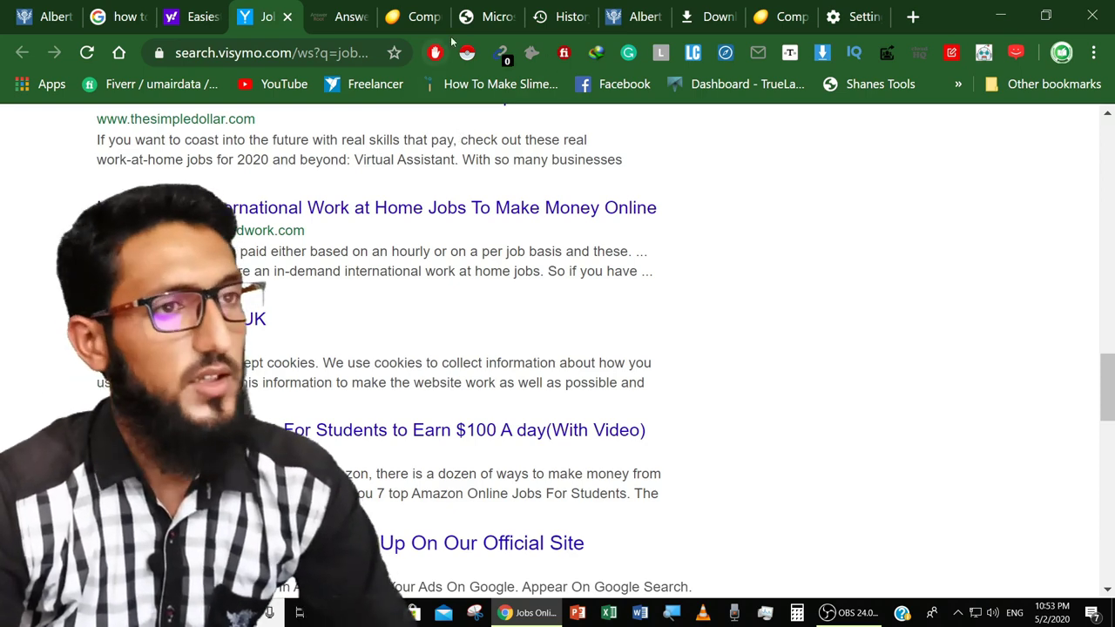
Step: Switch between the Settings and Jobs tabs, ending on the Settings tab via Ctrl+9
{"action": "left_click", "coordinate": [838, 17]}
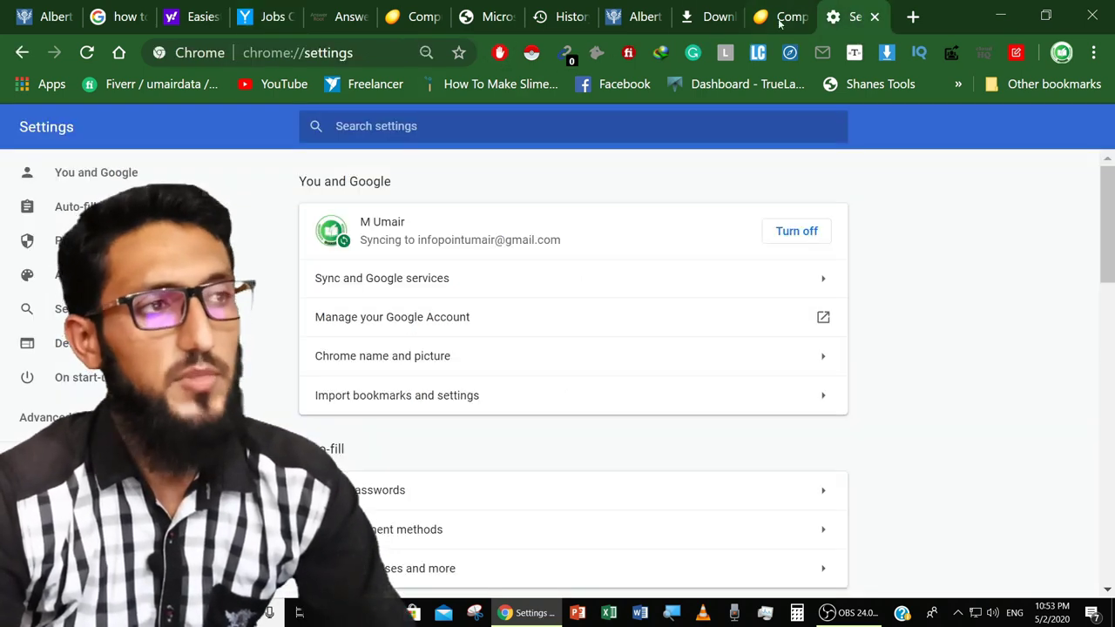
{"action": "left_click", "coordinate": [261, 18]}
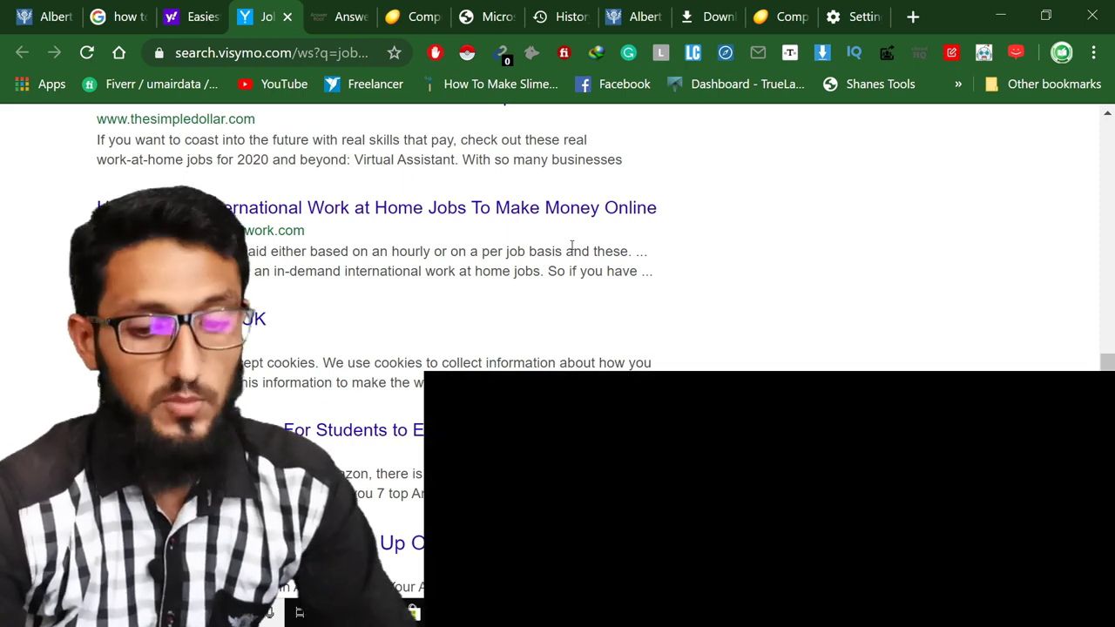
{"action": "key", "text": "ctrl+9"}
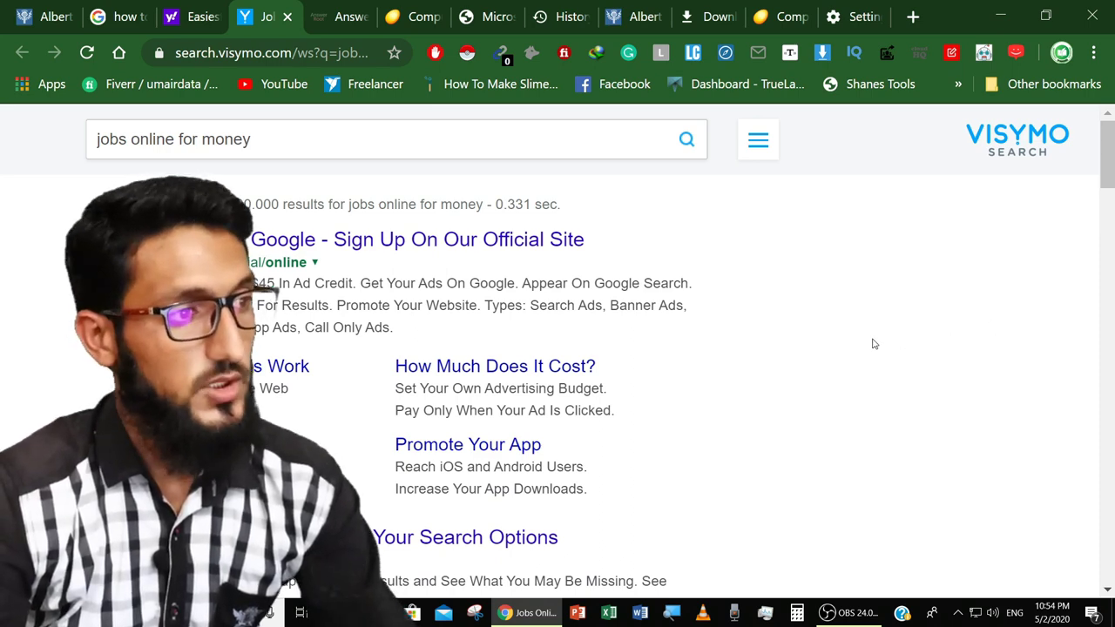
Step: Zoom the page in and out with Ctrl+scroll, restore 100%, then open a new tab
{"action": "scroll", "coordinate": [874, 344], "scroll_direction": "up", "scroll_amount": 3}
{"action": "scroll", "coordinate": [874, 344], "scroll_direction": "up", "scroll_amount": 3}
{"action": "scroll", "coordinate": [875, 344], "scroll_direction": "up", "scroll_amount": 3}
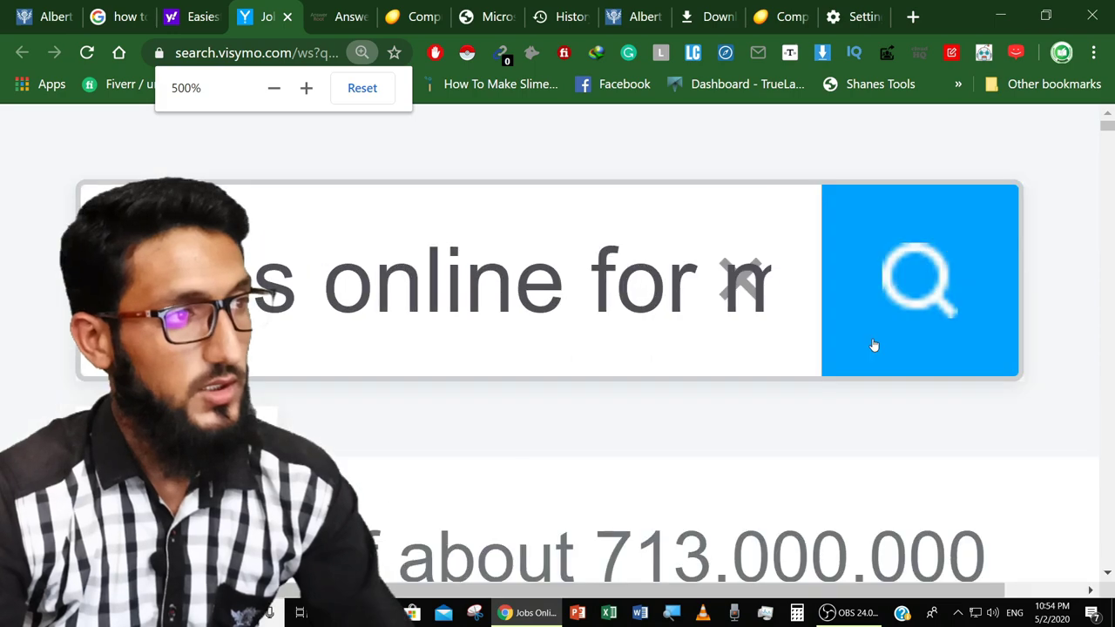
{"action": "scroll", "coordinate": [871, 343], "scroll_direction": "down", "scroll_amount": 2}
{"action": "scroll", "coordinate": [867, 342], "scroll_direction": "down", "scroll_amount": 3}
{"action": "scroll", "coordinate": [865, 342], "scroll_direction": "down", "scroll_amount": 5}
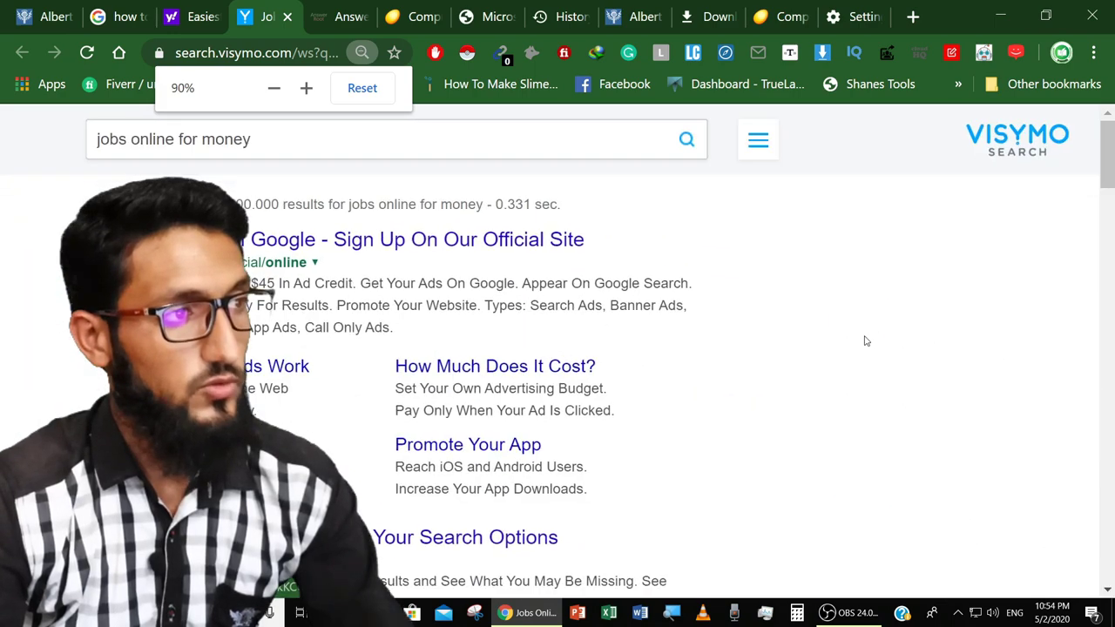
{"action": "scroll", "coordinate": [866, 341], "scroll_direction": "down", "scroll_amount": 2}
{"action": "scroll", "coordinate": [866, 340], "scroll_direction": "down", "scroll_amount": 4}
{"action": "scroll", "coordinate": [865, 340], "scroll_direction": "up", "scroll_amount": 3}
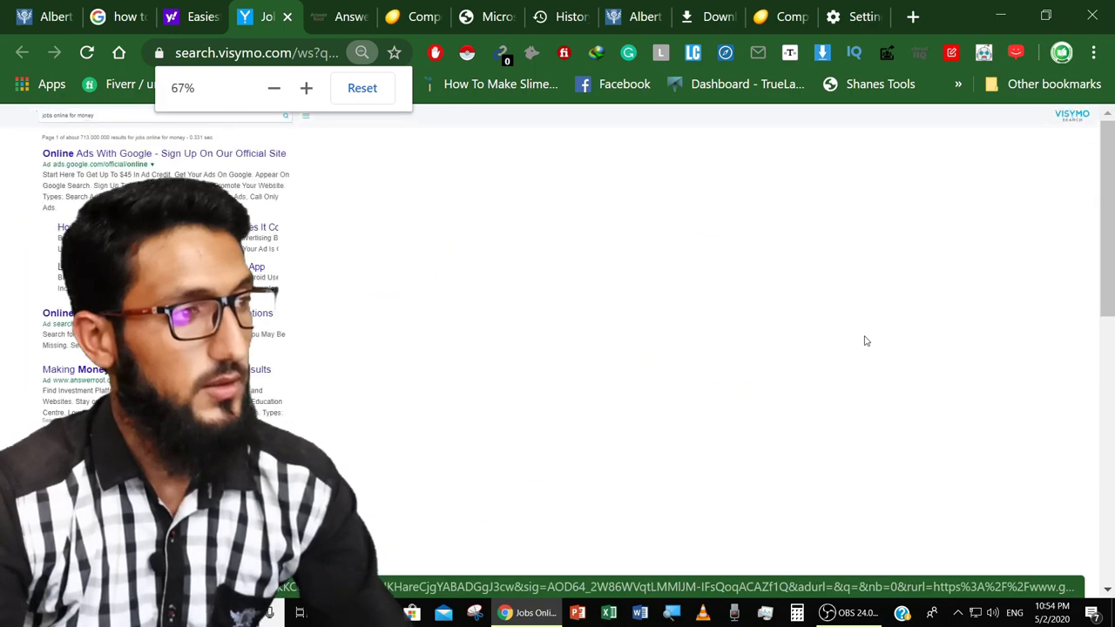
{"action": "scroll", "coordinate": [866, 340], "scroll_direction": "up", "scroll_amount": 2}
{"action": "scroll", "coordinate": [866, 341], "scroll_direction": "up", "scroll_amount": 2}
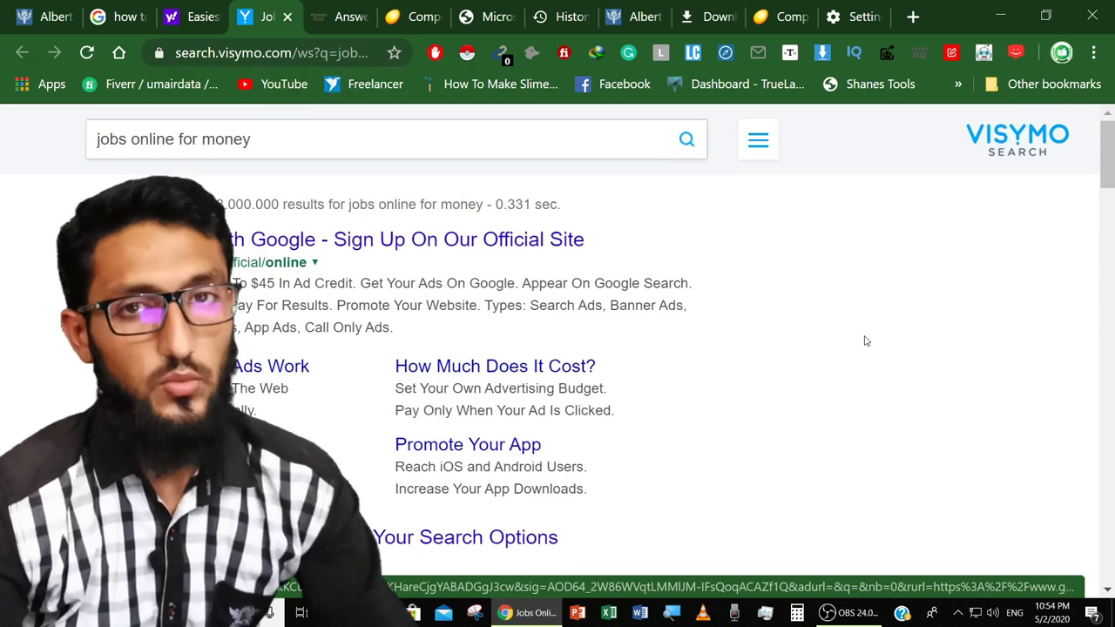
{"action": "scroll", "coordinate": [866, 340], "scroll_direction": "down", "scroll_amount": 5}
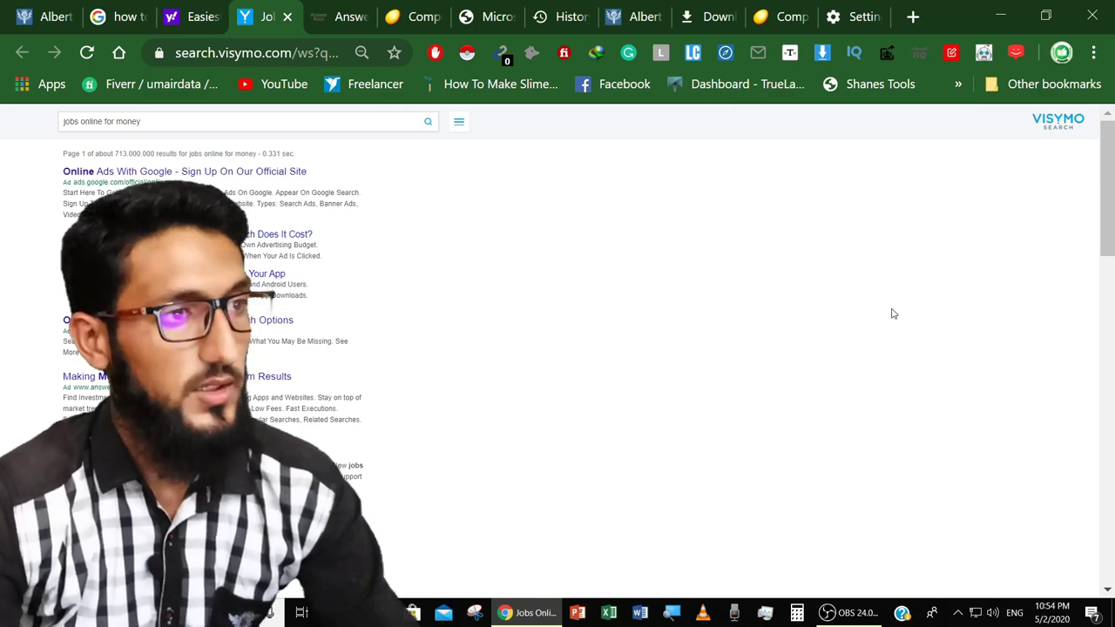
{"action": "scroll", "coordinate": [892, 314], "scroll_direction": "up", "scroll_amount": 5}
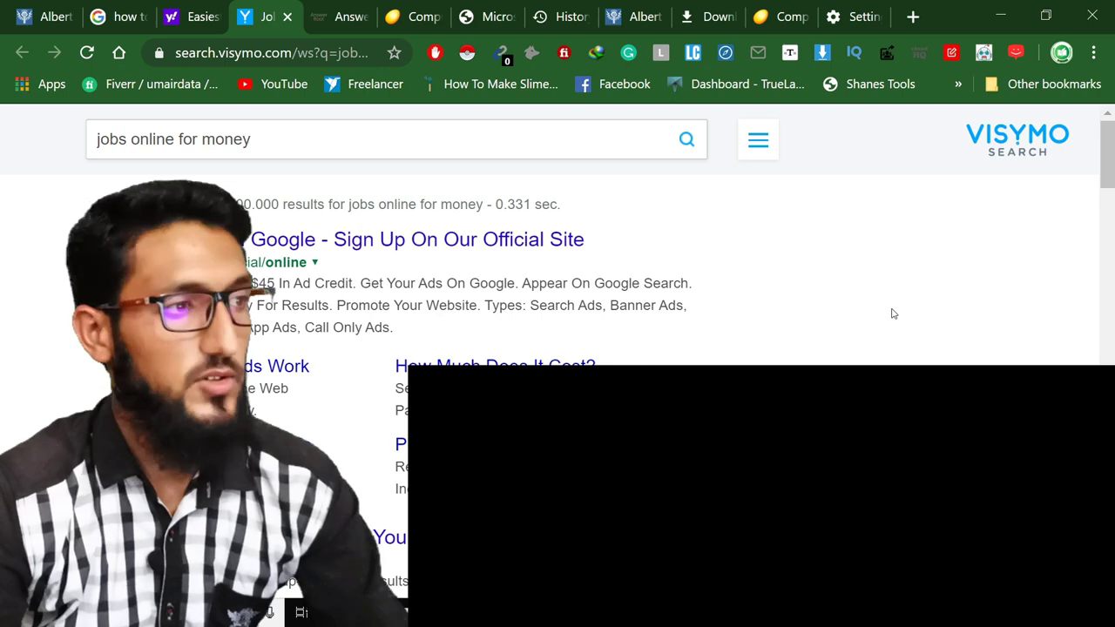
{"action": "key", "text": "ctrl+t"}
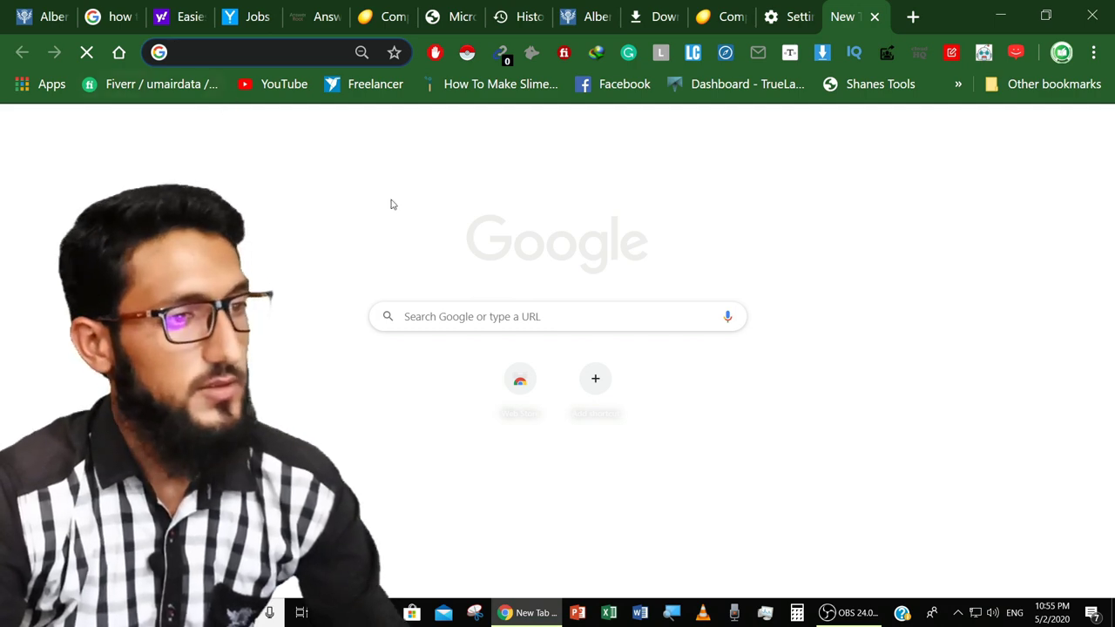
Step: Type 10*20= in the omnibox to see the instant answer 200, then switch to the Britannica tab
{"action": "left_click", "coordinate": [509, 318]}
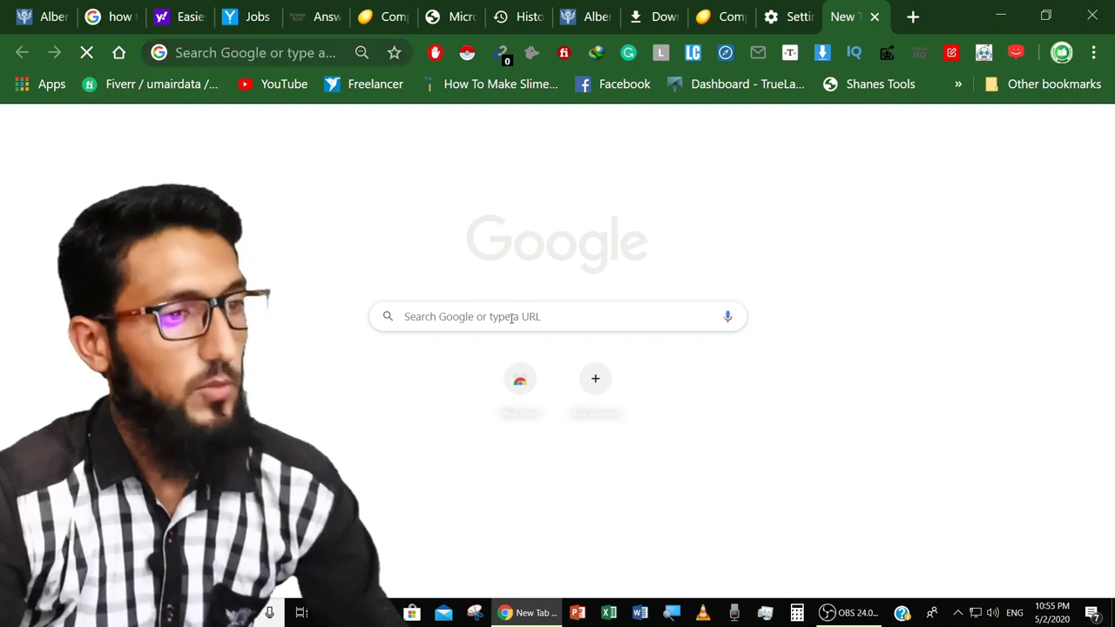
{"action": "left_click", "coordinate": [241, 54]}
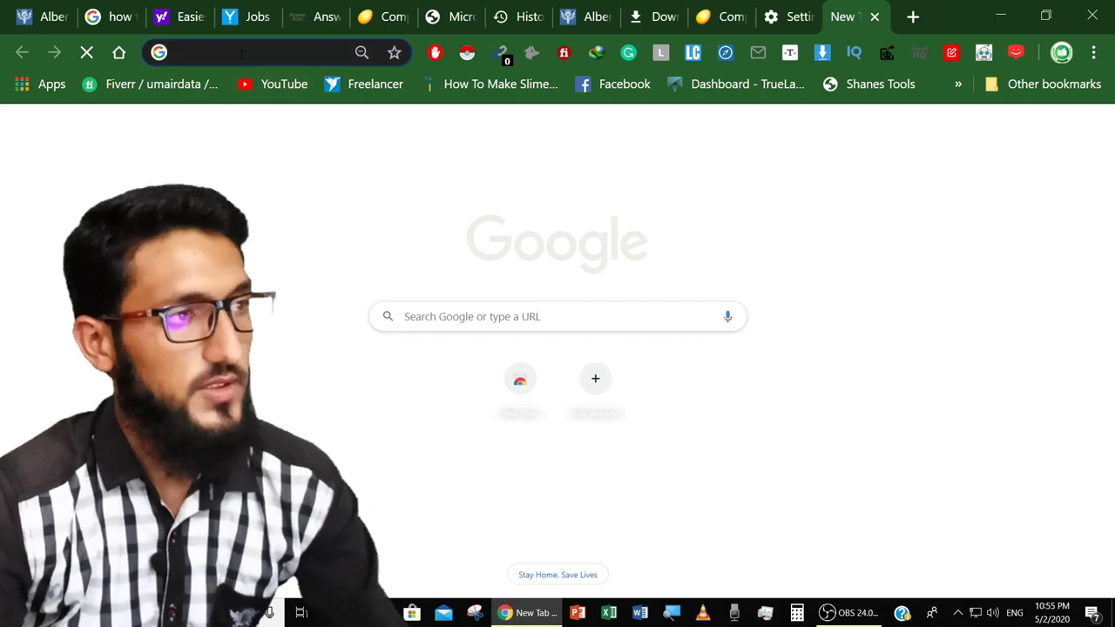
{"action": "type", "text": "1"}
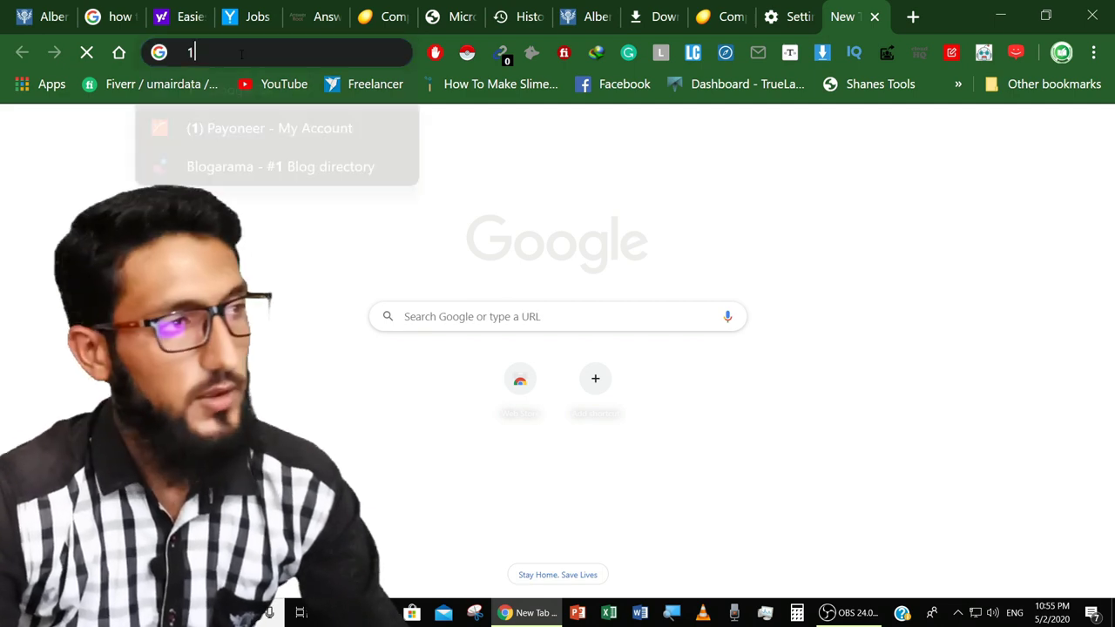
{"action": "type", "text": "0*2"}
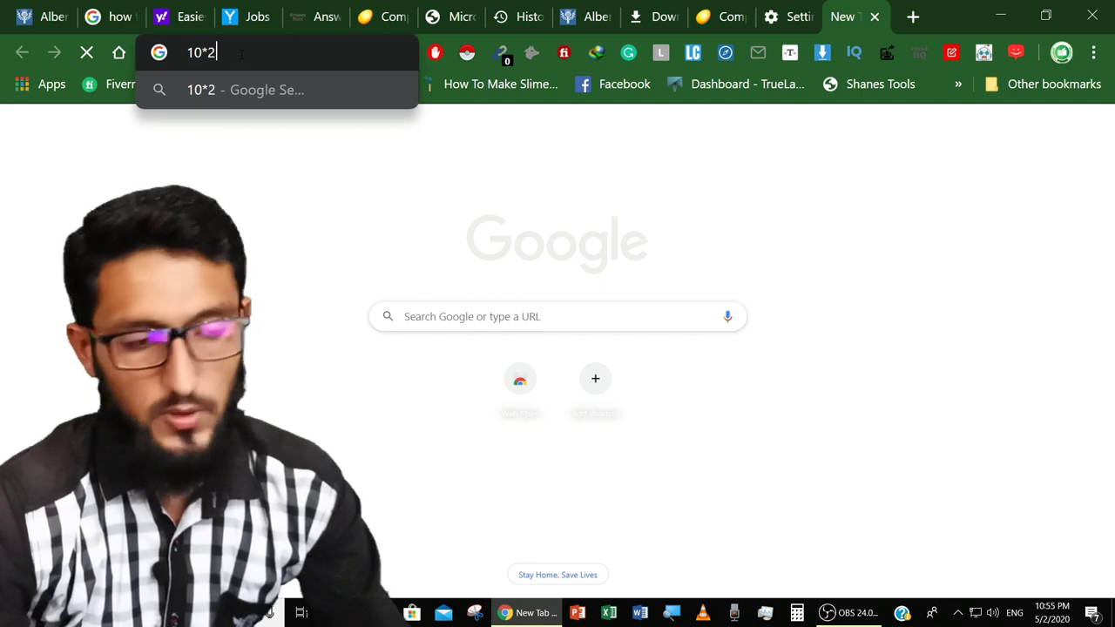
{"action": "type", "text": "0="}
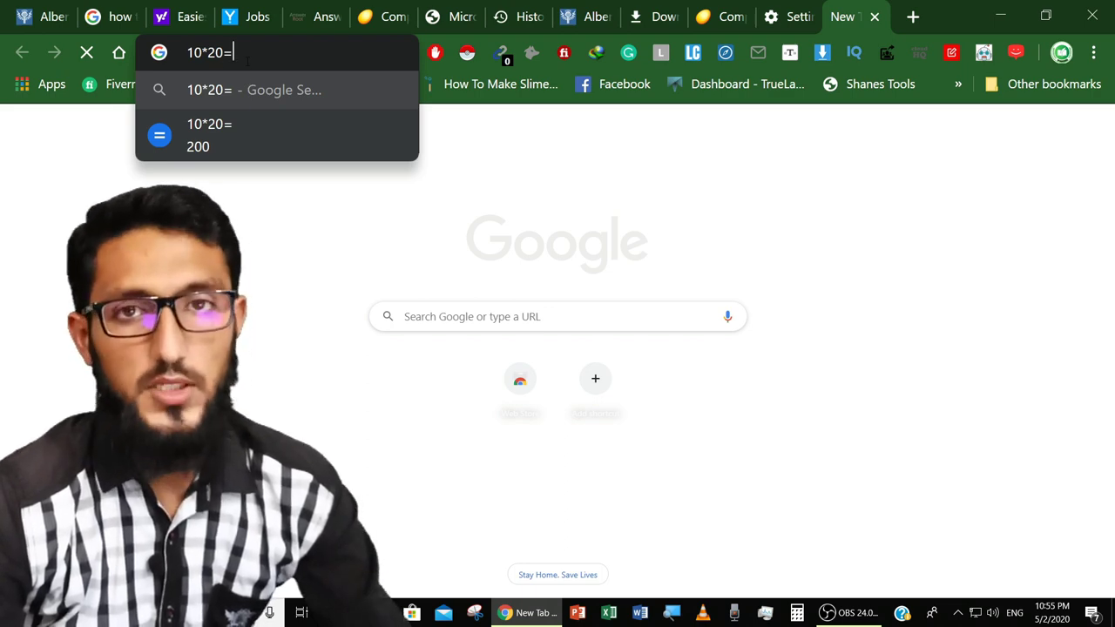
{"action": "left_click", "coordinate": [511, 157]}
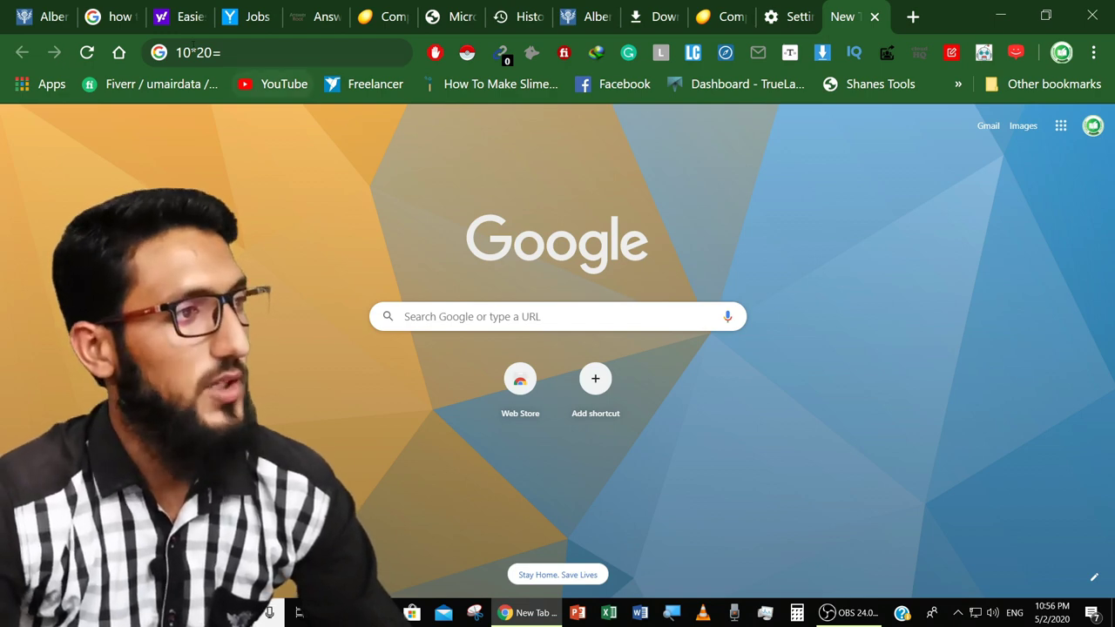
{"action": "left_click", "coordinate": [108, 22]}
{"action": "left_click", "coordinate": [44, 17]}
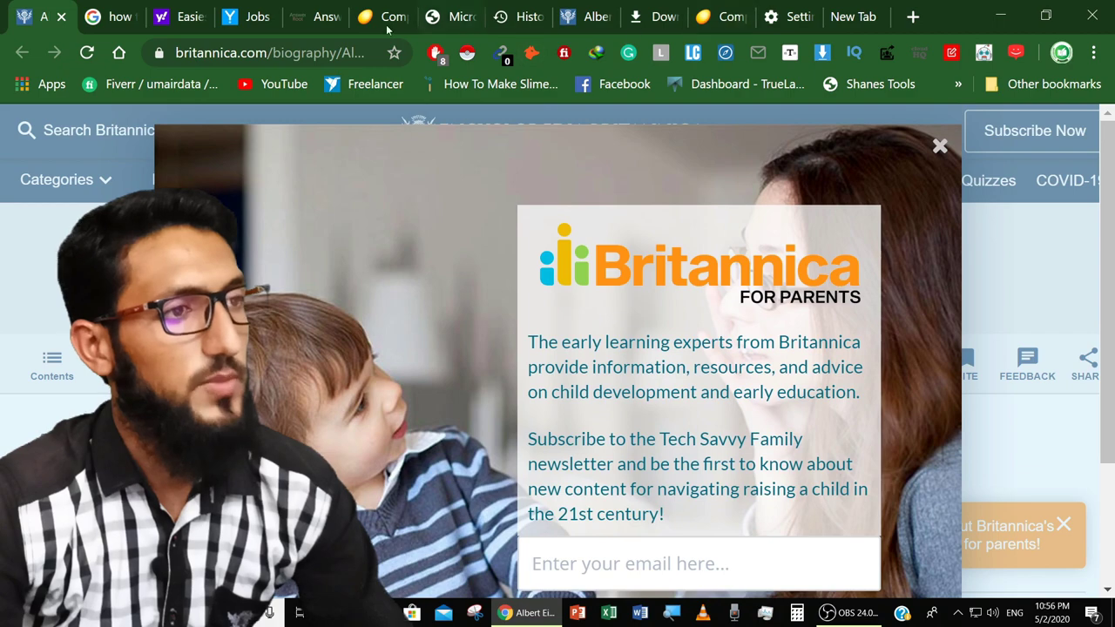
Step: View the Einstein article full screen with F11, close the Britannica for Parents popup, then exit full screen
{"action": "scroll", "coordinate": [804, 340], "scroll_direction": "down", "scroll_amount": 2}
{"action": "scroll", "coordinate": [804, 340], "scroll_direction": "up", "scroll_amount": 2}
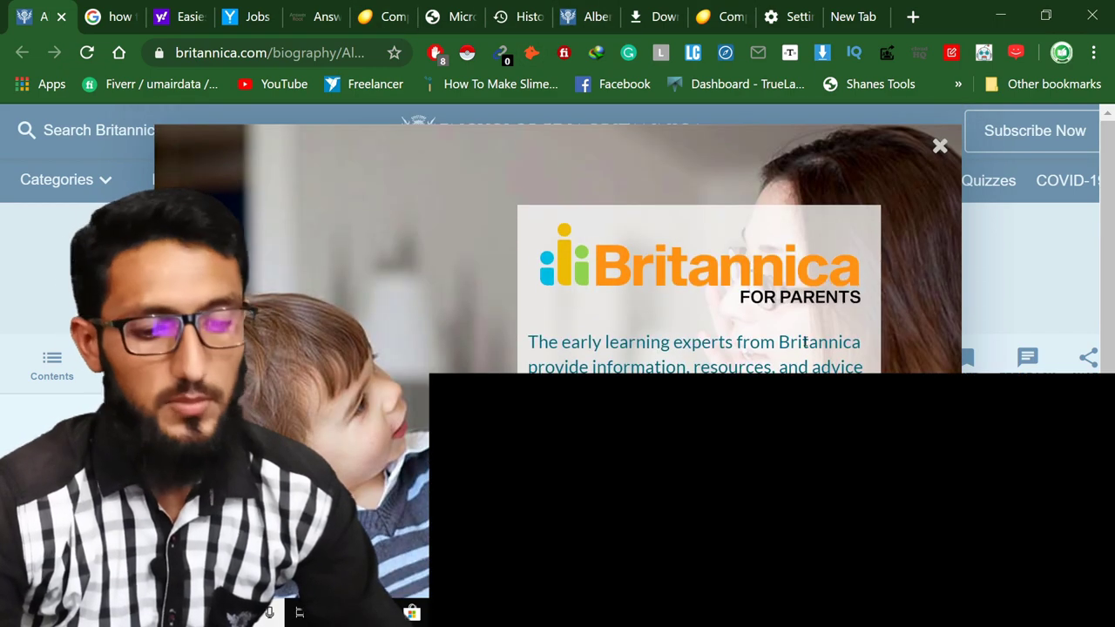
{"action": "key", "text": "F11"}
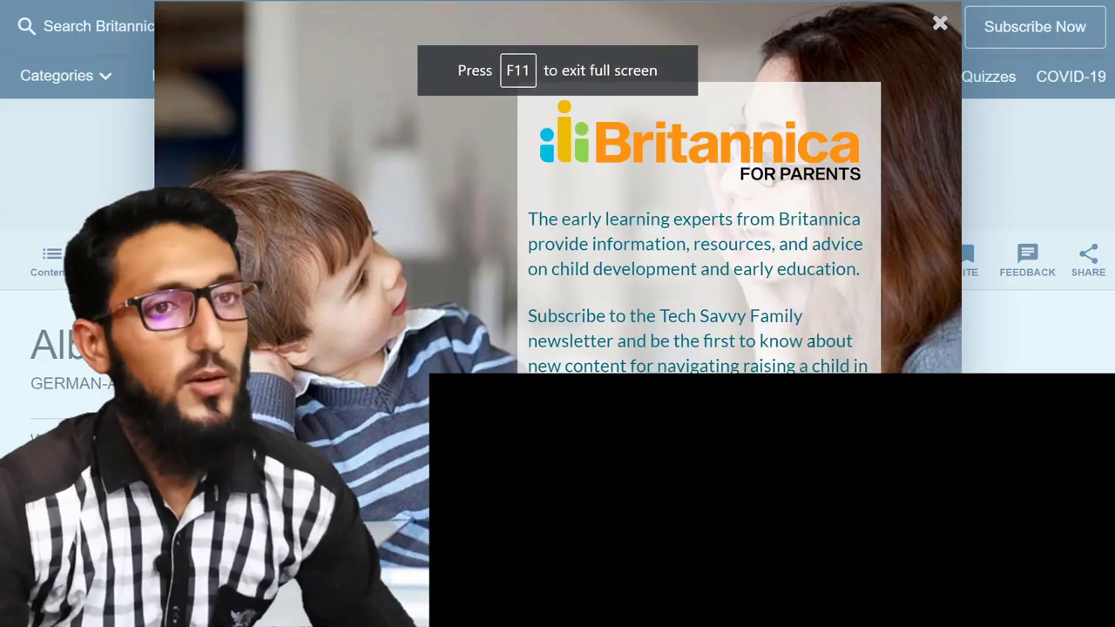
{"action": "left_click", "coordinate": [939, 24]}
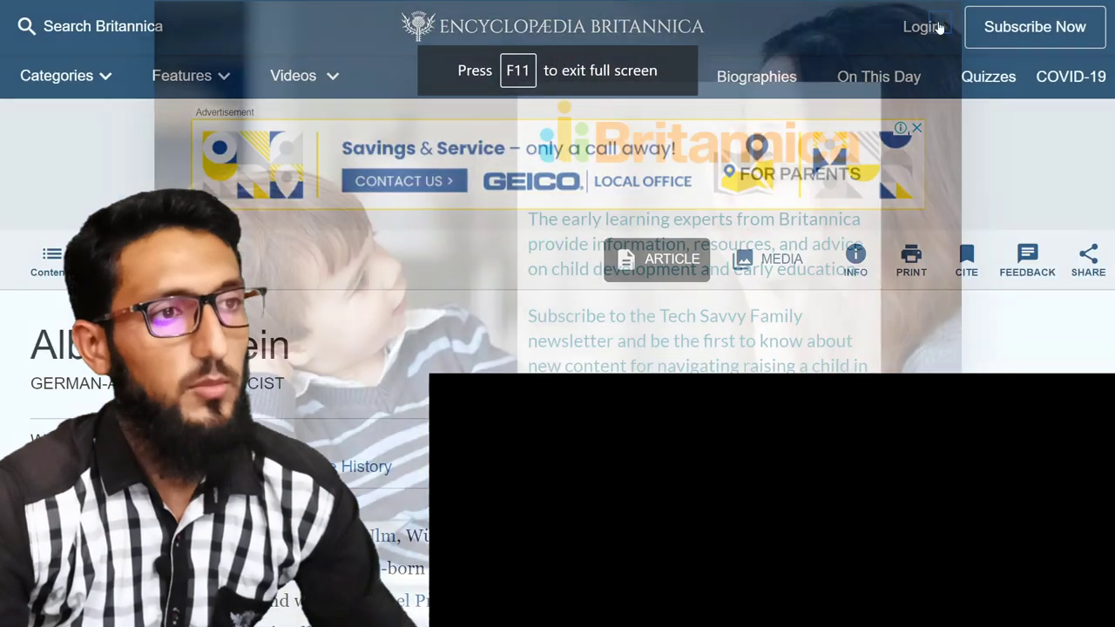
{"action": "scroll", "coordinate": [706, 149], "scroll_direction": "down", "scroll_amount": 3}
{"action": "scroll", "coordinate": [707, 149], "scroll_direction": "down", "scroll_amount": 5}
{"action": "scroll", "coordinate": [705, 144], "scroll_direction": "down", "scroll_amount": 3}
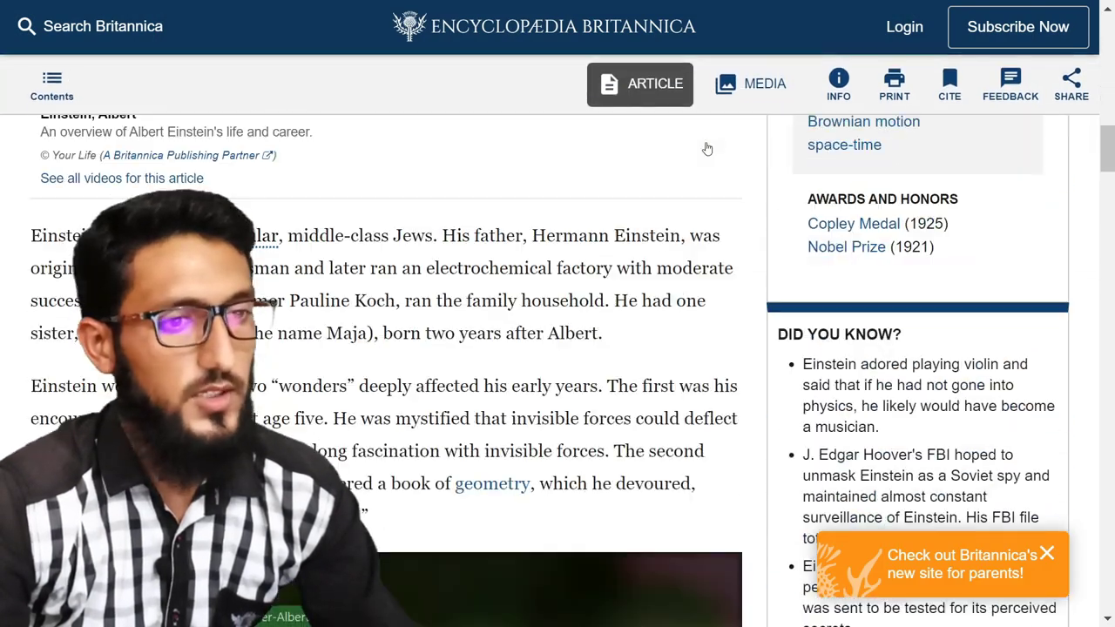
{"action": "scroll", "coordinate": [844, 319], "scroll_direction": "up", "scroll_amount": 10}
{"action": "scroll", "coordinate": [847, 321], "scroll_direction": "up", "scroll_amount": 5}
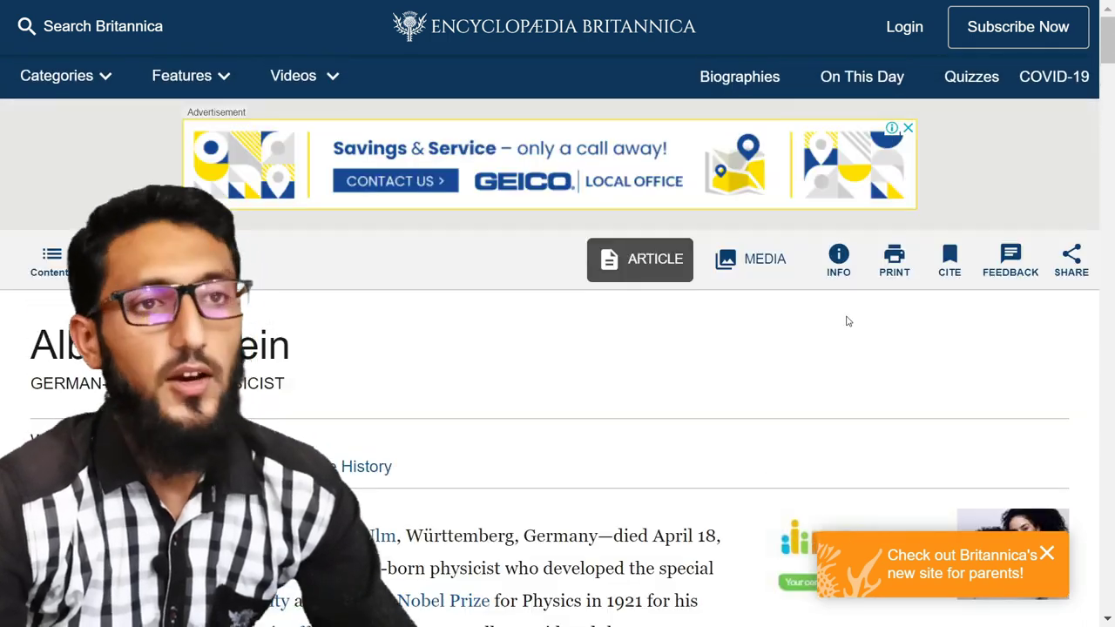
{"action": "key", "text": "F11"}
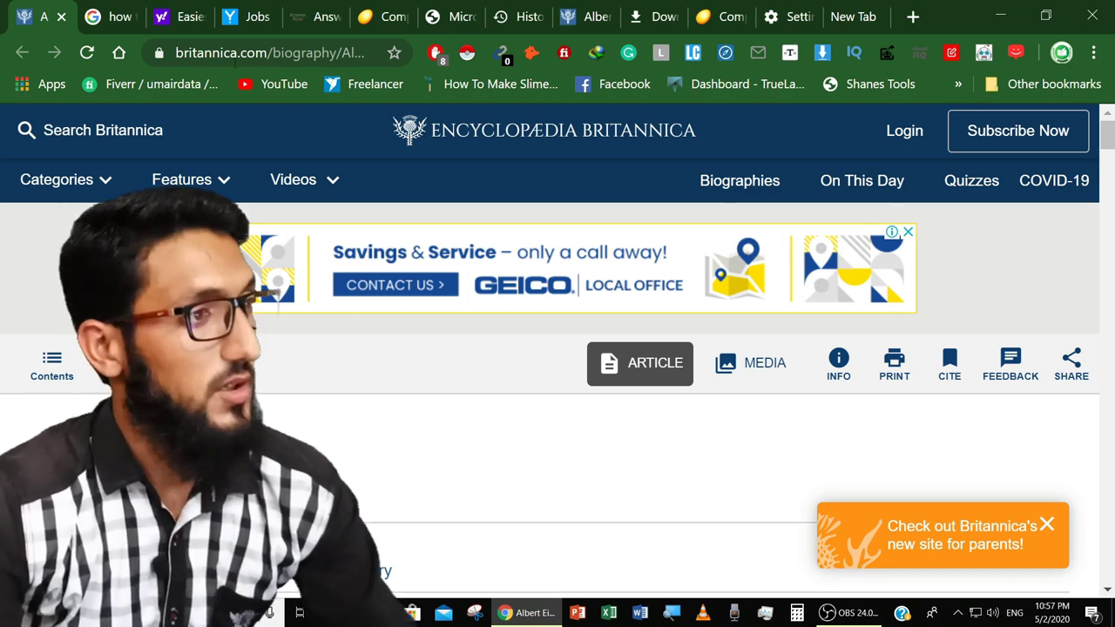
{"action": "scroll", "coordinate": [377, 242], "scroll_direction": "down", "scroll_amount": 5}
{"action": "scroll", "coordinate": [393, 254], "scroll_direction": "down", "scroll_amount": 5}
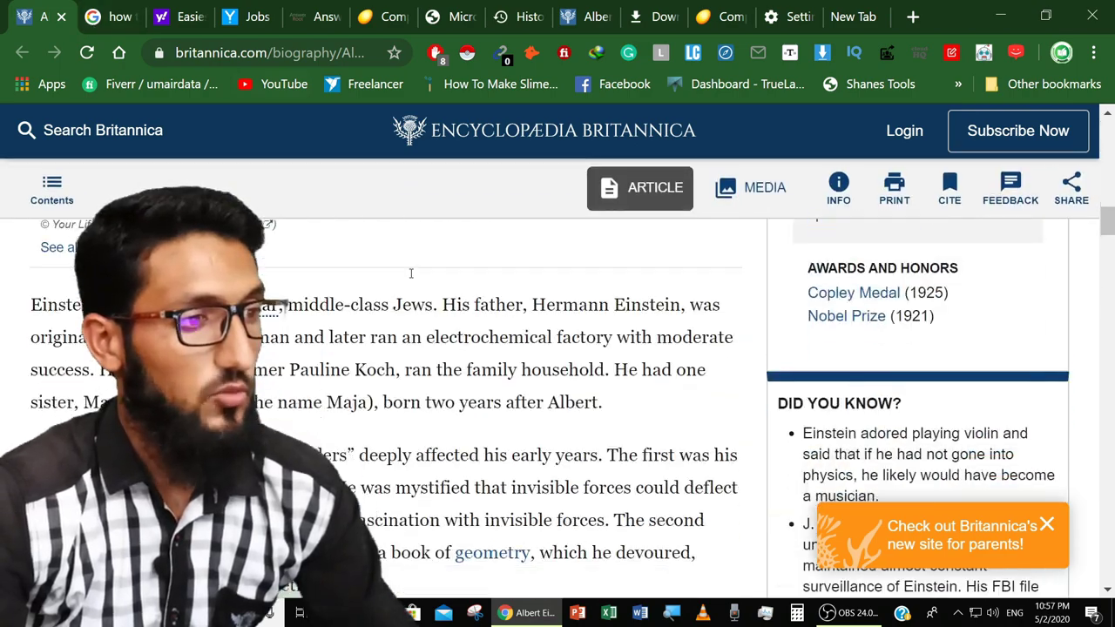
{"action": "scroll", "coordinate": [410, 270], "scroll_direction": "down", "scroll_amount": 4}
{"action": "scroll", "coordinate": [419, 279], "scroll_direction": "down", "scroll_amount": 3}
{"action": "scroll", "coordinate": [415, 277], "scroll_direction": "down", "scroll_amount": 5}
{"action": "scroll", "coordinate": [415, 277], "scroll_direction": "down", "scroll_amount": 5}
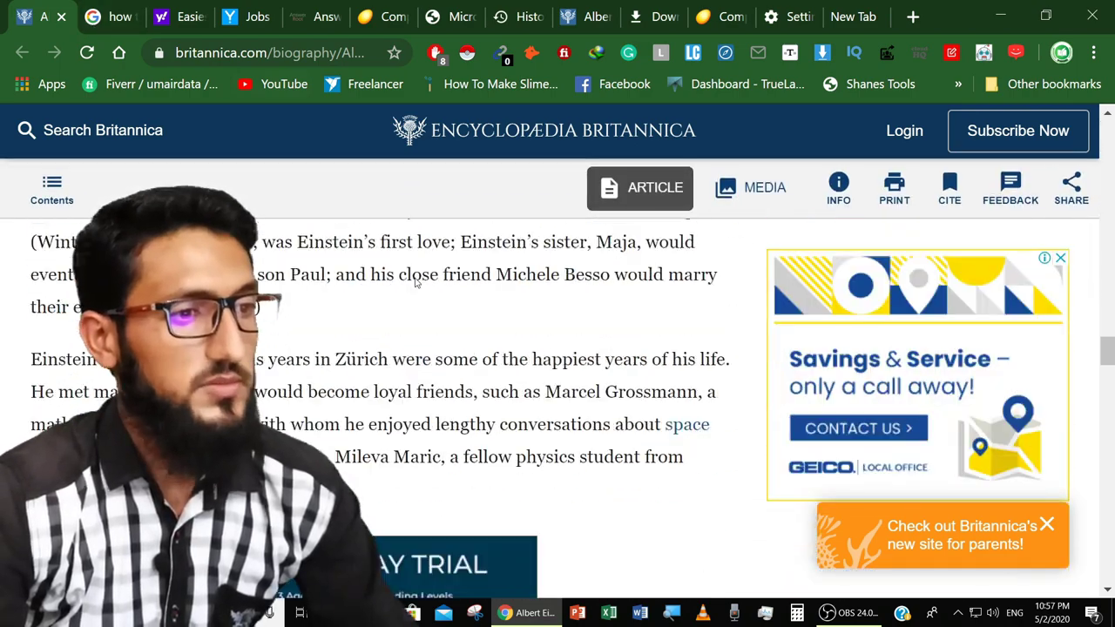
{"action": "scroll", "coordinate": [416, 276], "scroll_direction": "down", "scroll_amount": 3}
{"action": "scroll", "coordinate": [415, 275], "scroll_direction": "down", "scroll_amount": 5}
{"action": "scroll", "coordinate": [416, 276], "scroll_direction": "down", "scroll_amount": 5}
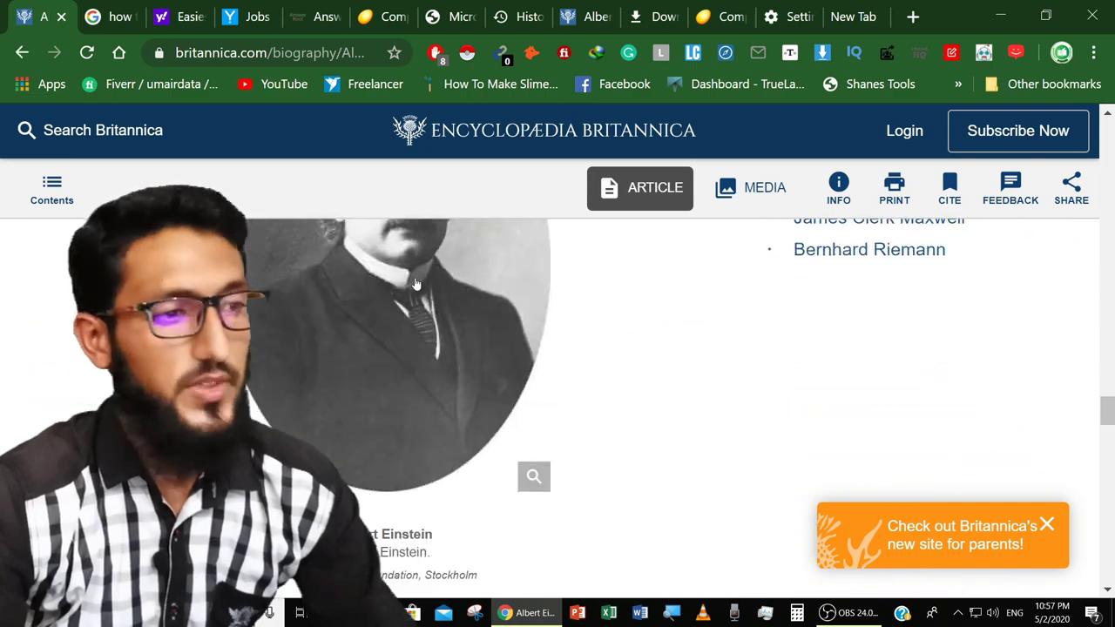
{"action": "scroll", "coordinate": [416, 277], "scroll_direction": "down", "scroll_amount": 2}
{"action": "scroll", "coordinate": [419, 278], "scroll_direction": "down", "scroll_amount": 4}
{"action": "scroll", "coordinate": [422, 282], "scroll_direction": "down", "scroll_amount": 5}
{"action": "scroll", "coordinate": [421, 282], "scroll_direction": "down", "scroll_amount": 3}
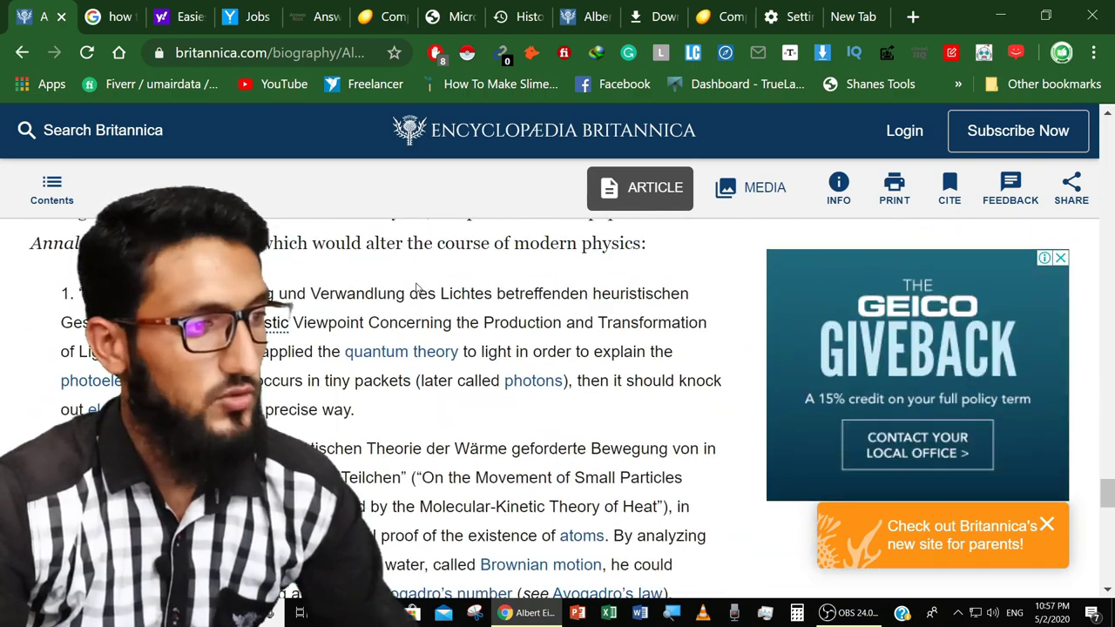
{"action": "scroll", "coordinate": [421, 286], "scroll_direction": "up", "scroll_amount": 4}
{"action": "scroll", "coordinate": [423, 292], "scroll_direction": "up", "scroll_amount": 5}
{"action": "scroll", "coordinate": [423, 297], "scroll_direction": "up", "scroll_amount": 4}
{"action": "scroll", "coordinate": [423, 297], "scroll_direction": "up", "scroll_amount": 5}
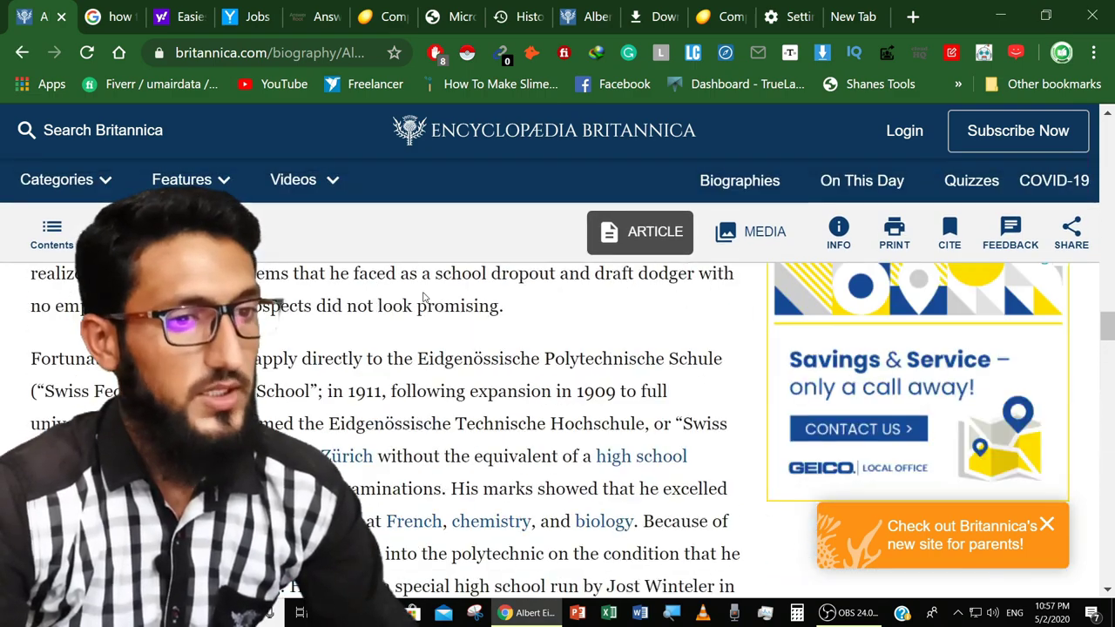
{"action": "scroll", "coordinate": [424, 296], "scroll_direction": "up", "scroll_amount": 5}
{"action": "scroll", "coordinate": [424, 295], "scroll_direction": "up", "scroll_amount": 4}
{"action": "scroll", "coordinate": [424, 293], "scroll_direction": "up", "scroll_amount": 3}
{"action": "scroll", "coordinate": [424, 293], "scroll_direction": "up", "scroll_amount": 2}
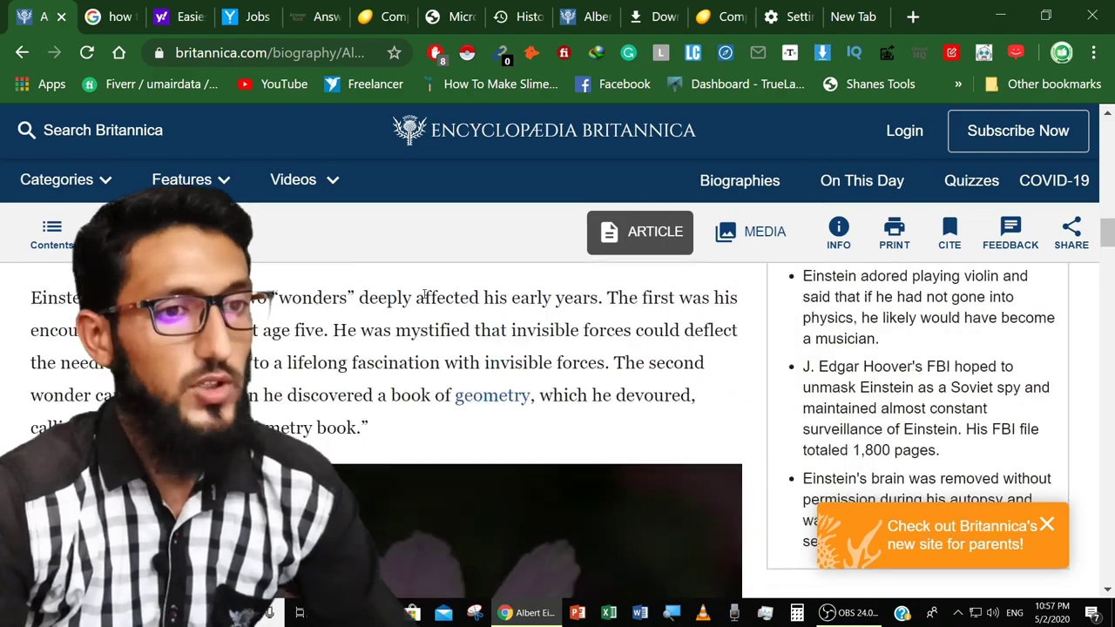
{"action": "scroll", "coordinate": [424, 296], "scroll_direction": "up", "scroll_amount": 3}
{"action": "scroll", "coordinate": [432, 322], "scroll_direction": "up", "scroll_amount": 5}
{"action": "scroll", "coordinate": [443, 353], "scroll_direction": "up", "scroll_amount": 5}
{"action": "scroll", "coordinate": [442, 353], "scroll_direction": "up", "scroll_amount": 4}
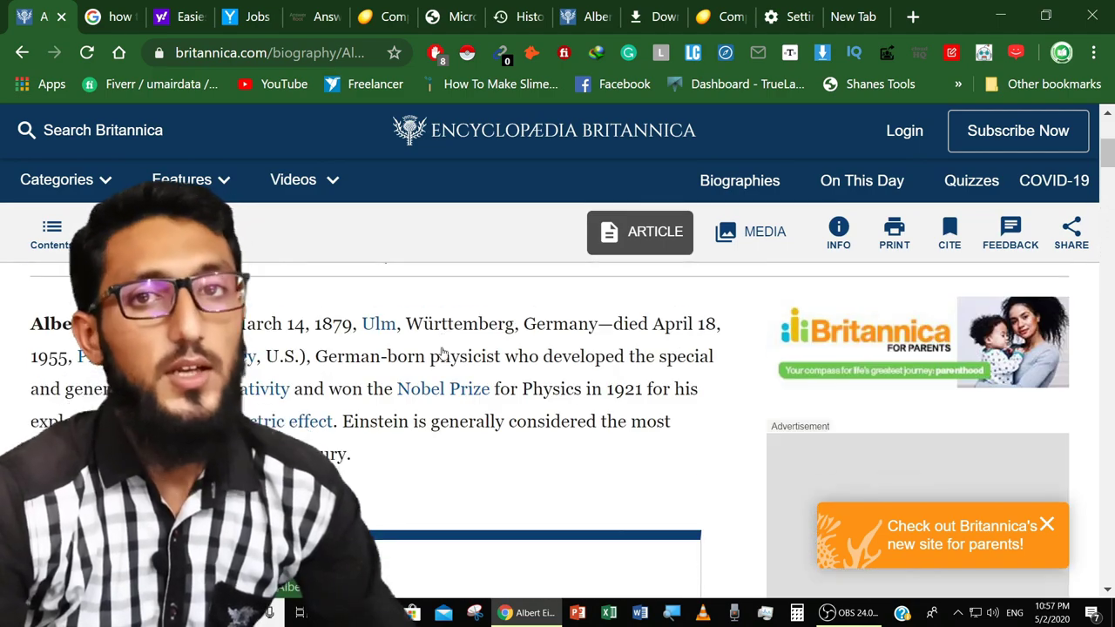
{"action": "scroll", "coordinate": [443, 350], "scroll_direction": "up", "scroll_amount": 1}
{"action": "scroll", "coordinate": [441, 348], "scroll_direction": "up", "scroll_amount": 3}
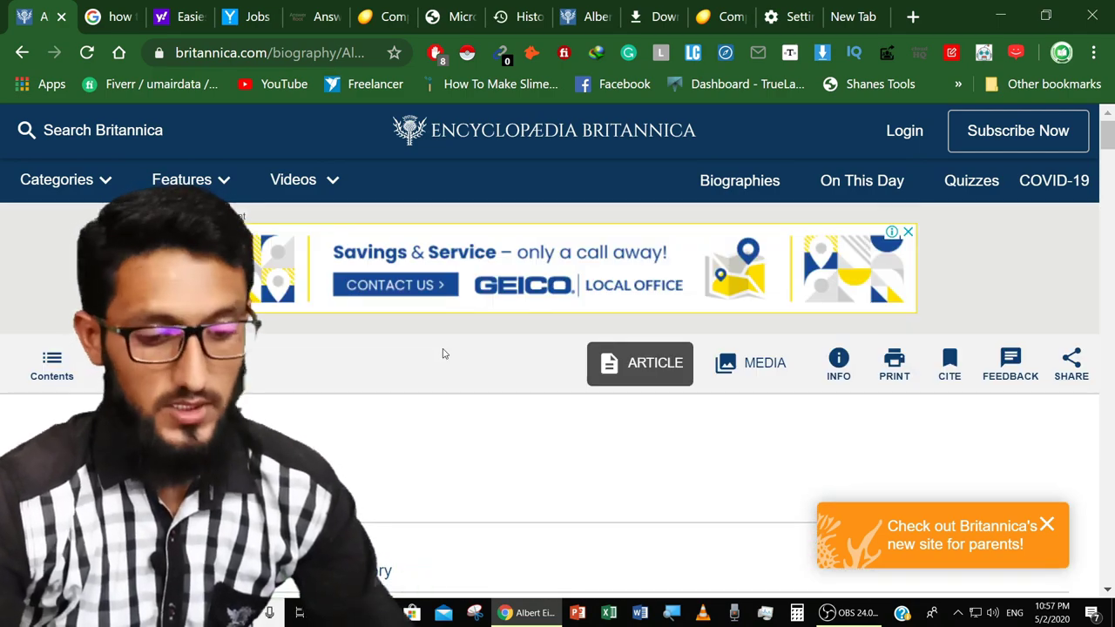
Step: Open print preview for the Einstein article and look through its 12 pages
{"action": "key", "text": "ctrl+p"}
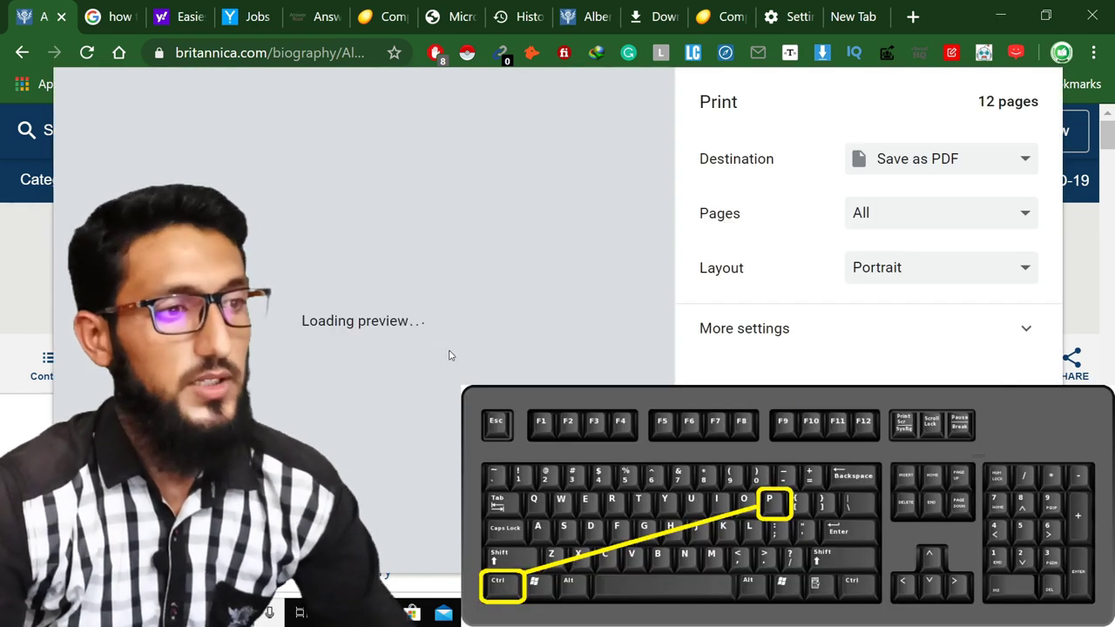
{"action": "scroll", "coordinate": [477, 283], "scroll_direction": "down", "scroll_amount": 5}
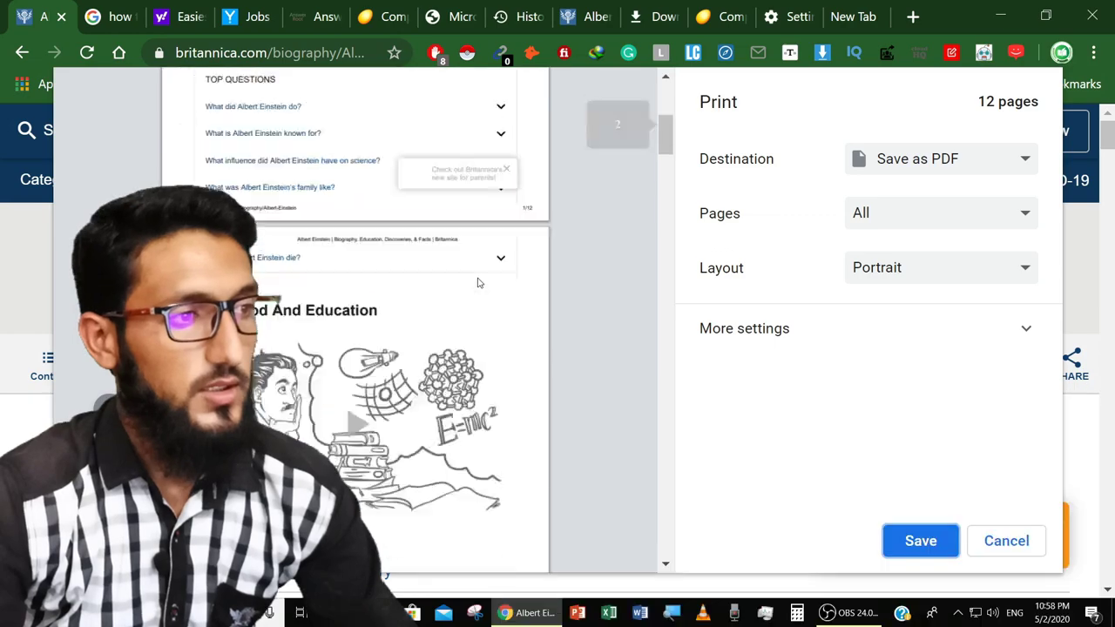
{"action": "scroll", "coordinate": [478, 282], "scroll_direction": "down", "scroll_amount": 4}
{"action": "scroll", "coordinate": [477, 282], "scroll_direction": "down", "scroll_amount": 4}
{"action": "scroll", "coordinate": [478, 282], "scroll_direction": "down", "scroll_amount": 5}
{"action": "scroll", "coordinate": [480, 286], "scroll_direction": "down", "scroll_amount": 5}
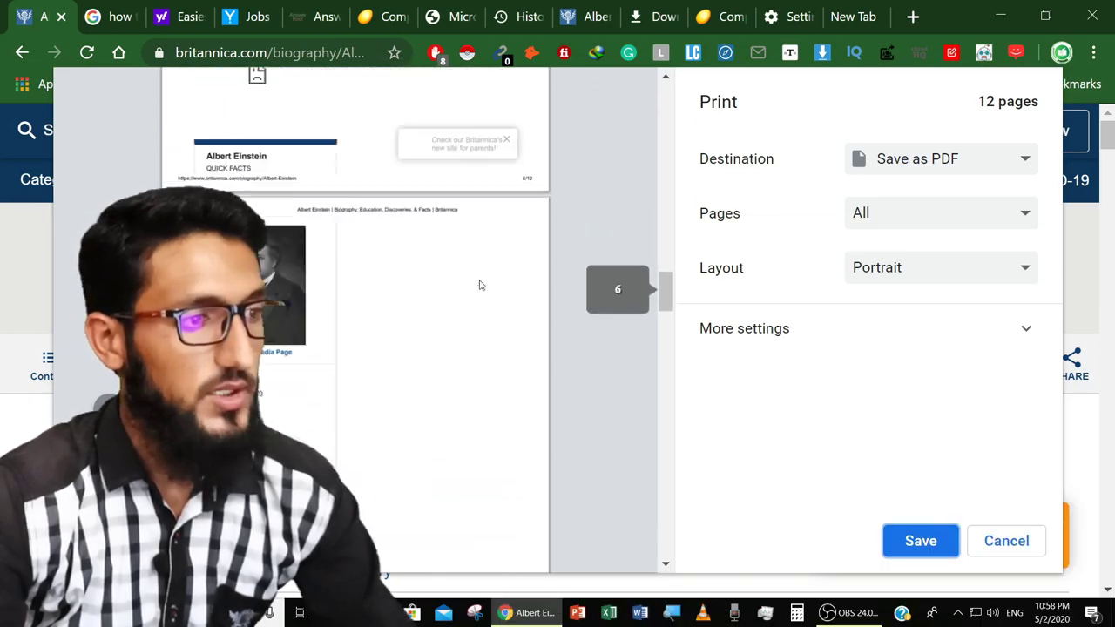
{"action": "scroll", "coordinate": [480, 286], "scroll_direction": "down", "scroll_amount": 5}
{"action": "scroll", "coordinate": [485, 291], "scroll_direction": "down", "scroll_amount": 4}
{"action": "scroll", "coordinate": [486, 293], "scroll_direction": "down", "scroll_amount": 5}
{"action": "scroll", "coordinate": [488, 293], "scroll_direction": "up", "scroll_amount": 5}
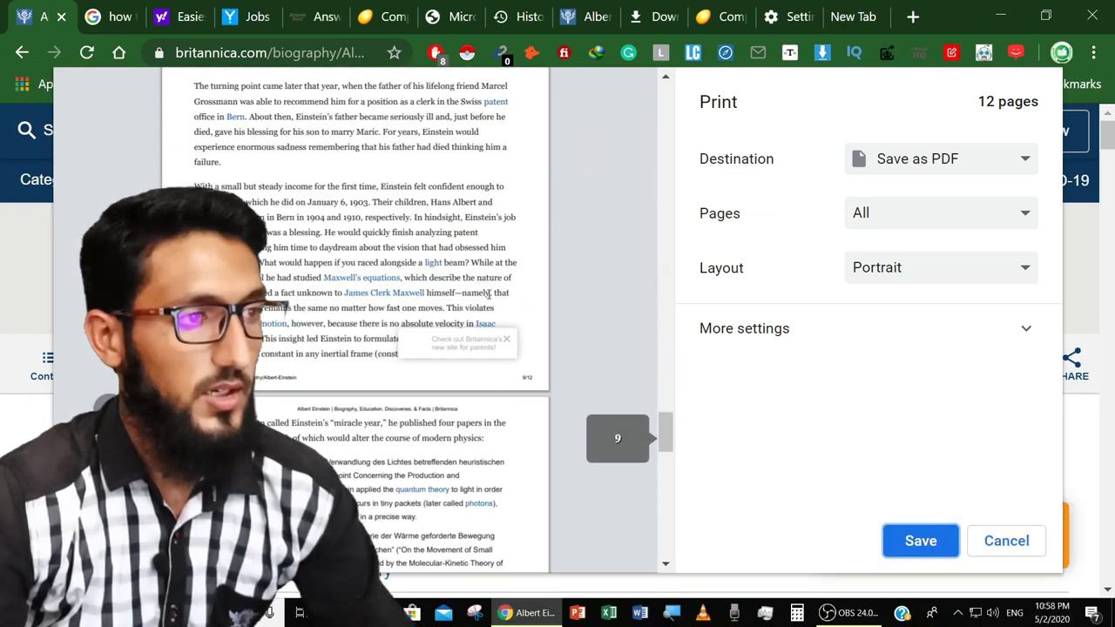
{"action": "scroll", "coordinate": [488, 293], "scroll_direction": "up", "scroll_amount": 5}
{"action": "scroll", "coordinate": [489, 295], "scroll_direction": "up", "scroll_amount": 5}
{"action": "scroll", "coordinate": [489, 295], "scroll_direction": "up", "scroll_amount": 5}
{"action": "scroll", "coordinate": [566, 279], "scroll_direction": "up", "scroll_amount": 5}
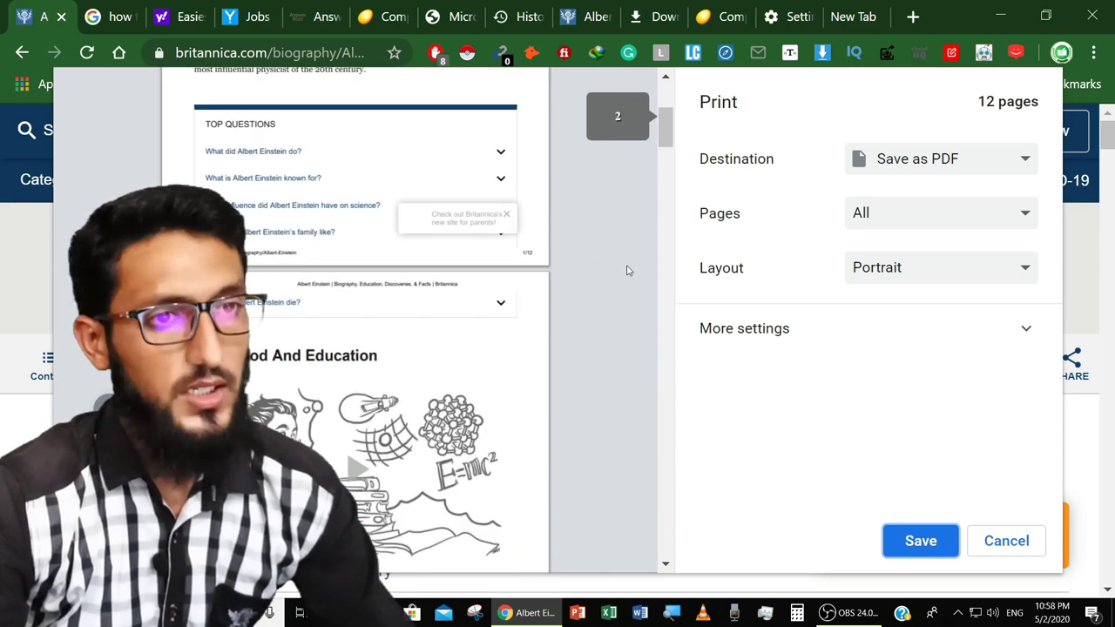
Step: Keep Save as PDF as the destination and set Pages to Customised
{"action": "left_click", "coordinate": [1000, 169]}
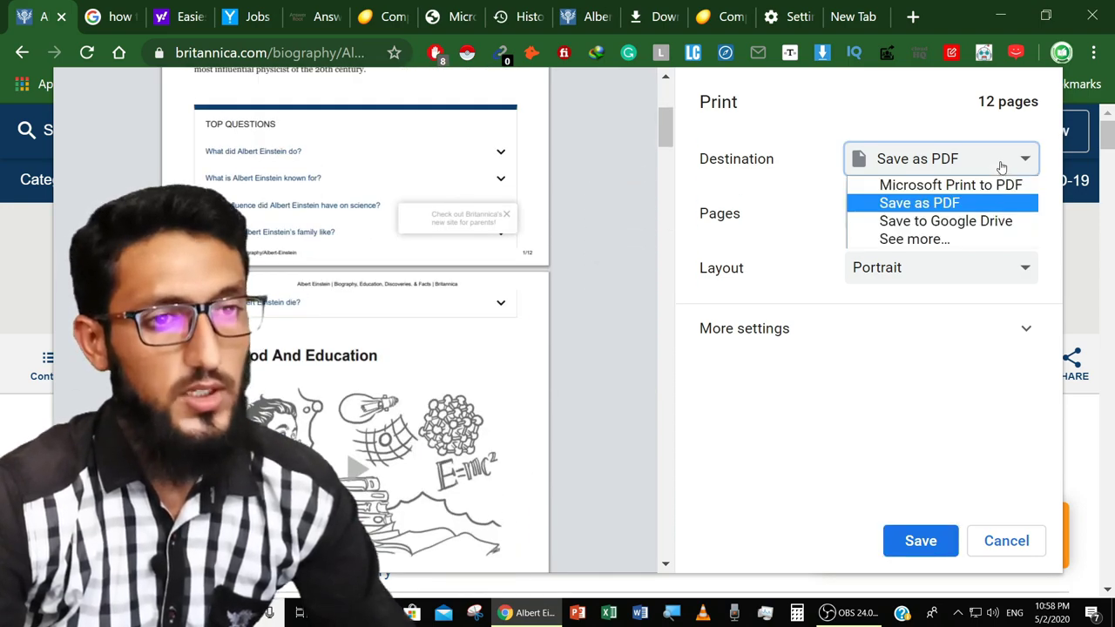
{"action": "left_click", "coordinate": [1000, 167]}
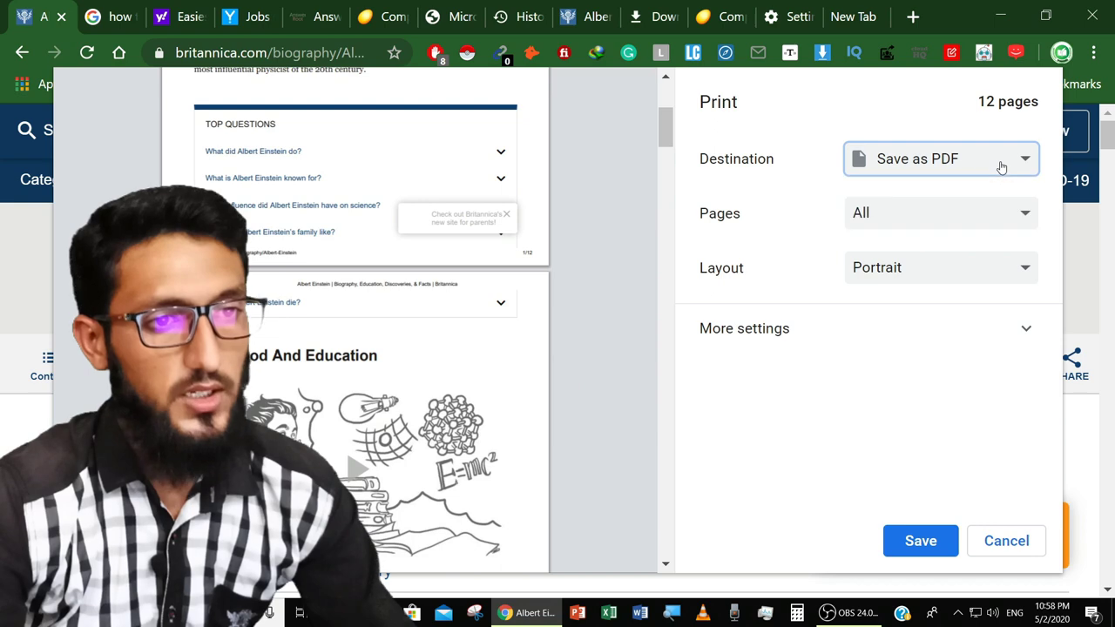
{"action": "left_click", "coordinate": [998, 214]}
{"action": "left_click", "coordinate": [965, 256]}
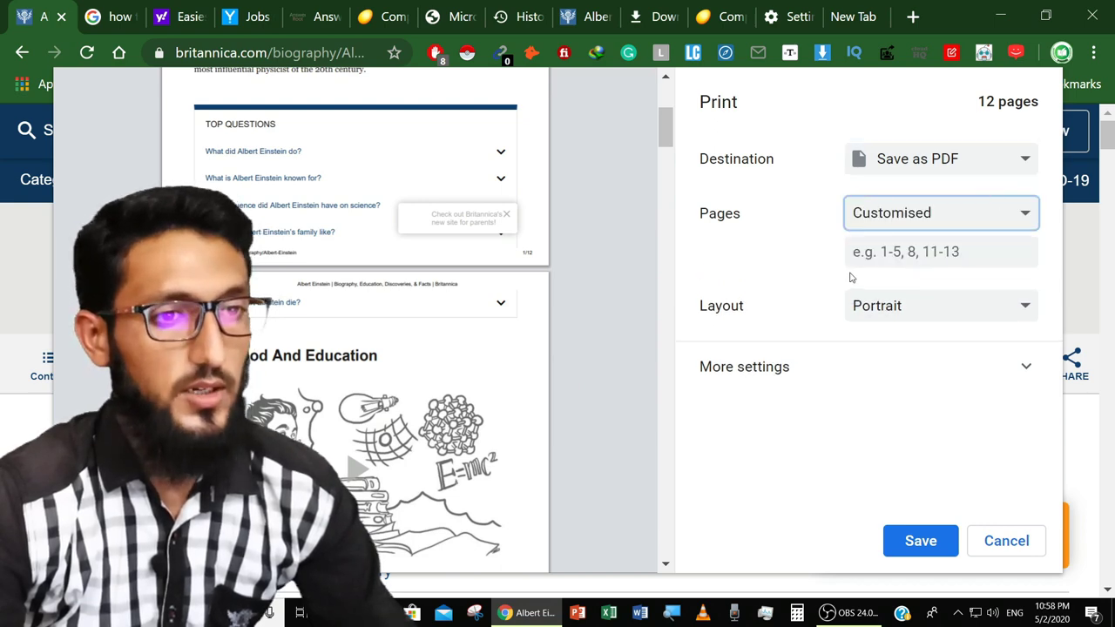
{"action": "scroll", "coordinate": [530, 252], "scroll_direction": "down", "scroll_amount": 6}
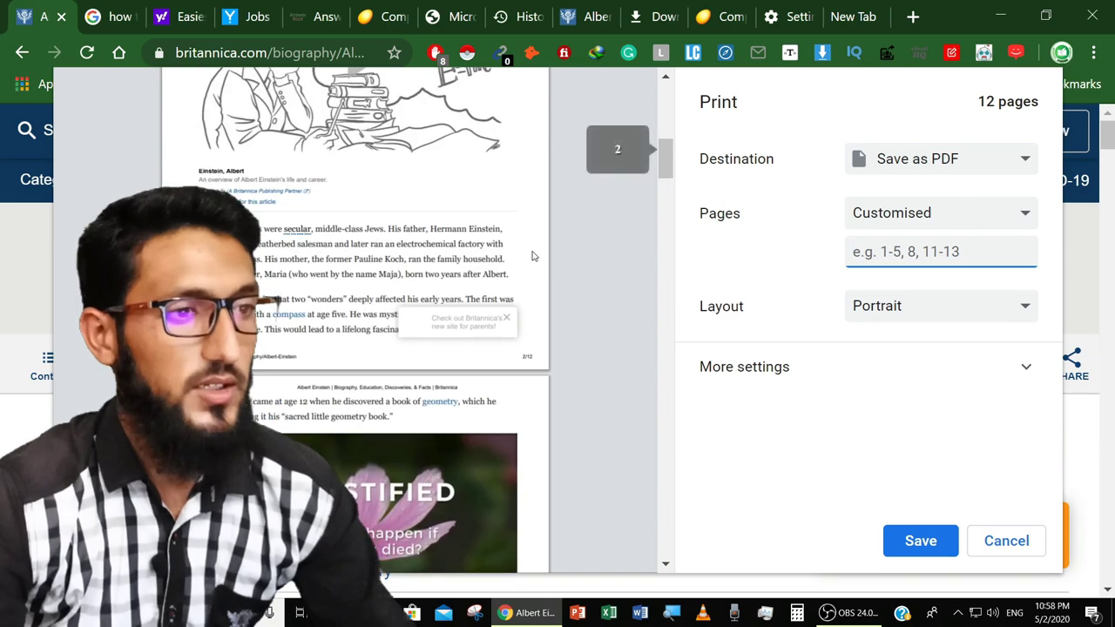
{"action": "scroll", "coordinate": [531, 255], "scroll_direction": "down", "scroll_amount": 6}
{"action": "scroll", "coordinate": [533, 265], "scroll_direction": "down", "scroll_amount": 6}
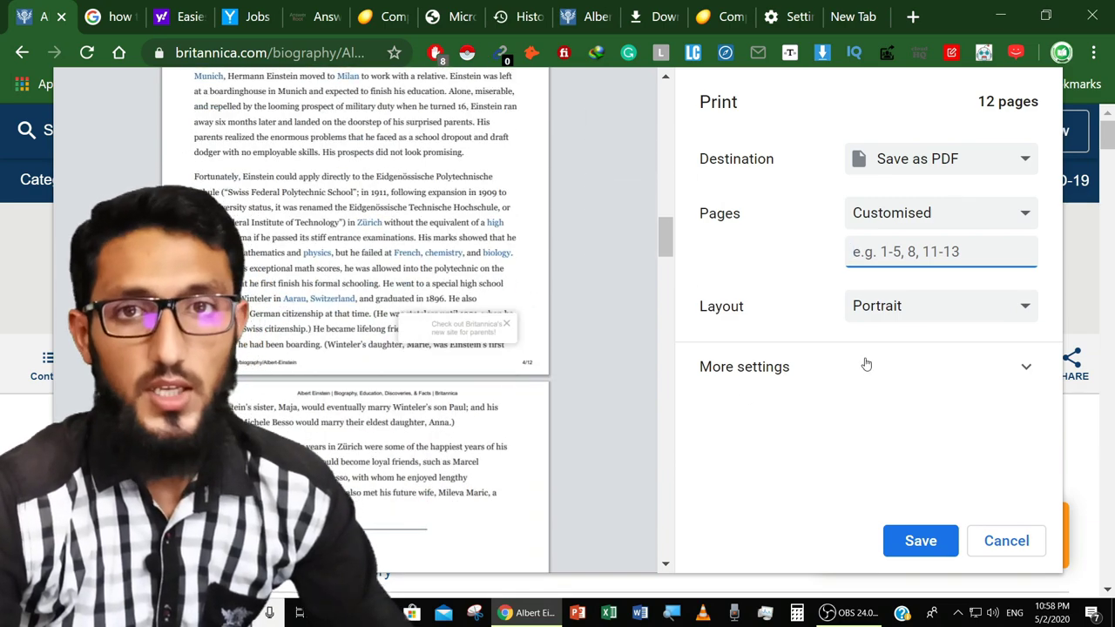
Step: Set the print Pages option back to All and the Layout to Landscape
{"action": "left_click", "coordinate": [979, 224]}
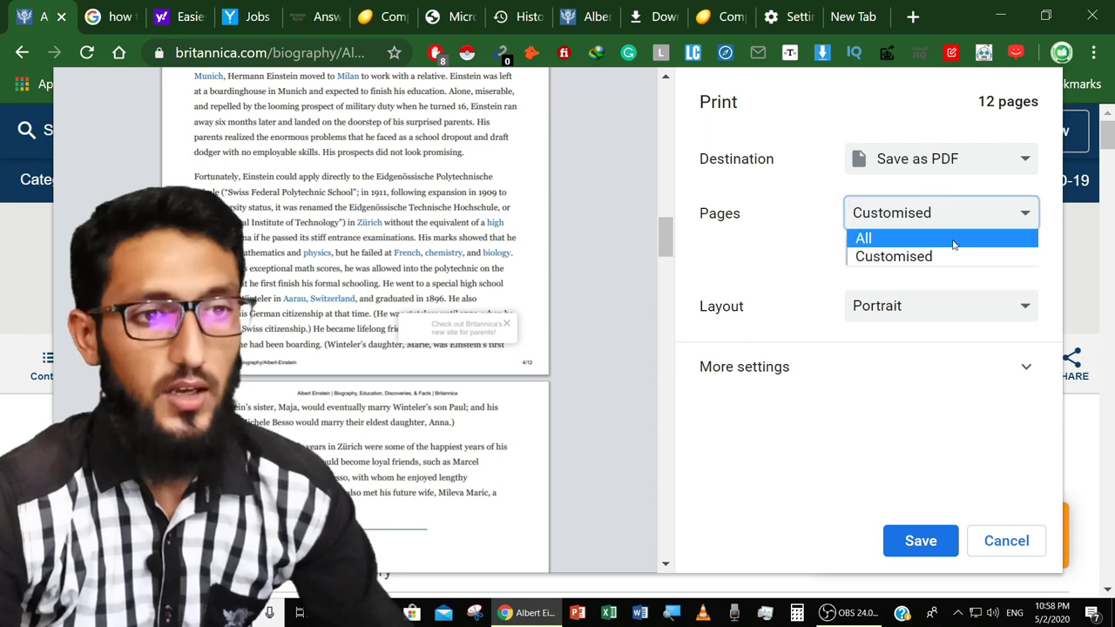
{"action": "left_click", "coordinate": [958, 238]}
{"action": "left_click", "coordinate": [946, 269]}
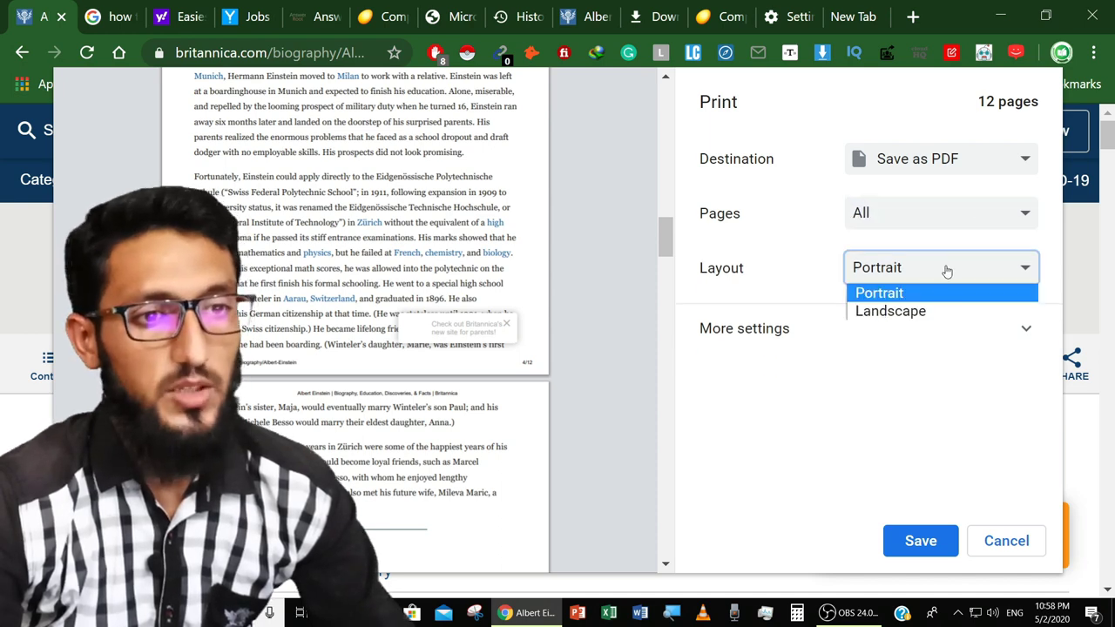
{"action": "left_click", "coordinate": [920, 313]}
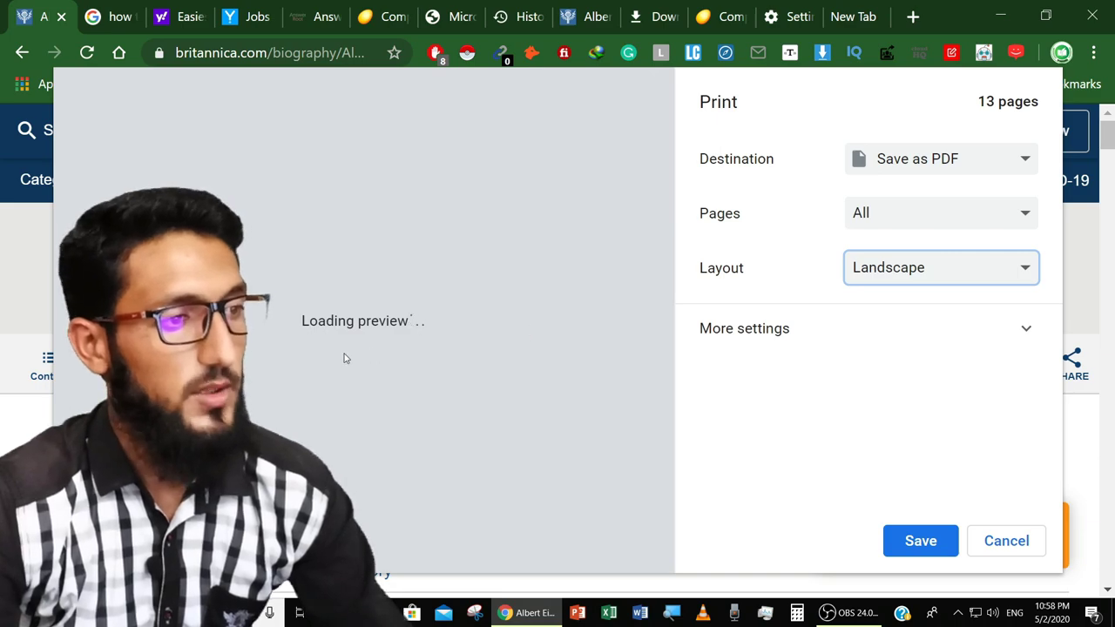
Step: Review the 13-page landscape preview and save the printout as a PDF
{"action": "scroll", "coordinate": [426, 313], "scroll_direction": "down", "scroll_amount": 3}
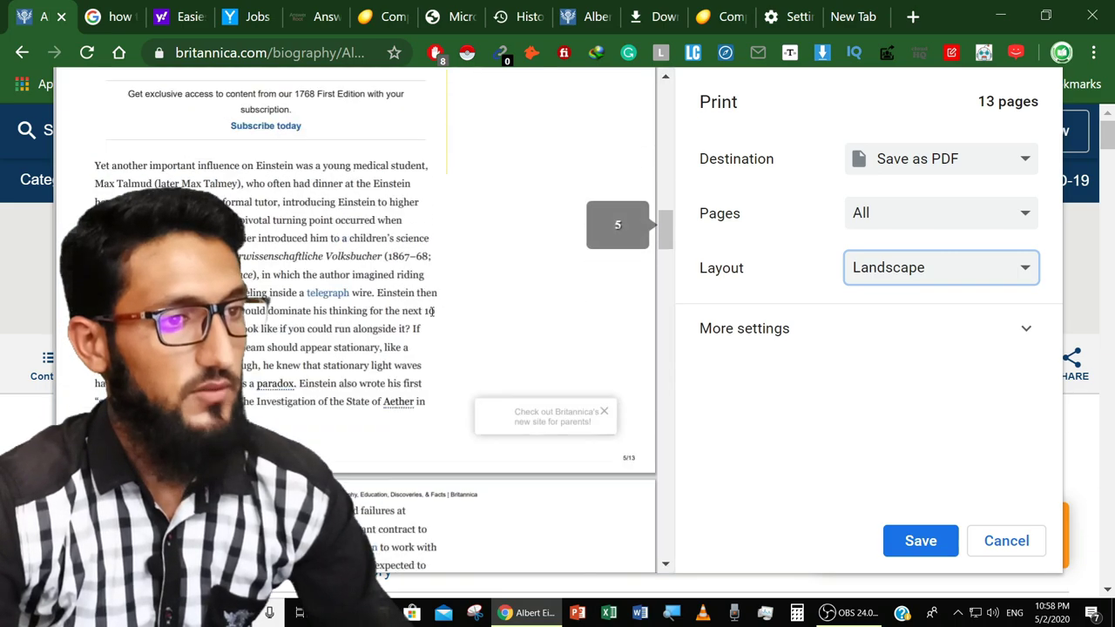
{"action": "scroll", "coordinate": [437, 326], "scroll_direction": "up", "scroll_amount": 4}
{"action": "scroll", "coordinate": [439, 329], "scroll_direction": "down", "scroll_amount": 10}
{"action": "scroll", "coordinate": [441, 333], "scroll_direction": "down", "scroll_amount": 10}
{"action": "scroll", "coordinate": [441, 335], "scroll_direction": "down", "scroll_amount": 8}
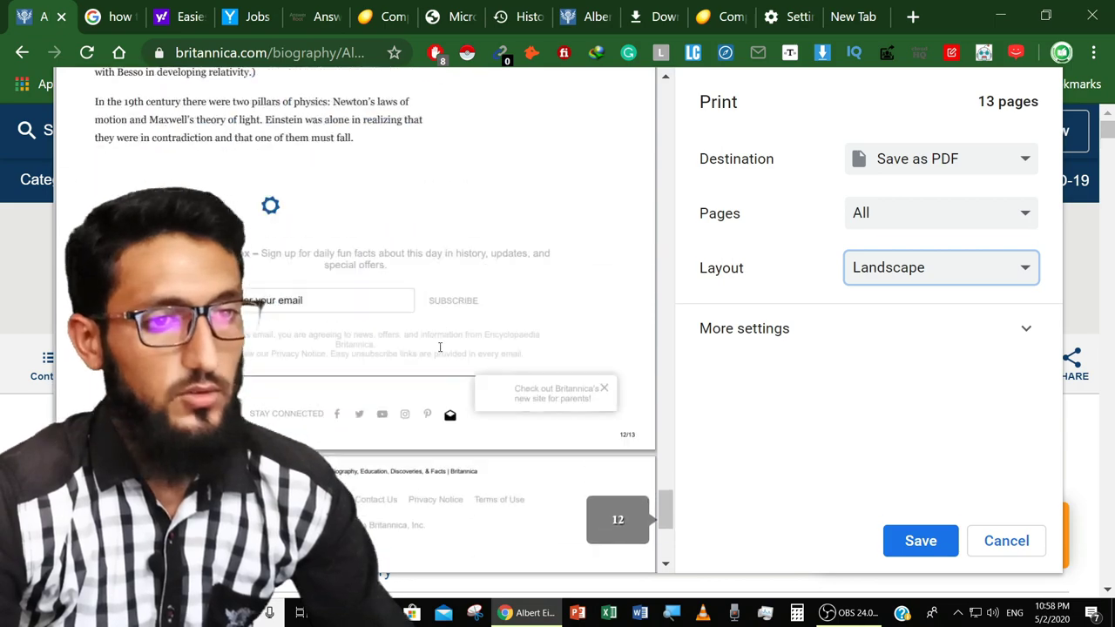
{"action": "scroll", "coordinate": [441, 336], "scroll_direction": "down", "scroll_amount": 3}
{"action": "left_click", "coordinate": [919, 543]}
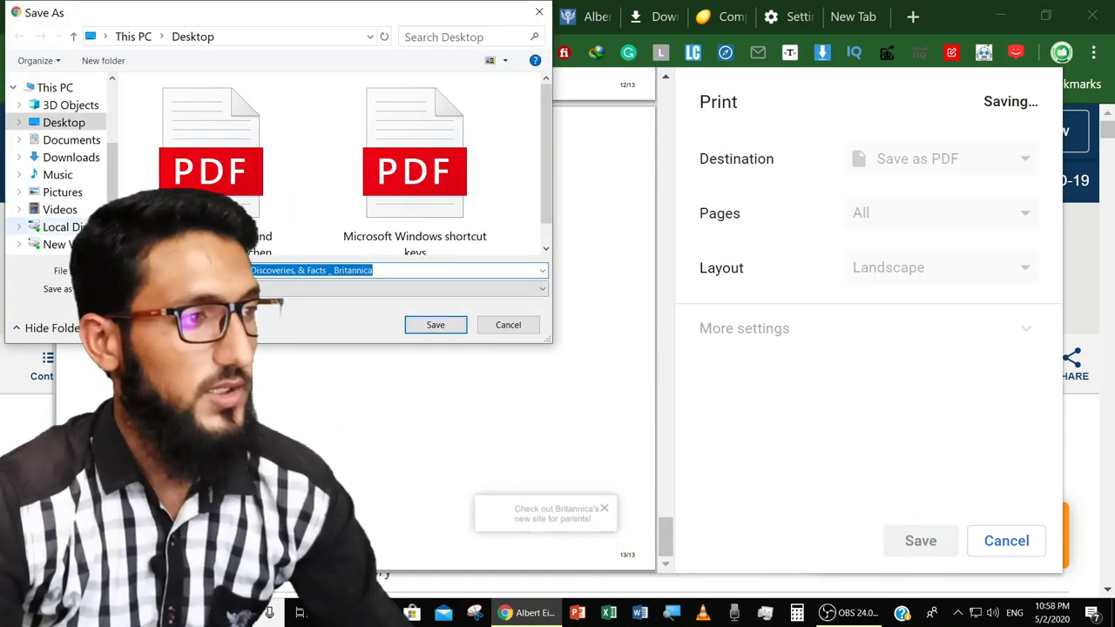
Step: Save the Einstein article PDF to the Desktop, then minimize Chrome
{"action": "left_click", "coordinate": [63, 122]}
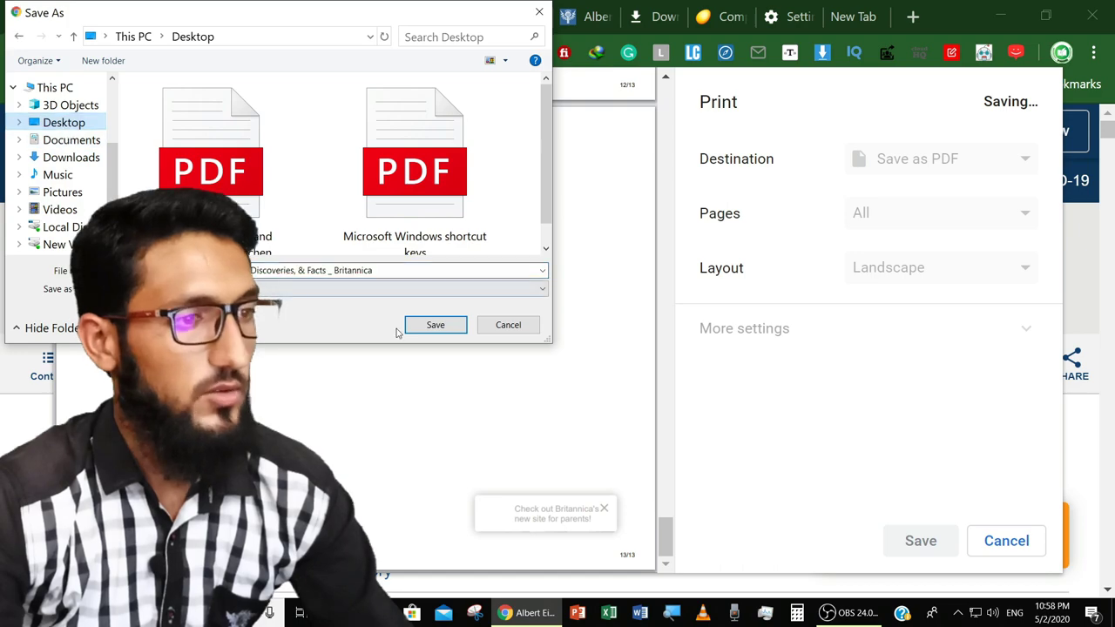
{"action": "left_click", "coordinate": [433, 326]}
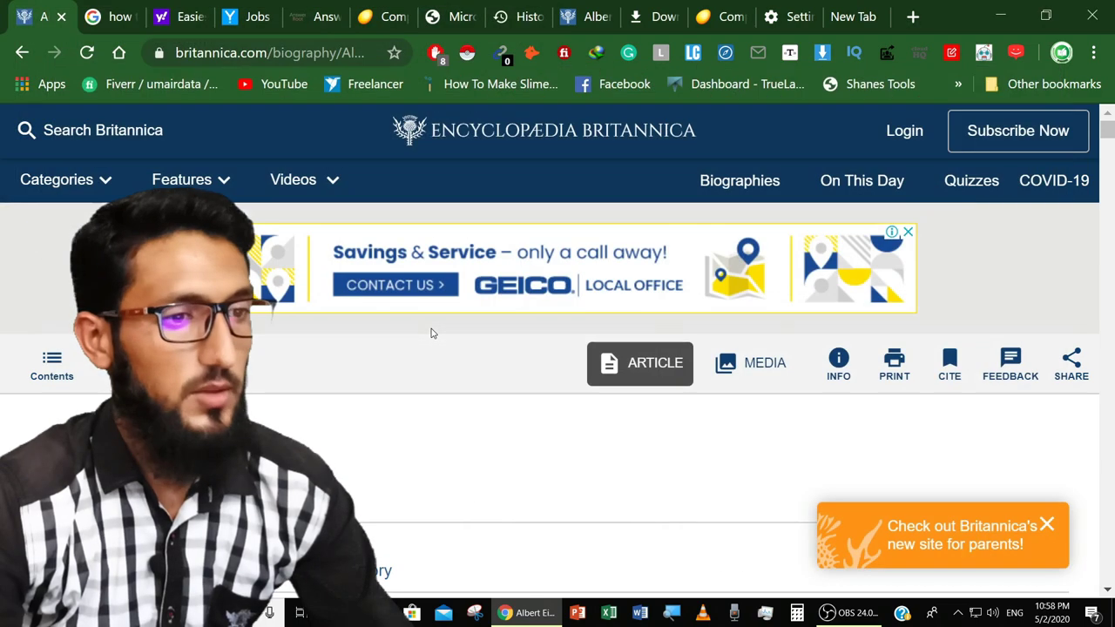
{"action": "left_click", "coordinate": [988, 19]}
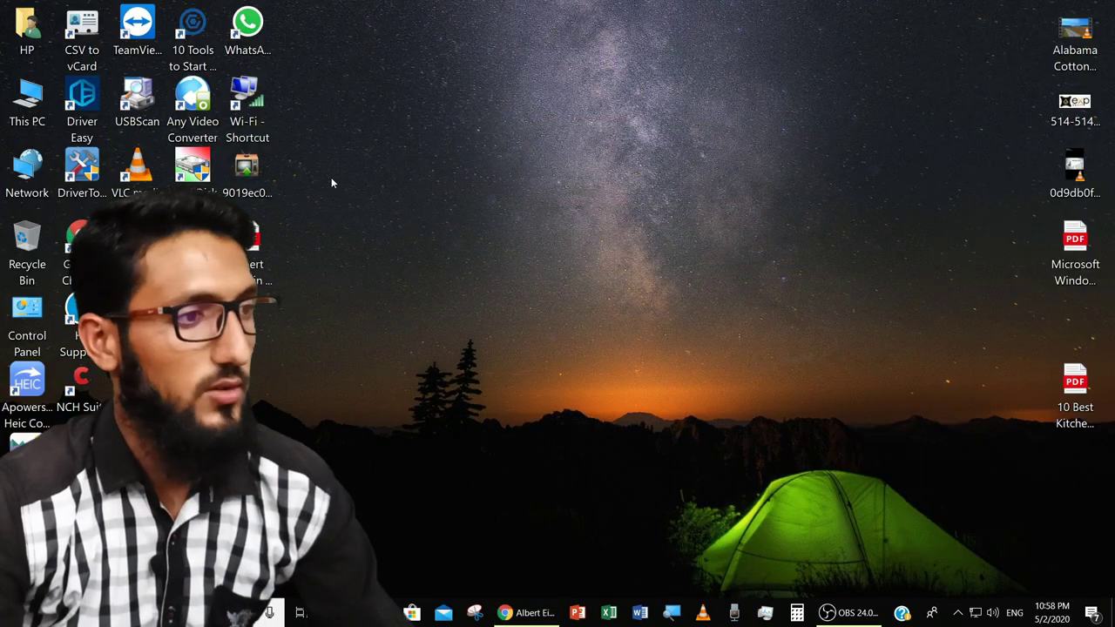
Step: Open the Albert Einstein PDF from the desktop in Edge, read down to page 10, and minimize it
{"action": "mouse_move", "coordinate": [257, 237]}
{"action": "left_mouse_down"}
{"action": "mouse_move", "coordinate": [822, 235]}
{"action": "mouse_move", "coordinate": [819, 244]}
{"action": "left_mouse_up"}
{"action": "double_click", "coordinate": [797, 239]}
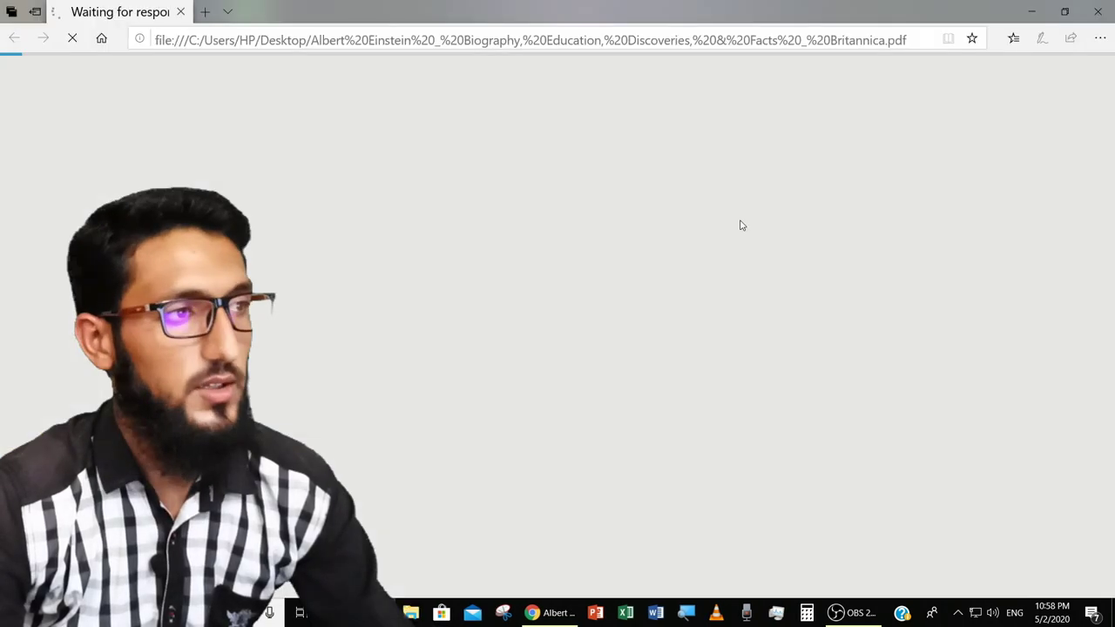
{"action": "scroll", "coordinate": [545, 195], "scroll_direction": "down", "scroll_amount": 10}
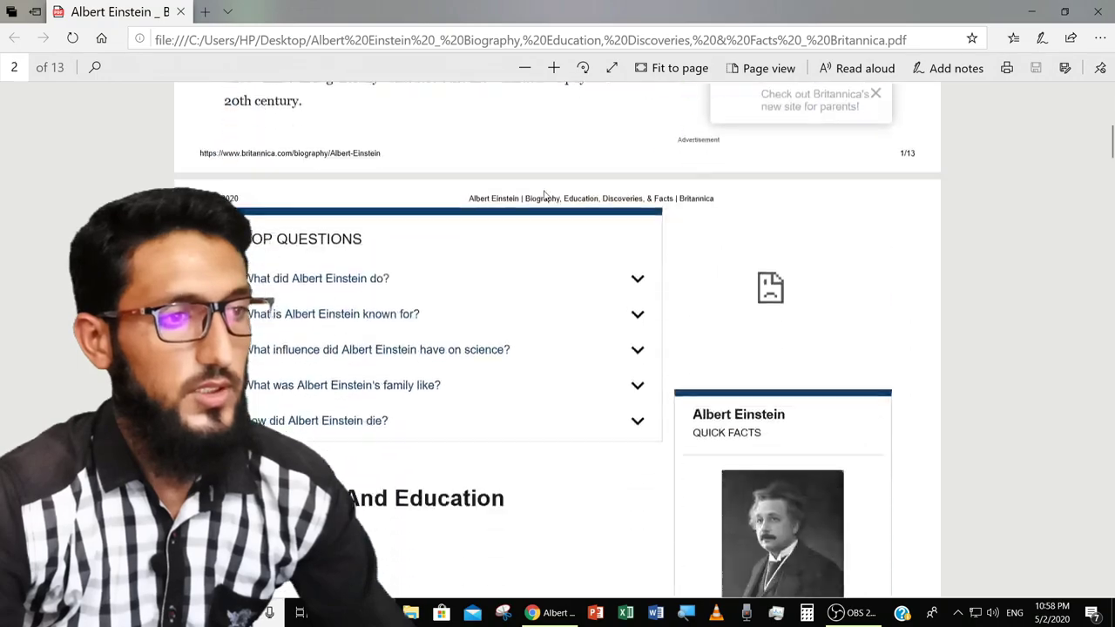
{"action": "scroll", "coordinate": [544, 195], "scroll_direction": "down", "scroll_amount": 10}
{"action": "scroll", "coordinate": [544, 195], "scroll_direction": "down", "scroll_amount": 10}
{"action": "scroll", "coordinate": [546, 197], "scroll_direction": "down", "scroll_amount": 10}
{"action": "scroll", "coordinate": [546, 196], "scroll_direction": "down", "scroll_amount": 10}
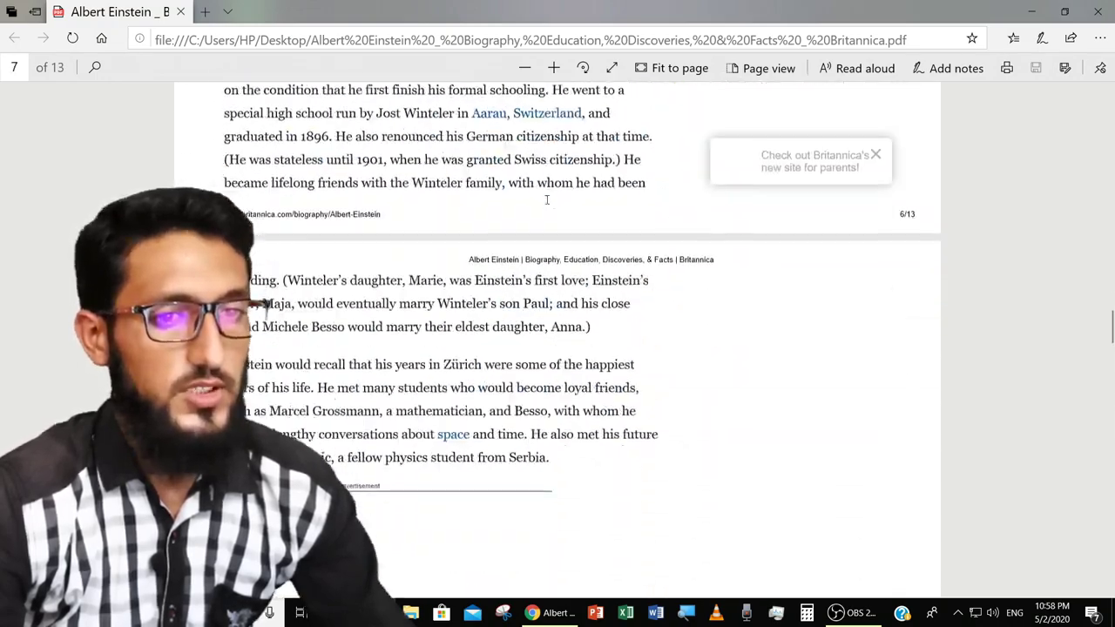
{"action": "scroll", "coordinate": [548, 194], "scroll_direction": "down", "scroll_amount": 10}
{"action": "scroll", "coordinate": [548, 200], "scroll_direction": "down", "scroll_amount": 10}
{"action": "scroll", "coordinate": [560, 202], "scroll_direction": "down", "scroll_amount": 10}
{"action": "scroll", "coordinate": [561, 201], "scroll_direction": "down", "scroll_amount": 2}
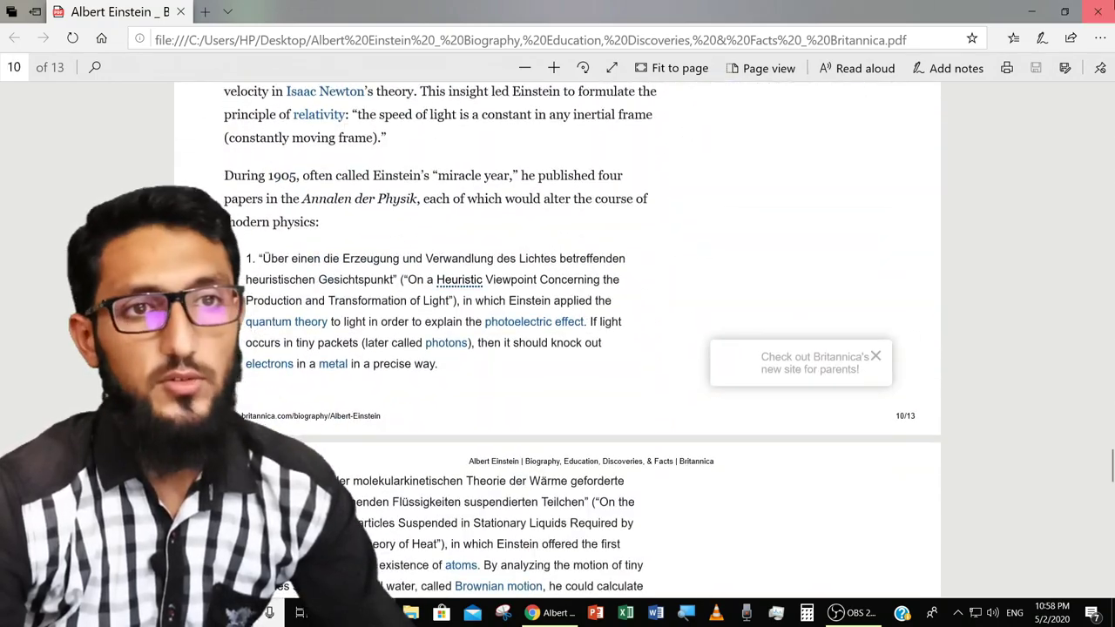
{"action": "left_click", "coordinate": [1031, 12]}
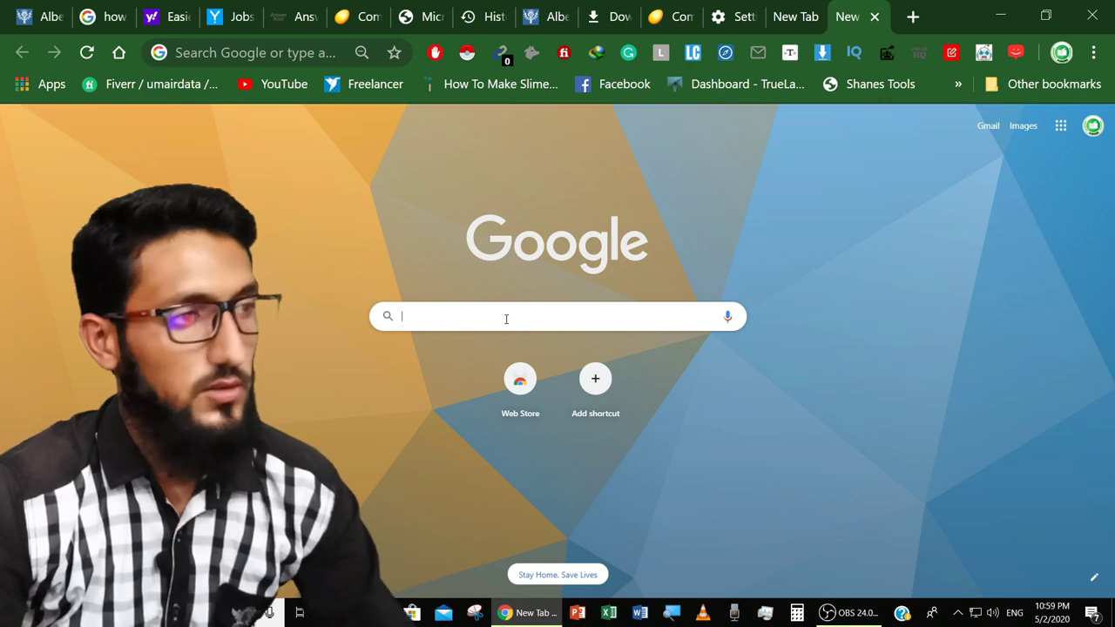
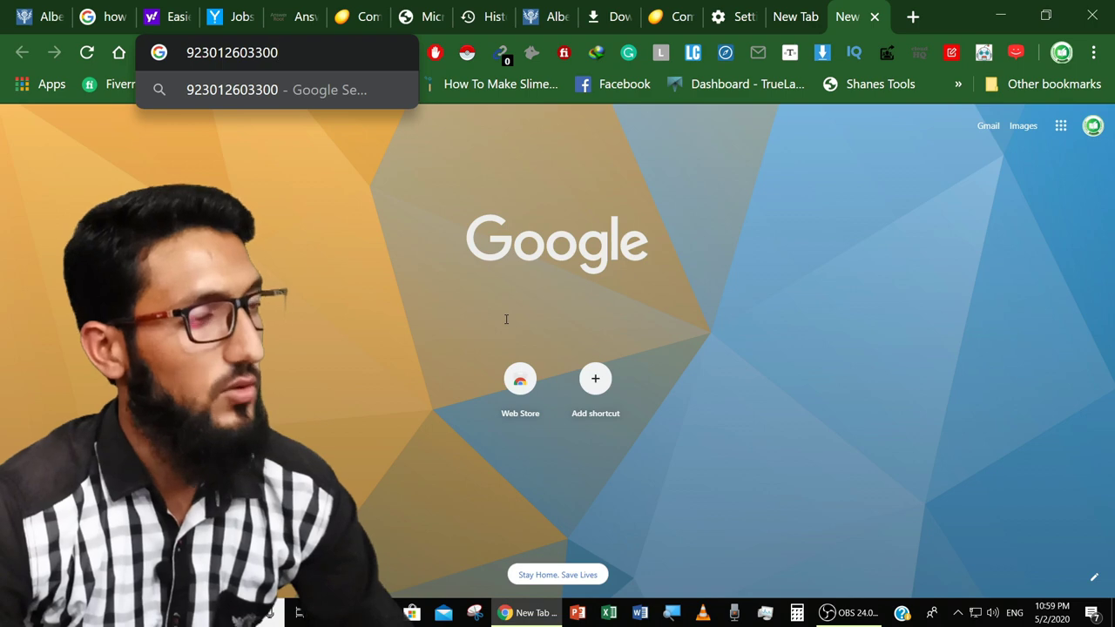
Step: Search Google for the contact's phone number directly from the omnibox
{"action": "key", "text": "Return"}
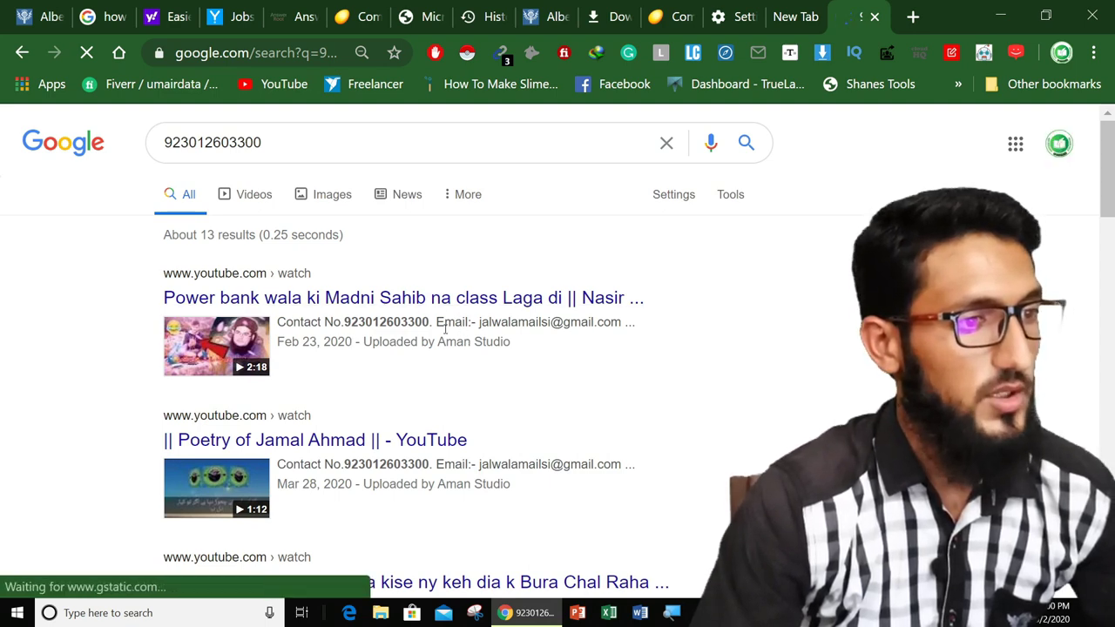
{"action": "scroll", "coordinate": [565, 325], "scroll_direction": "down", "scroll_amount": 2}
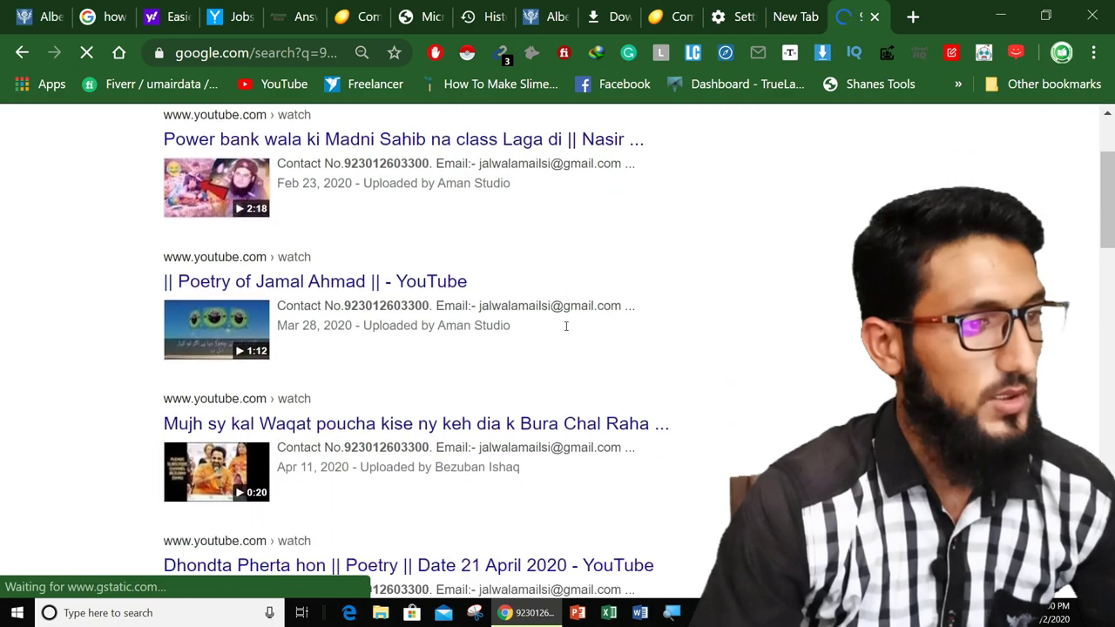
{"action": "scroll", "coordinate": [565, 325], "scroll_direction": "down", "scroll_amount": 1}
{"action": "scroll", "coordinate": [386, 323], "scroll_direction": "down", "scroll_amount": 2}
{"action": "scroll", "coordinate": [386, 323], "scroll_direction": "down", "scroll_amount": 2}
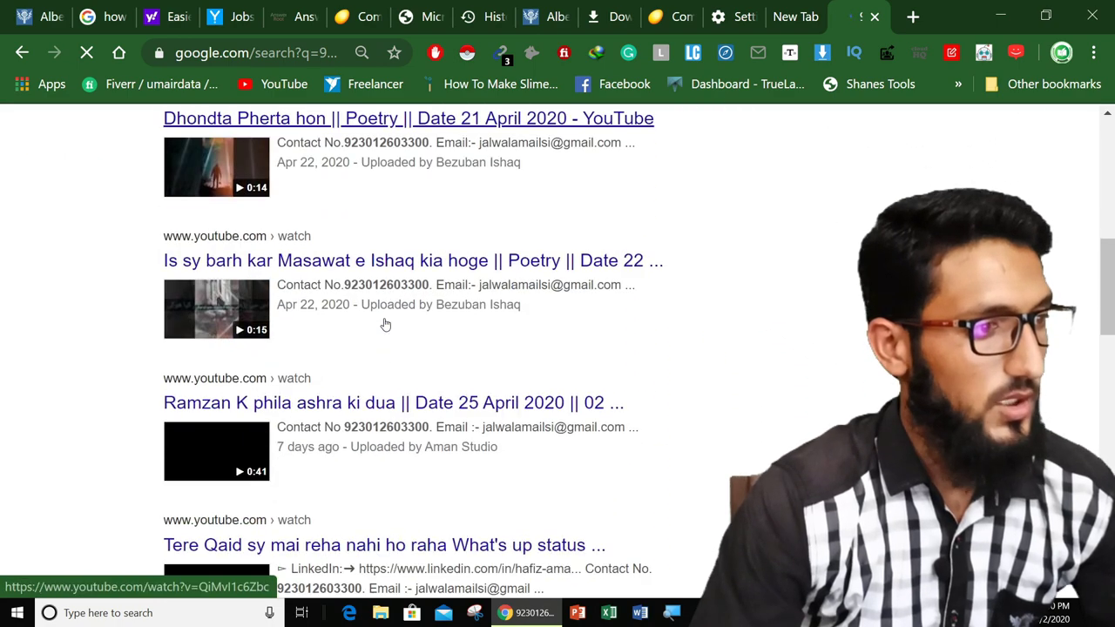
{"action": "scroll", "coordinate": [386, 323], "scroll_direction": "down", "scroll_amount": 2}
{"action": "scroll", "coordinate": [386, 323], "scroll_direction": "down", "scroll_amount": 3}
{"action": "scroll", "coordinate": [386, 324], "scroll_direction": "down", "scroll_amount": 3}
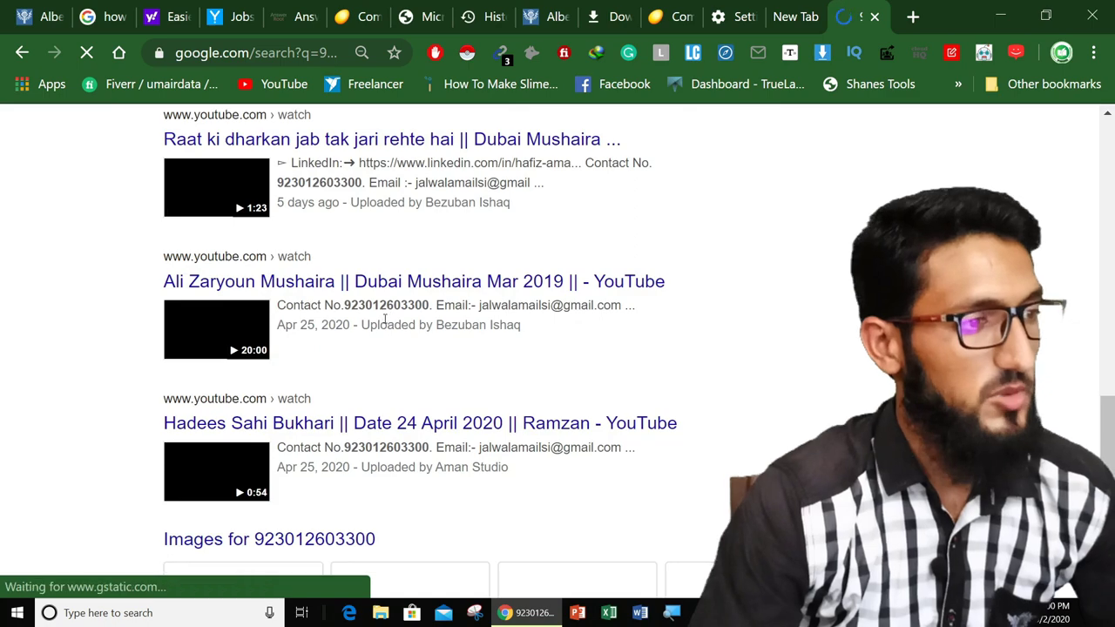
{"action": "scroll", "coordinate": [386, 323], "scroll_direction": "down", "scroll_amount": 4}
{"action": "scroll", "coordinate": [383, 323], "scroll_direction": "down", "scroll_amount": 1}
{"action": "scroll", "coordinate": [329, 328], "scroll_direction": "up", "scroll_amount": 10}
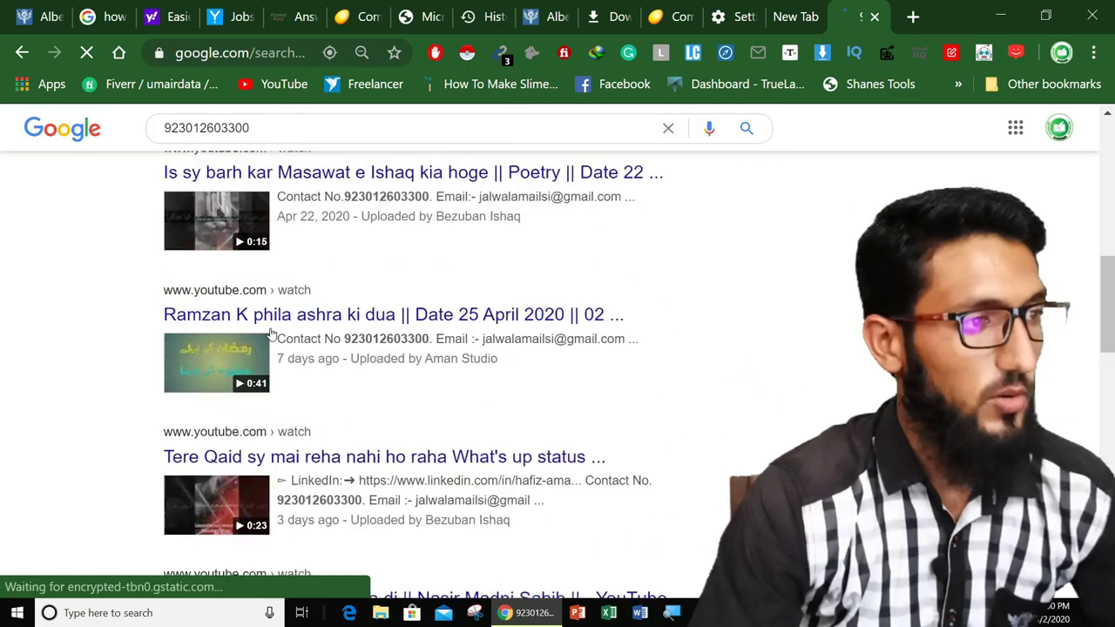
{"action": "scroll", "coordinate": [328, 329], "scroll_direction": "up", "scroll_amount": 5}
{"action": "left_click", "coordinate": [239, 197]}
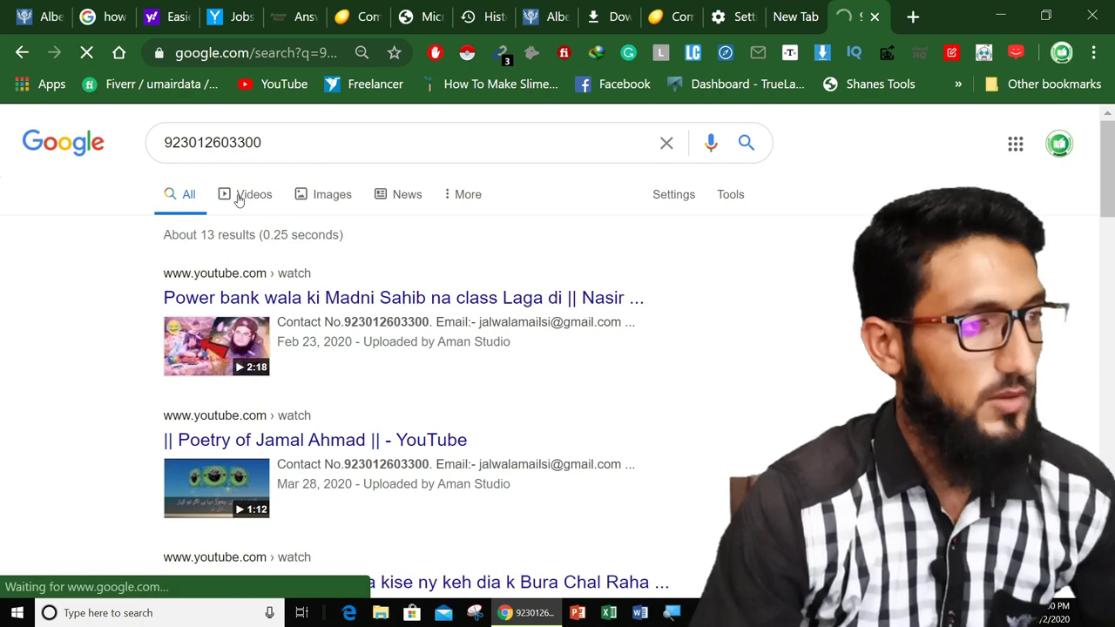
{"action": "left_click", "coordinate": [318, 194]}
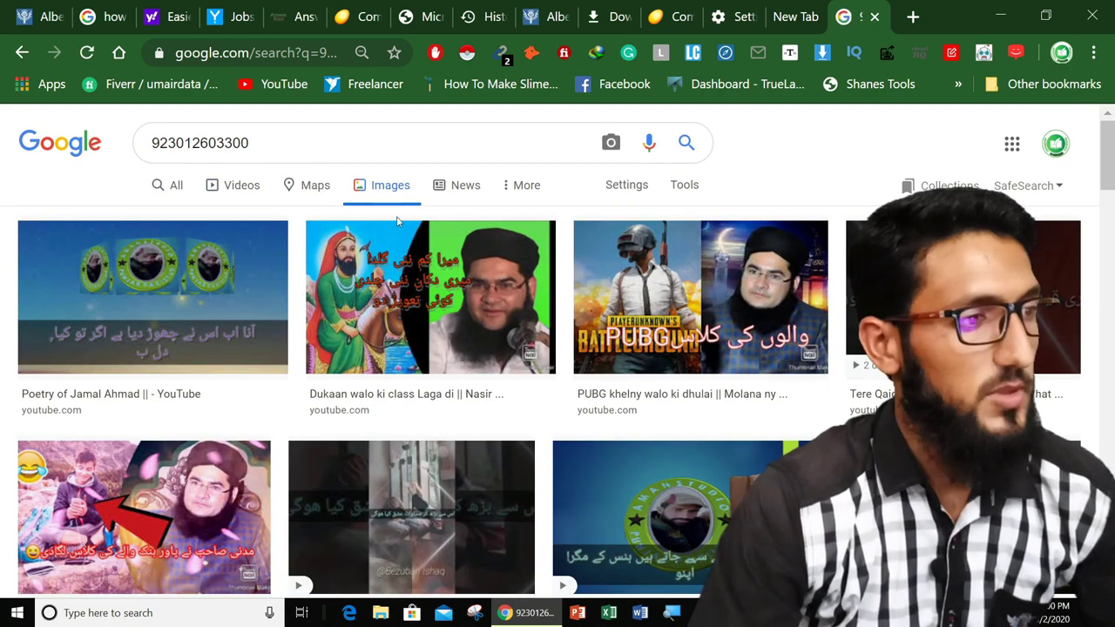
{"action": "scroll", "coordinate": [397, 220], "scroll_direction": "down", "scroll_amount": 5}
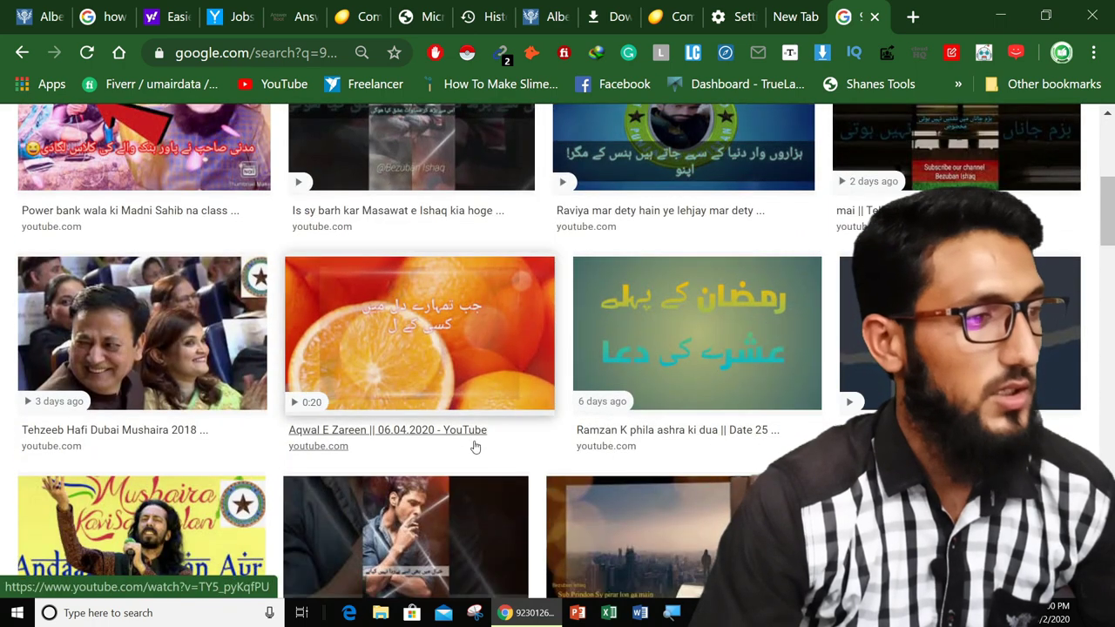
{"action": "scroll", "coordinate": [486, 417], "scroll_direction": "down", "scroll_amount": 3}
{"action": "scroll", "coordinate": [488, 410], "scroll_direction": "down", "scroll_amount": 2}
{"action": "scroll", "coordinate": [491, 404], "scroll_direction": "down", "scroll_amount": 2}
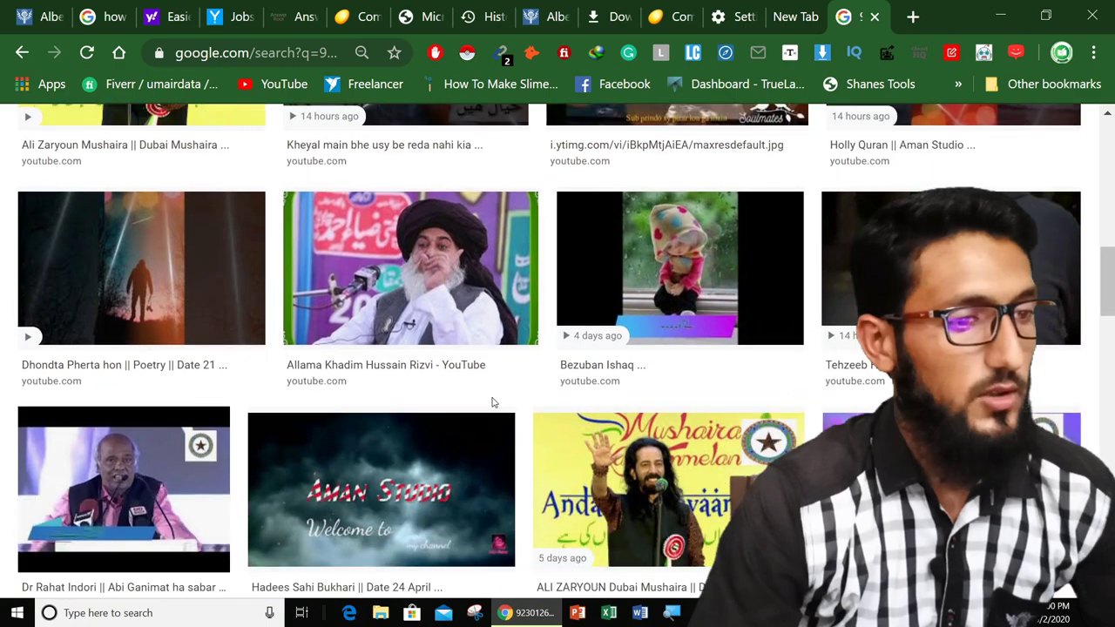
{"action": "scroll", "coordinate": [492, 402], "scroll_direction": "down", "scroll_amount": 5}
{"action": "scroll", "coordinate": [492, 401], "scroll_direction": "down", "scroll_amount": 2}
{"action": "scroll", "coordinate": [495, 401], "scroll_direction": "down", "scroll_amount": 5}
{"action": "scroll", "coordinate": [497, 398], "scroll_direction": "down", "scroll_amount": 5}
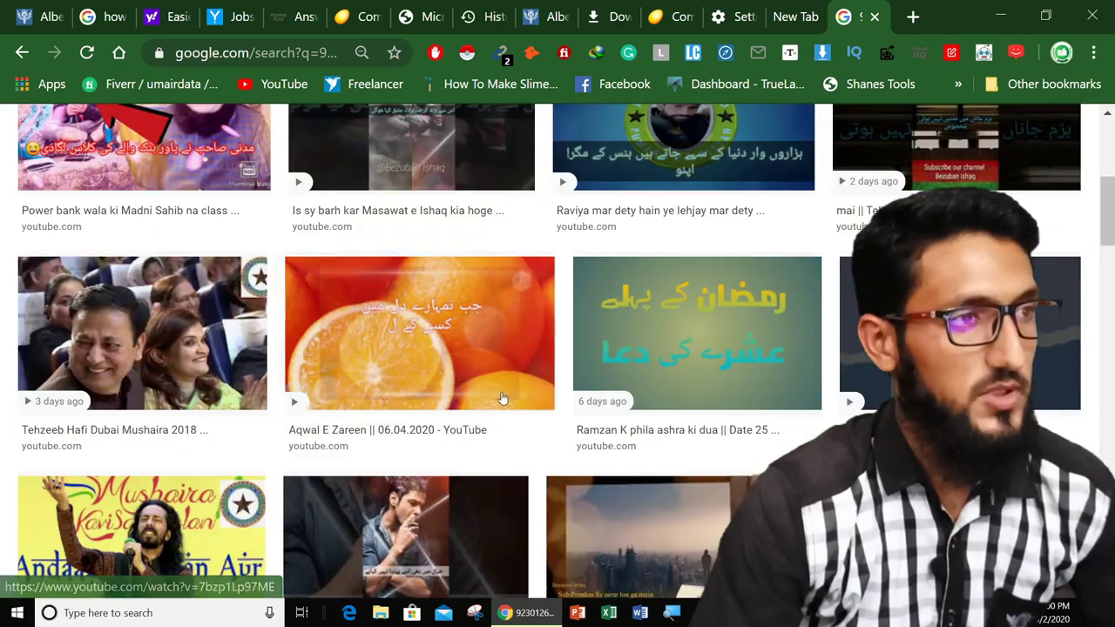
{"action": "key", "text": "Home"}
{"action": "left_click", "coordinate": [173, 188]}
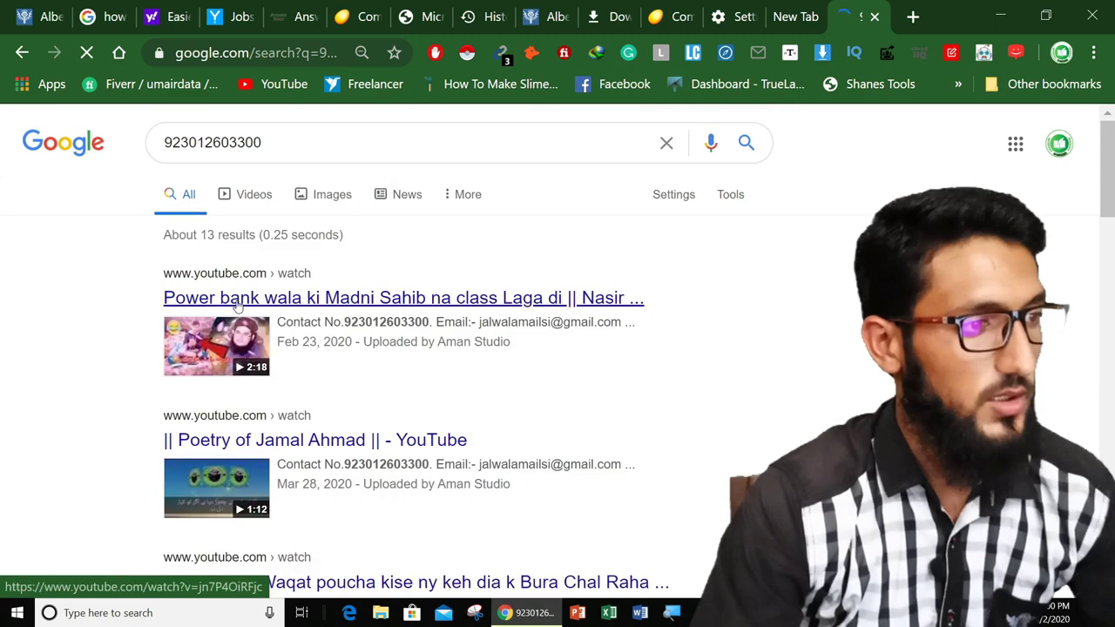
Step: Open the first YouTube result, expand its full description, then return to the video player
{"action": "left_click", "coordinate": [250, 315]}
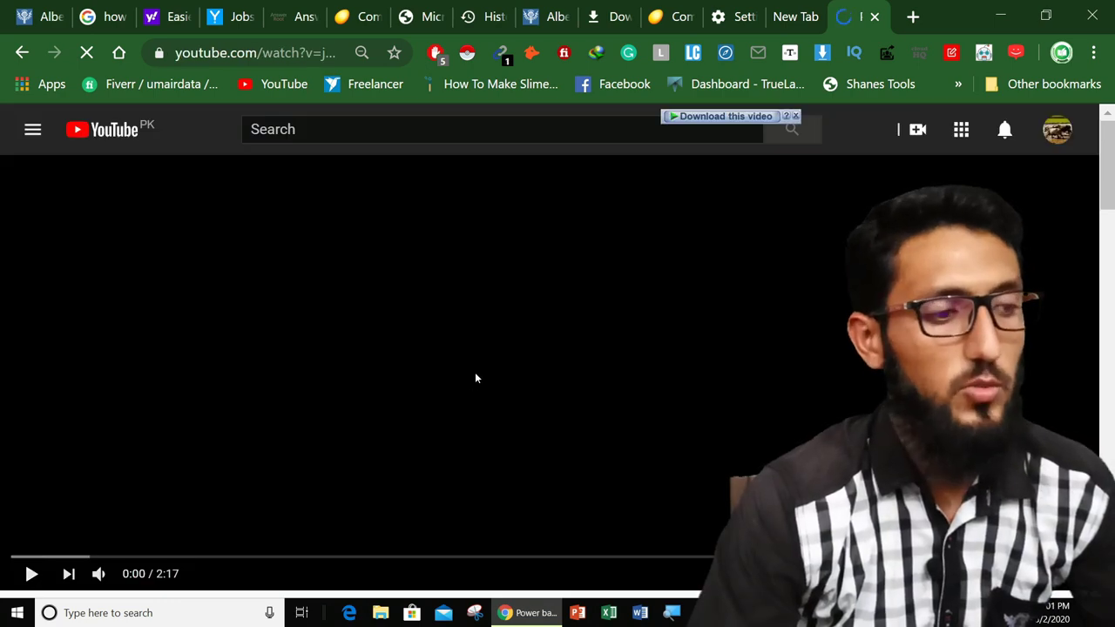
{"action": "scroll", "coordinate": [475, 378], "scroll_direction": "down", "scroll_amount": 4}
{"action": "scroll", "coordinate": [453, 376], "scroll_direction": "down", "scroll_amount": 2}
{"action": "left_click", "coordinate": [174, 342]}
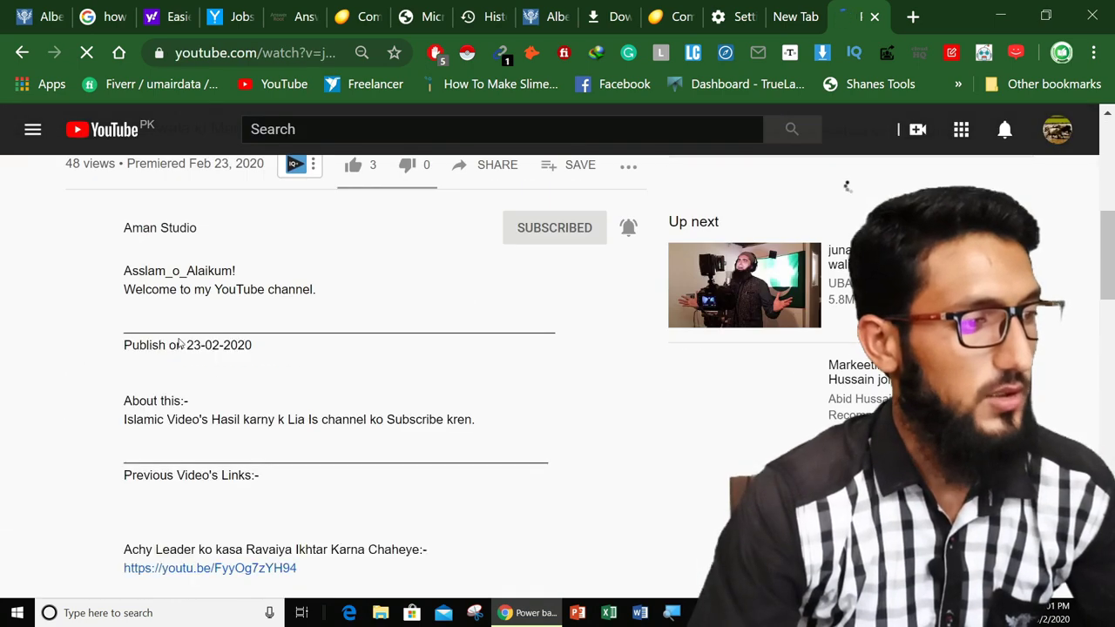
{"action": "scroll", "coordinate": [179, 344], "scroll_direction": "down", "scroll_amount": 2}
{"action": "scroll", "coordinate": [293, 345], "scroll_direction": "down", "scroll_amount": 2}
{"action": "scroll", "coordinate": [293, 345], "scroll_direction": "down", "scroll_amount": 2}
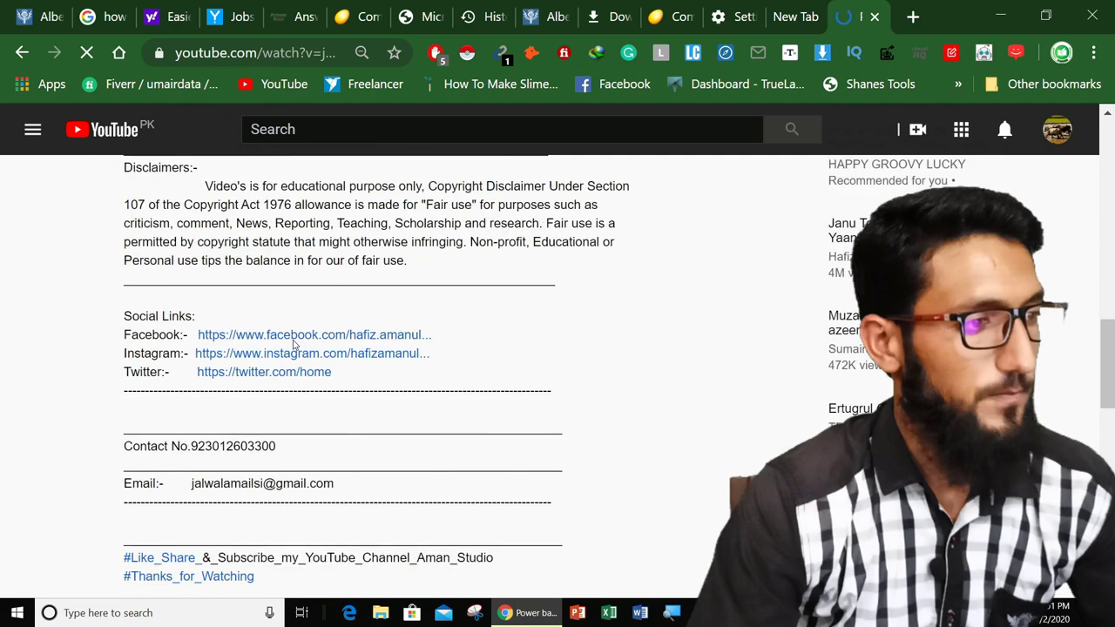
{"action": "scroll", "coordinate": [294, 345], "scroll_direction": "down", "scroll_amount": 1}
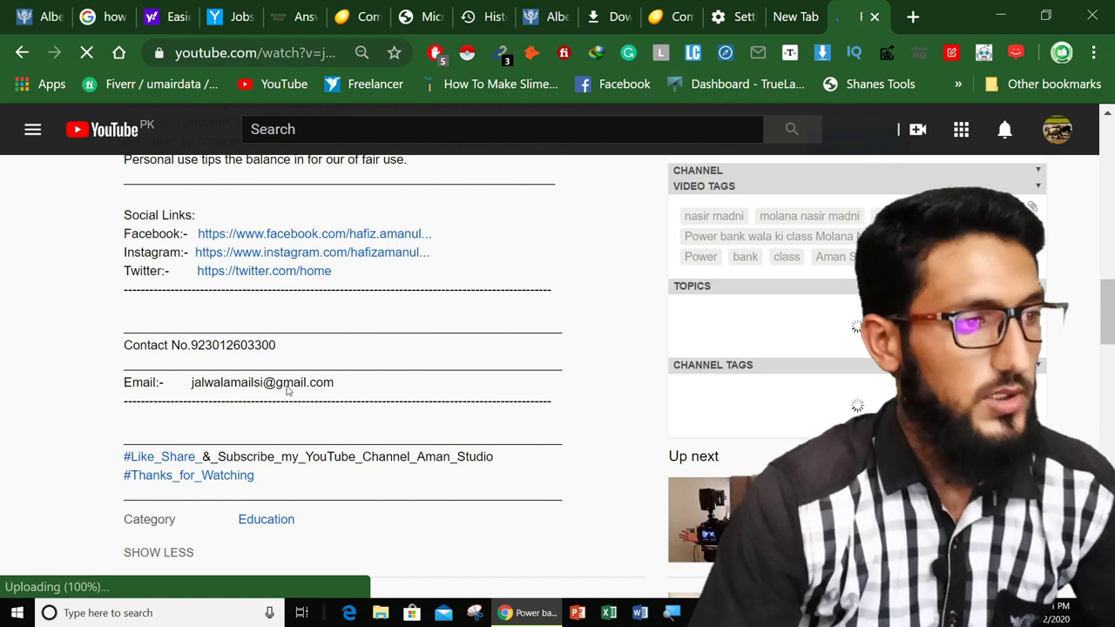
{"action": "scroll", "coordinate": [287, 386], "scroll_direction": "up", "scroll_amount": 5}
{"action": "scroll", "coordinate": [296, 372], "scroll_direction": "up", "scroll_amount": 6}
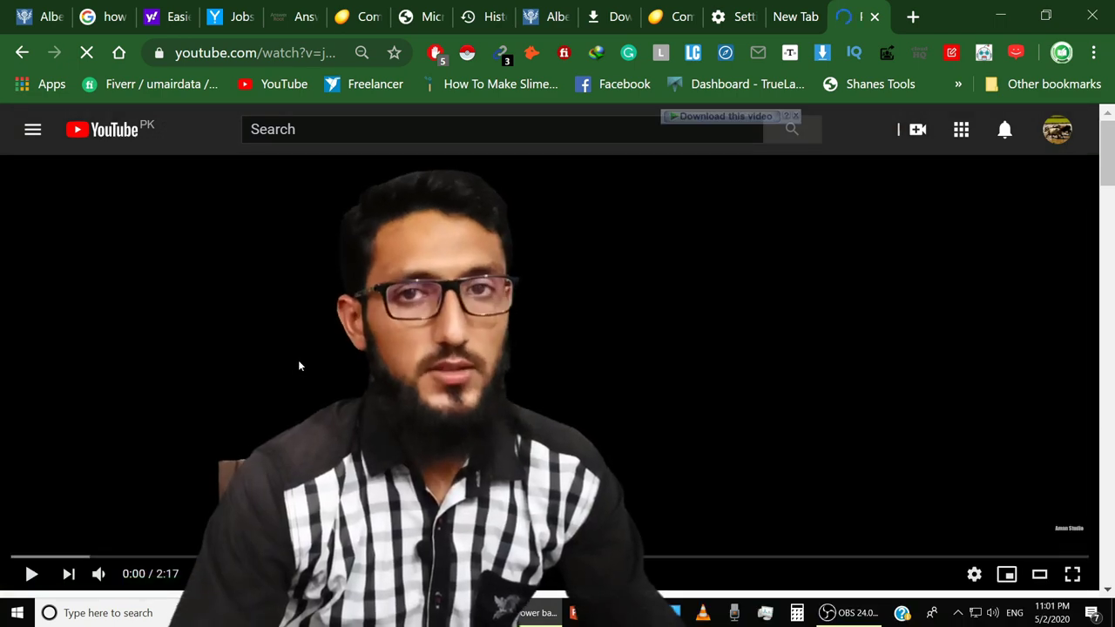